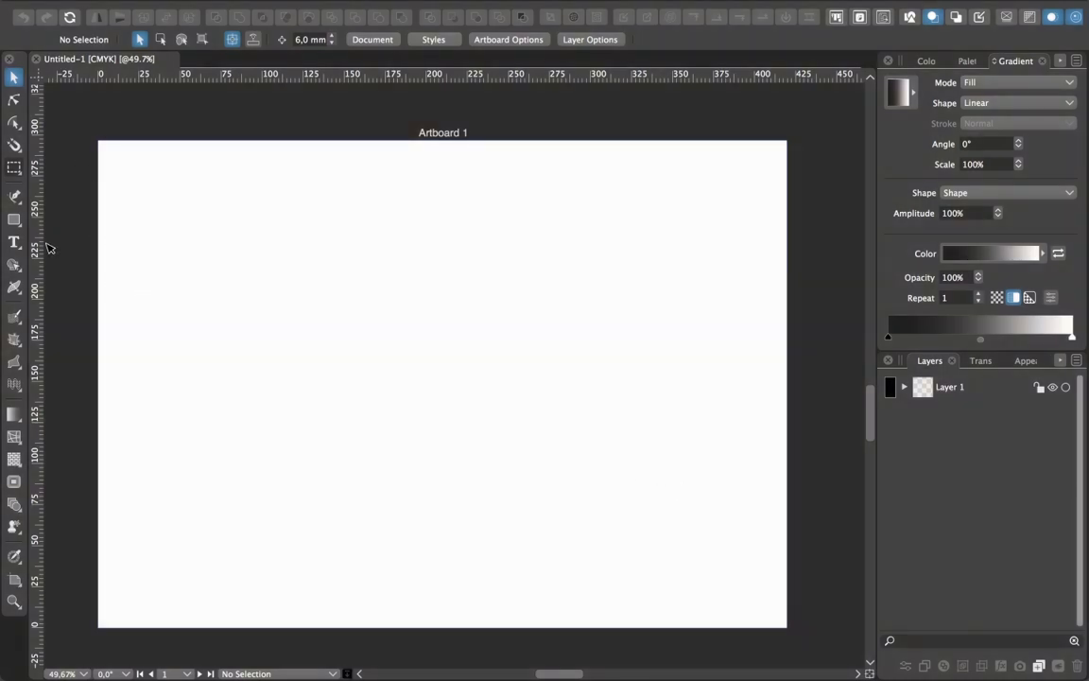
- Cover the whole artboard with a light grey background rectangle and lock Layer 1
click(14, 220)
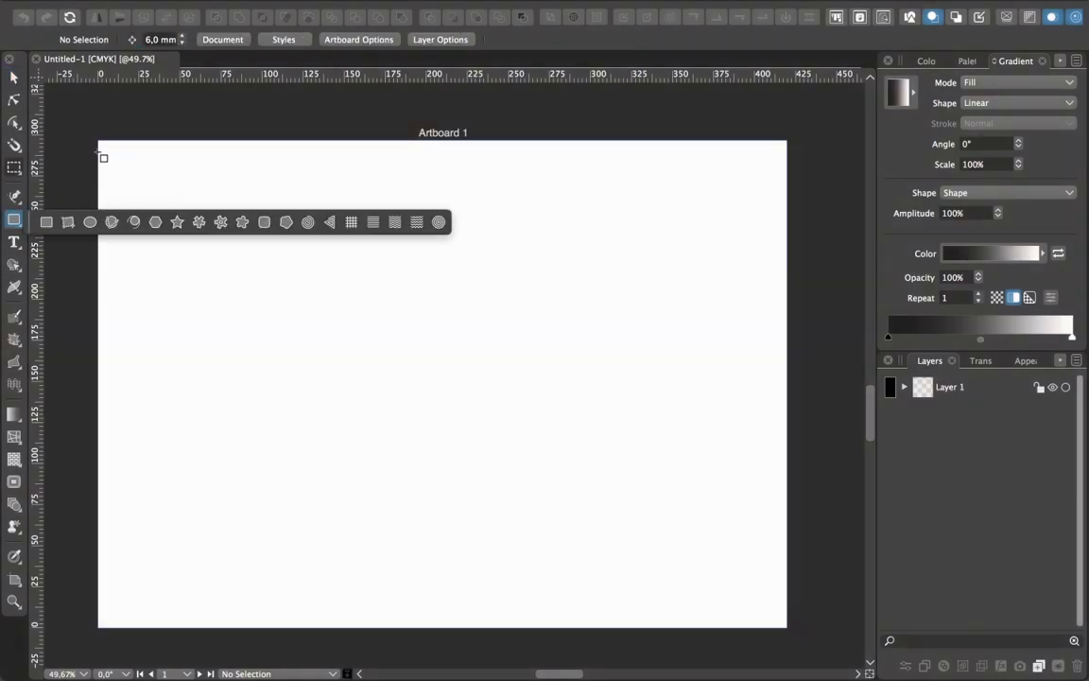
mouse_move(107, 148)
mouse_down()
mouse_move(537, 458)
mouse_move(749, 592)
mouse_move(766, 624)
mouse_move(790, 629)
mouse_up()
drag(873, 411, 876, 417)
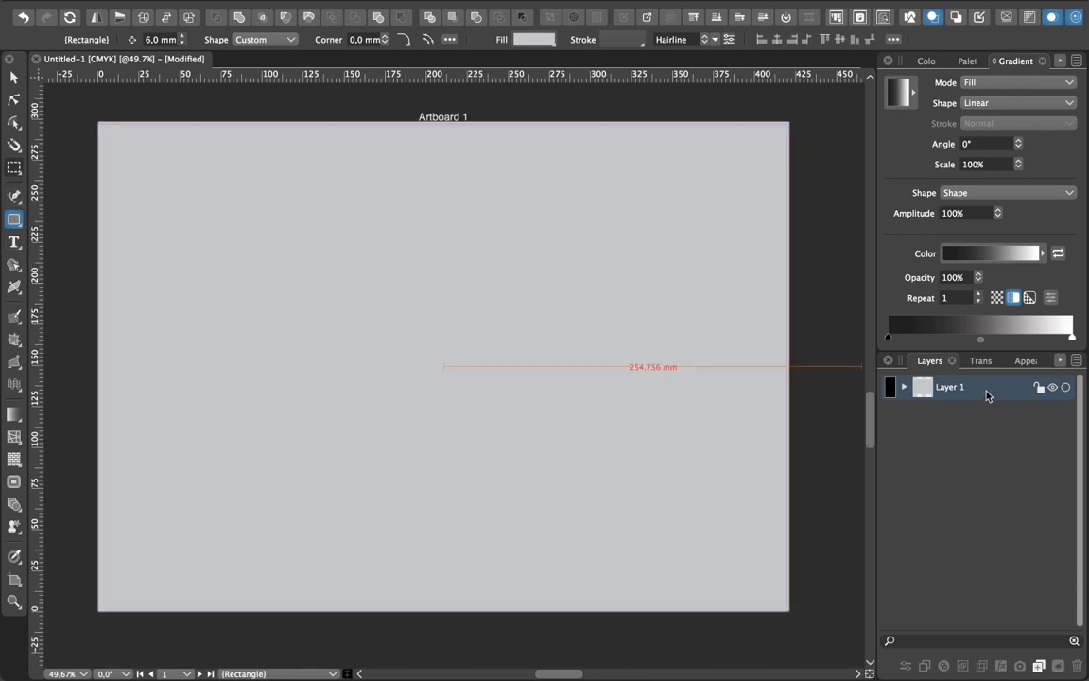
click(1038, 388)
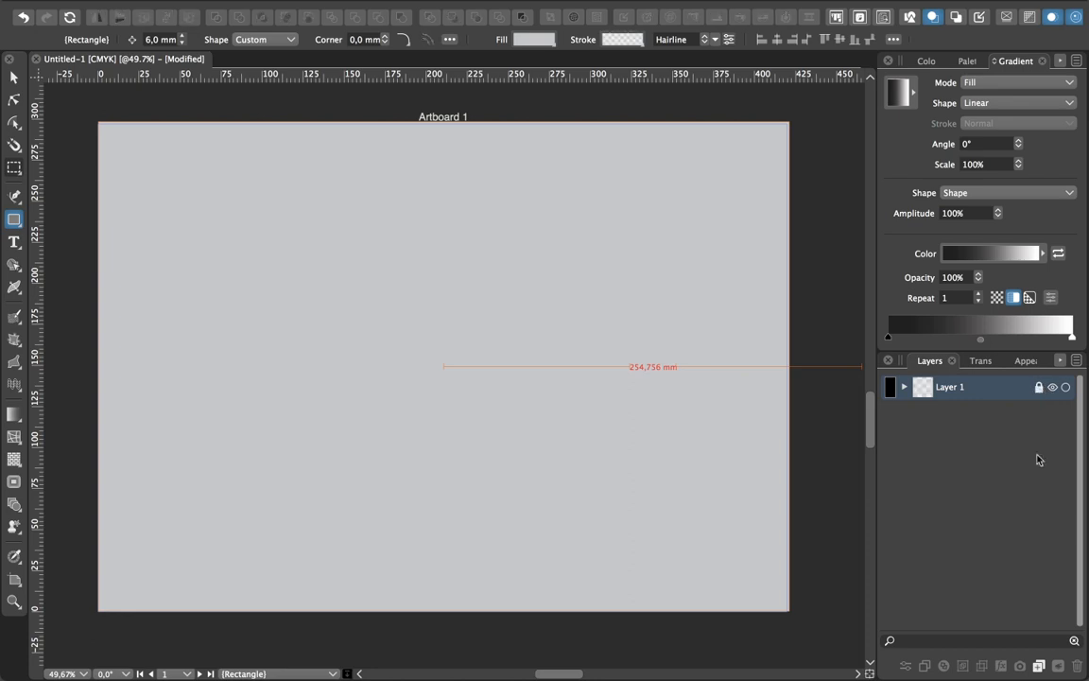
- On a new layer, create an upright rectangle about 70 by 130 mm filled with #7DA3CF, just left of the artboard's centre
click(1047, 661)
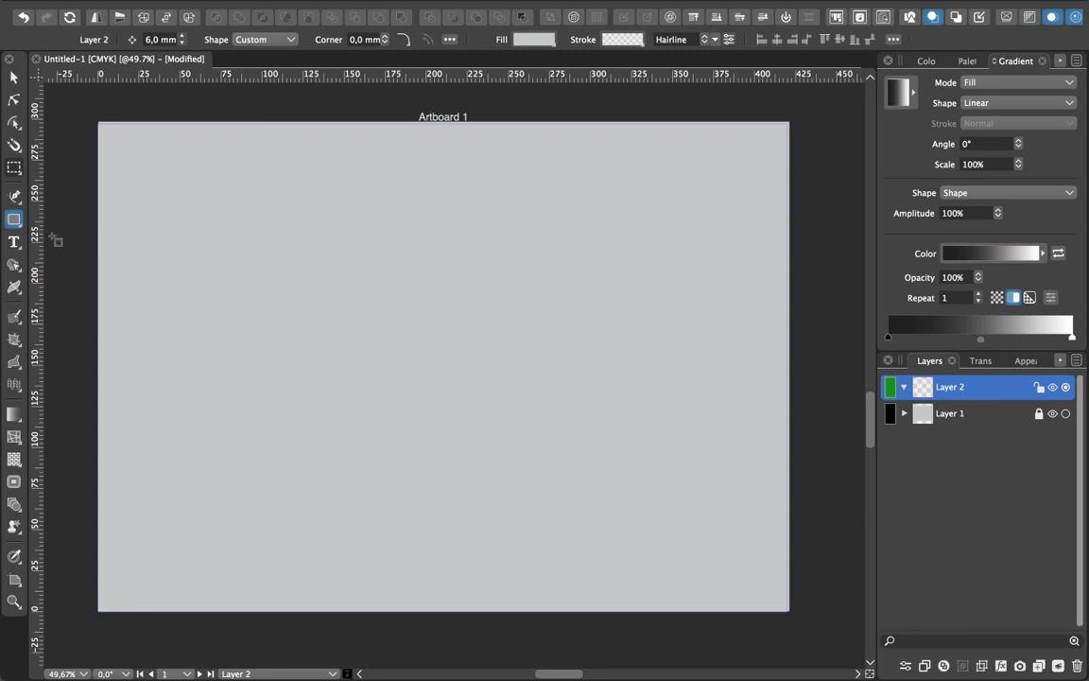
drag(260, 275, 379, 486)
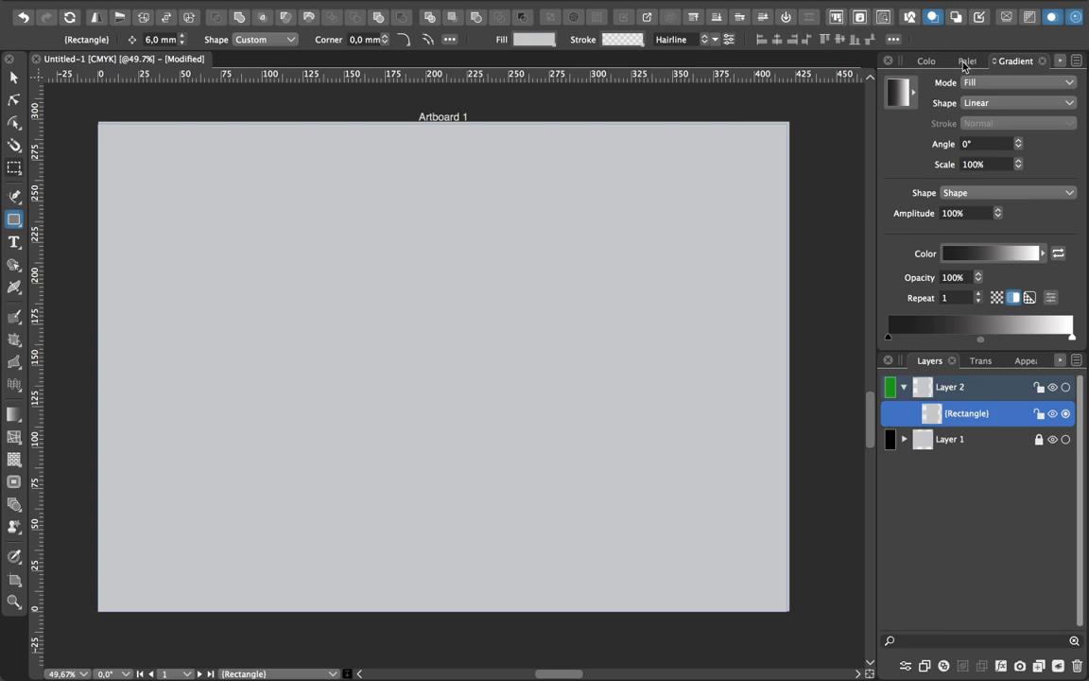
click(928, 62)
click(974, 231)
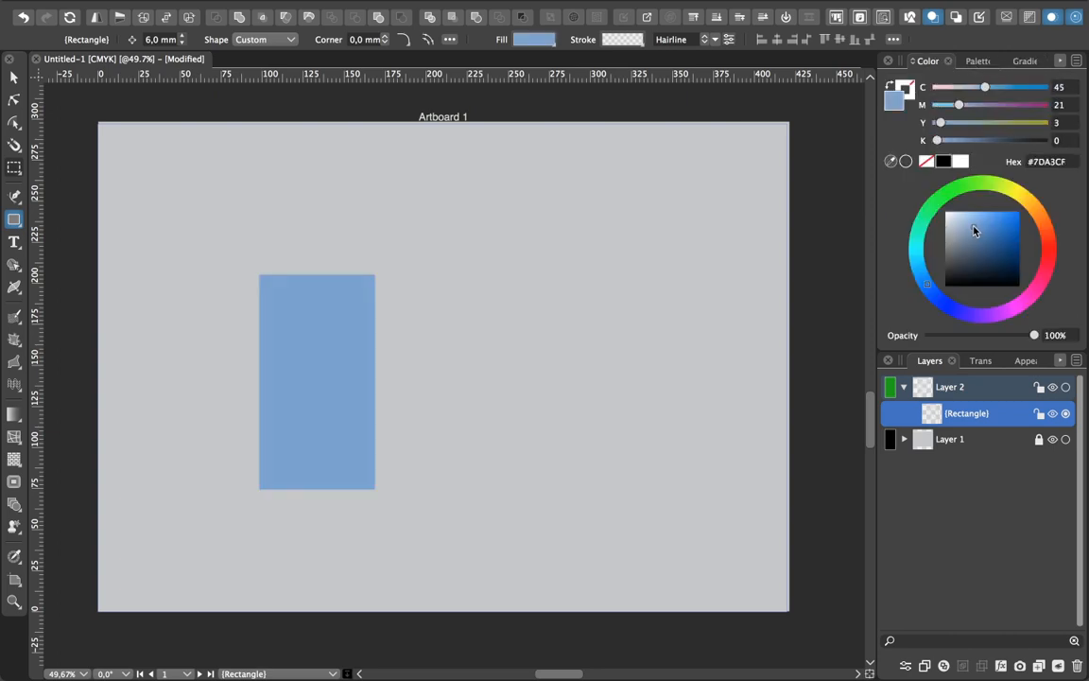
click(14, 76)
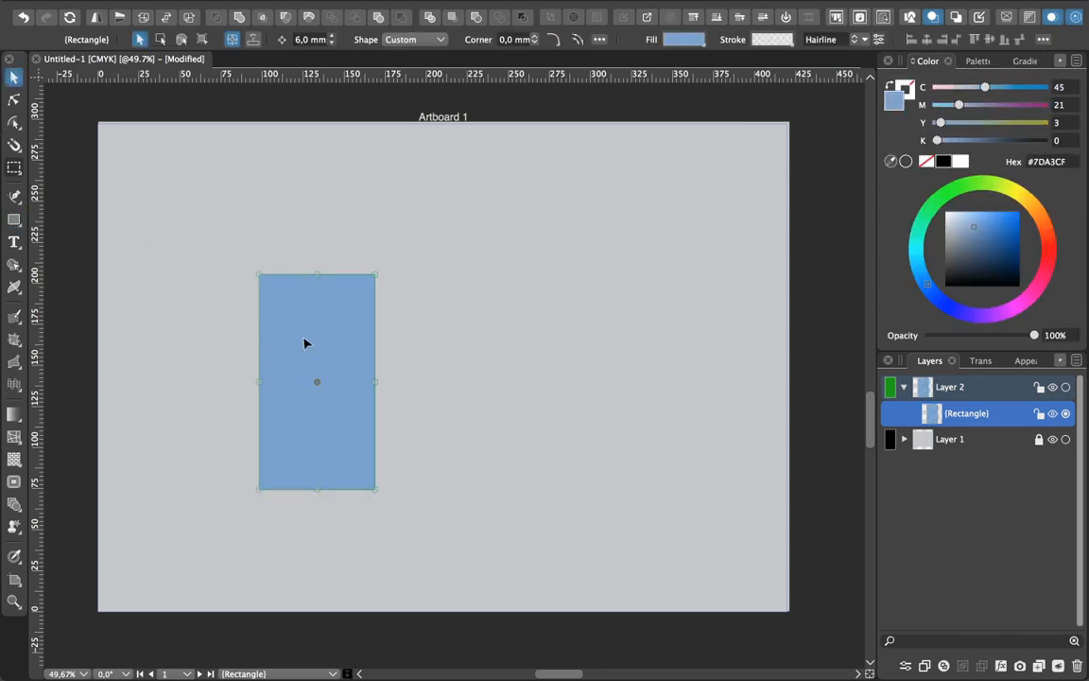
drag(304, 343, 372, 328)
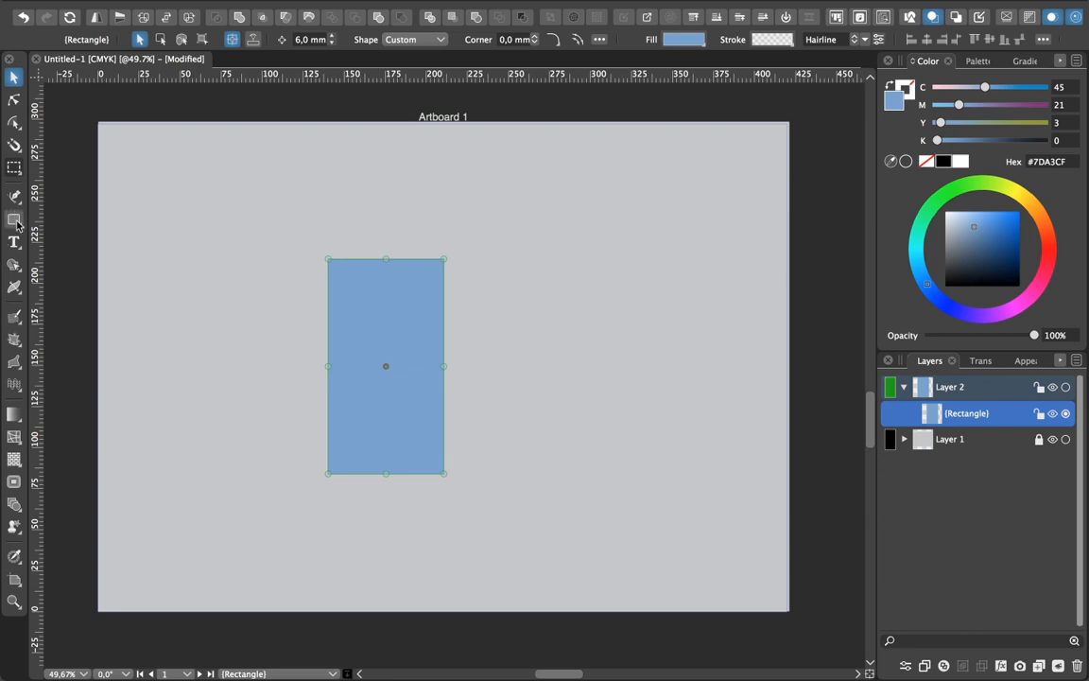
- Draw two ellipses about 70 by 25 mm, centred on the blue rectangle's upper and lower edges
drag(14, 220, 40, 229)
click(90, 221)
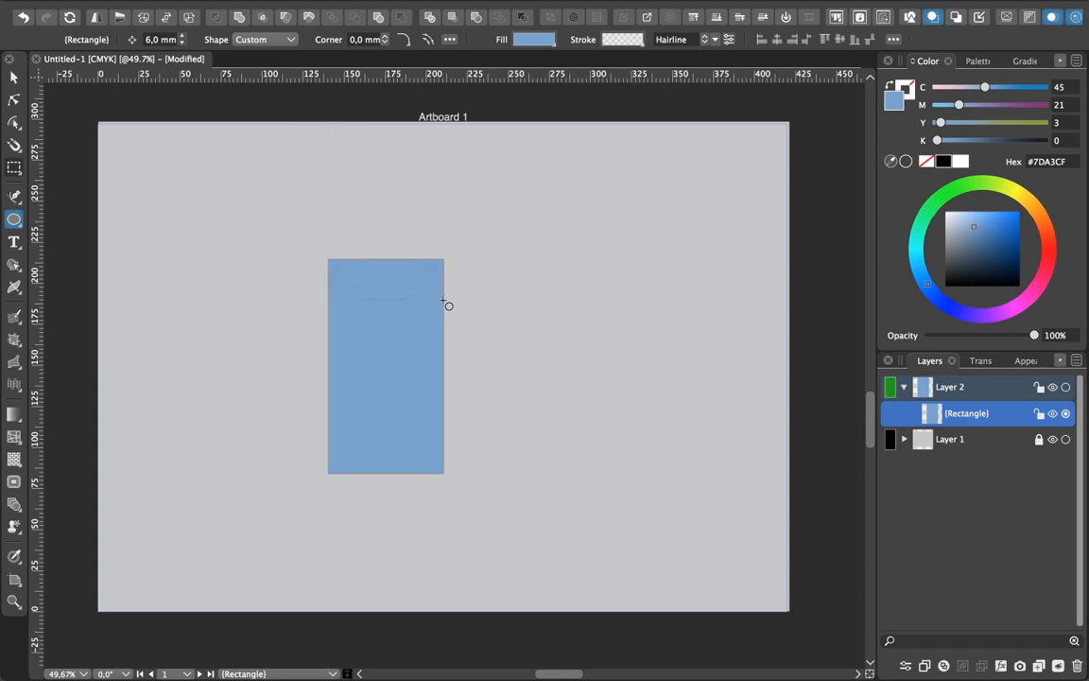
drag(444, 301, 441, 491)
click(14, 78)
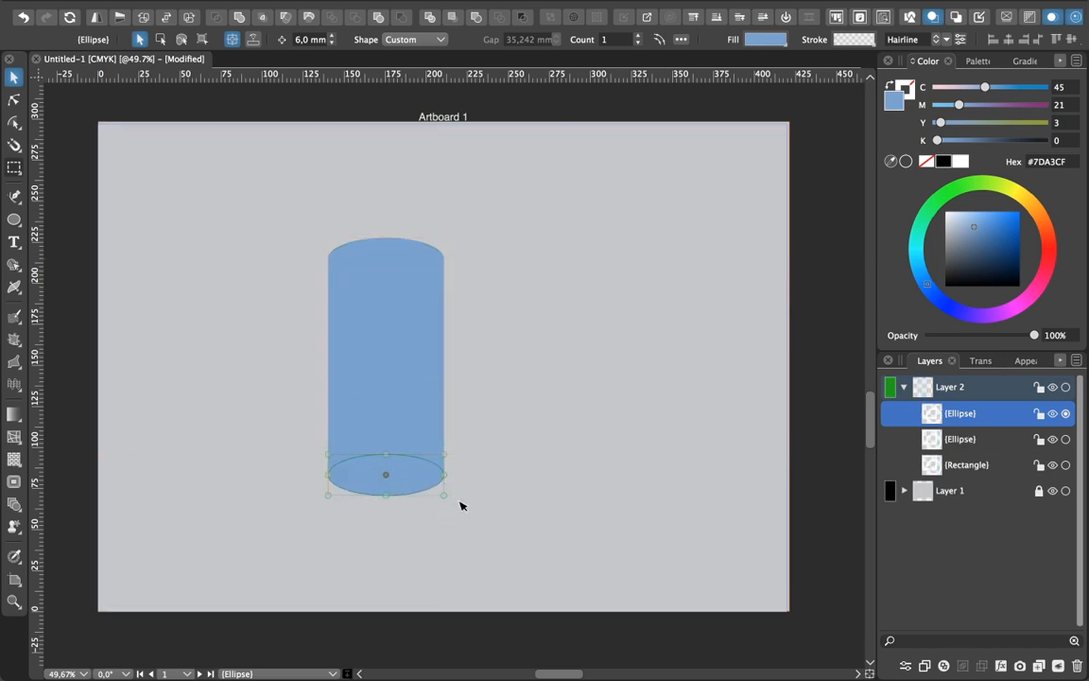
- Fill the rectangle and lower ellipse with #67788C and unite them into a single cylinder body
click(427, 517)
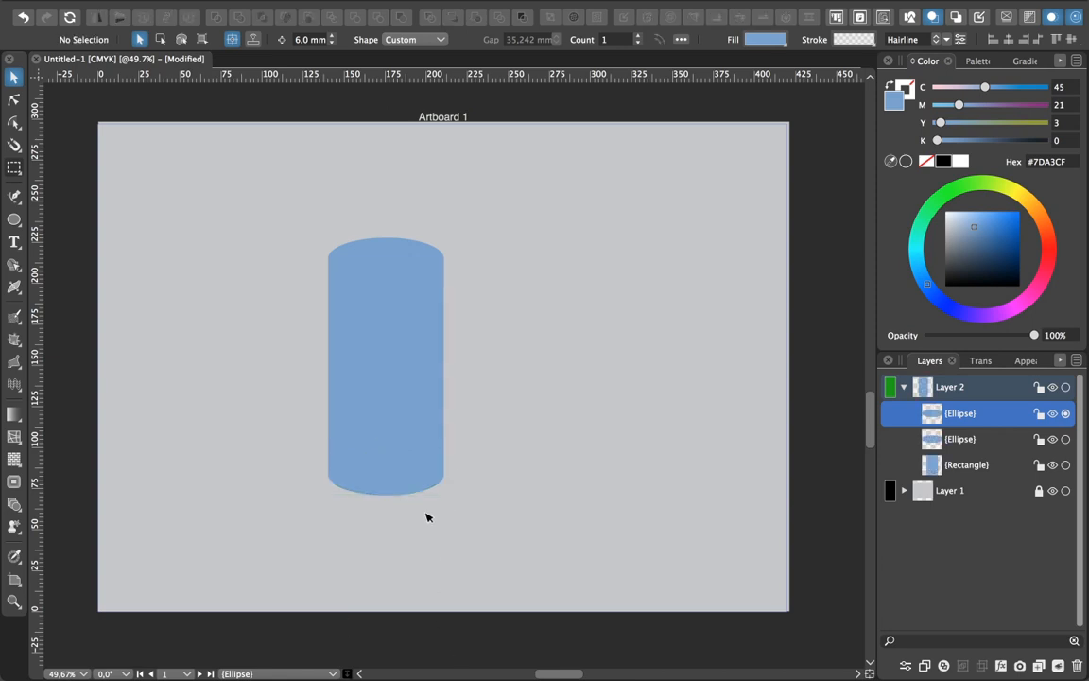
click(401, 490)
shift+click(418, 409)
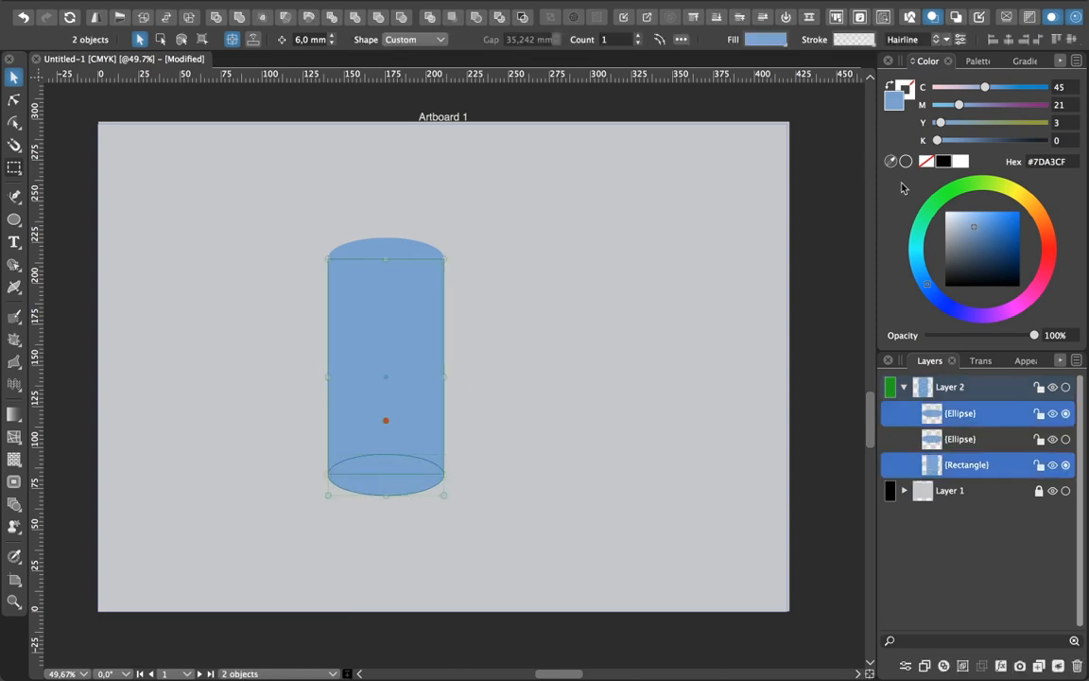
click(965, 245)
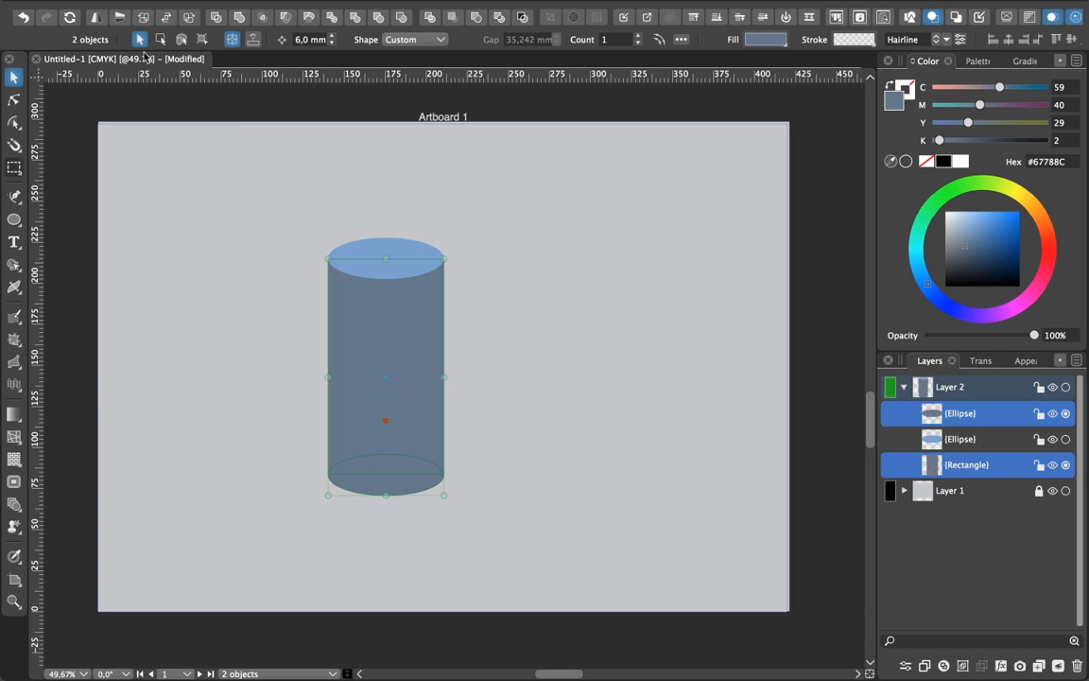
click(216, 17)
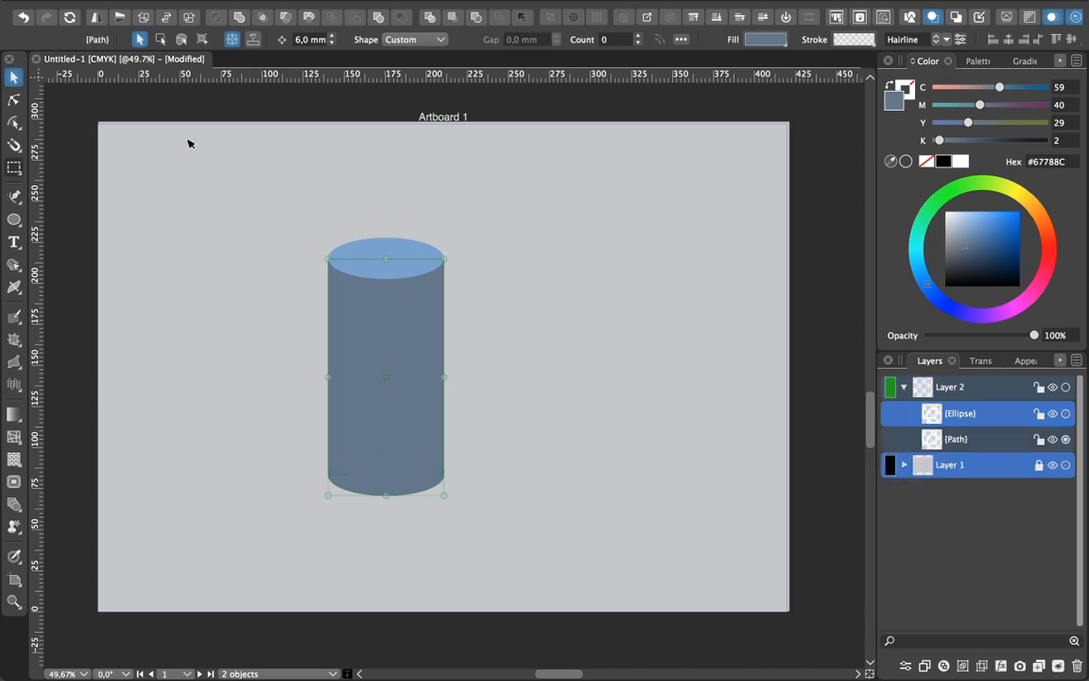
click(192, 270)
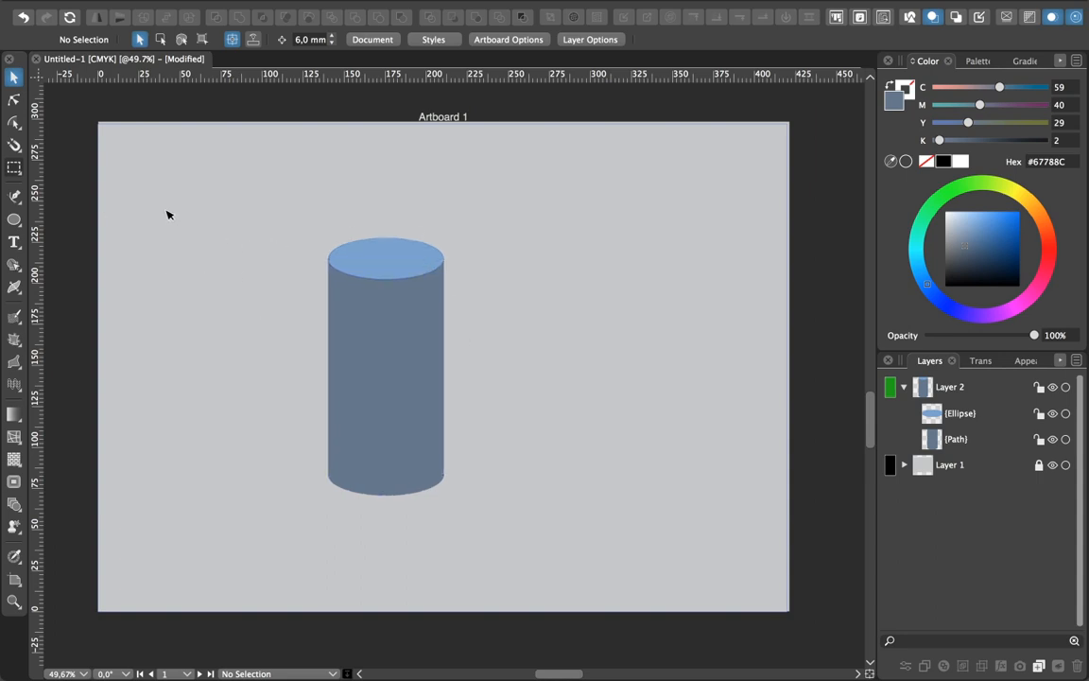
click(369, 348)
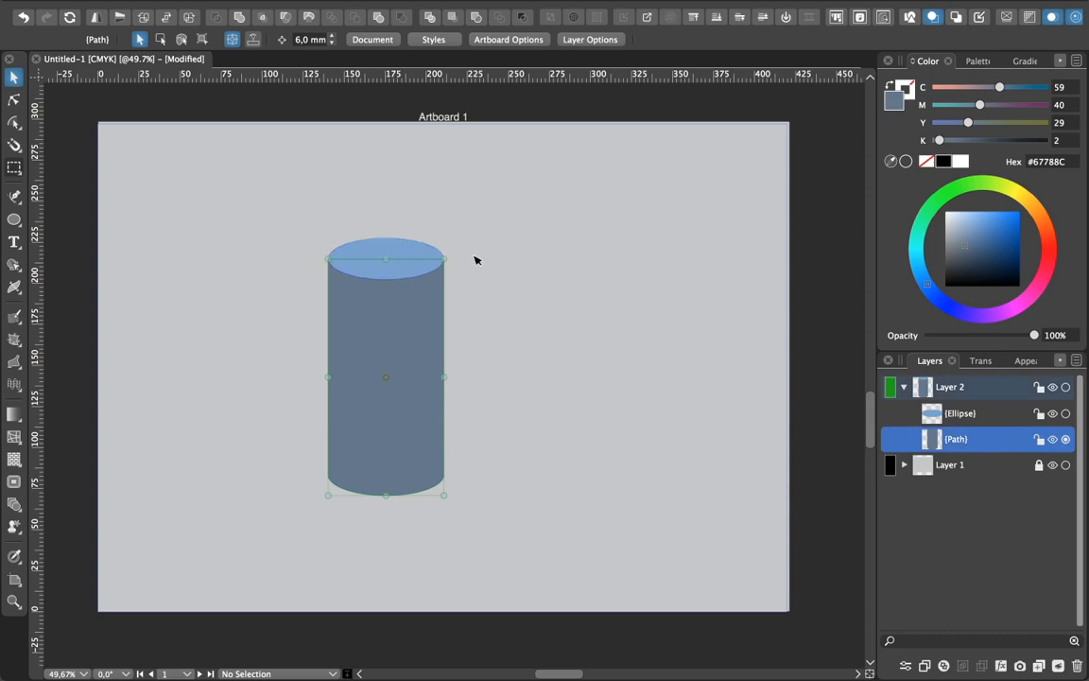
click(467, 283)
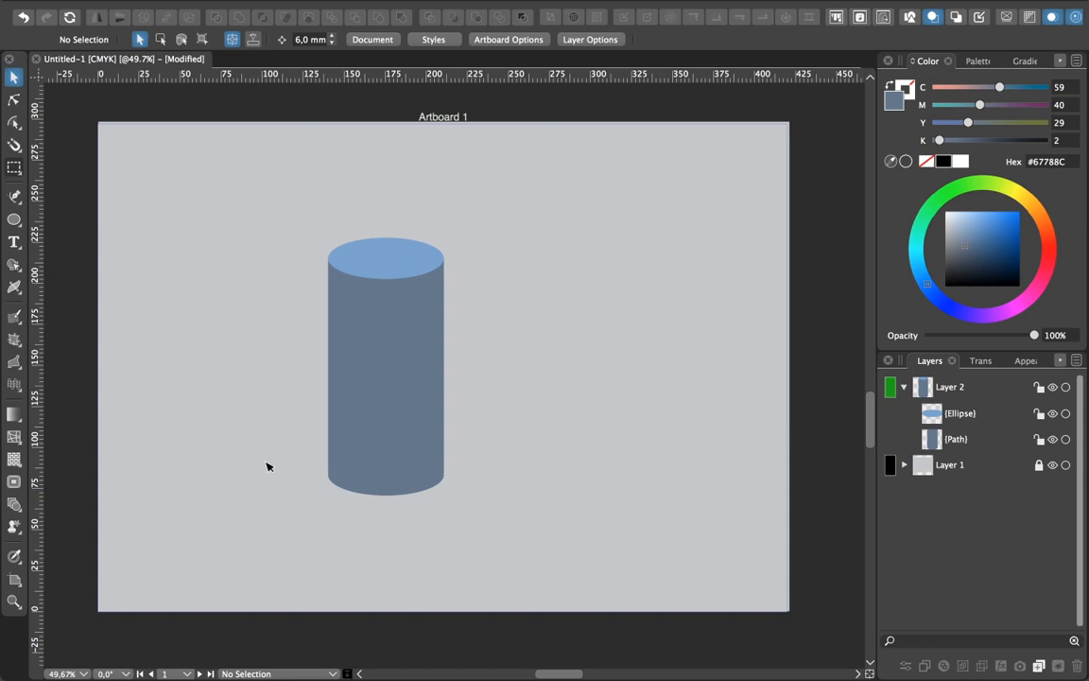
- Apply a horizontal linear gradient across the cylinder body and reverse it so the dark end falls on the right side
click(375, 425)
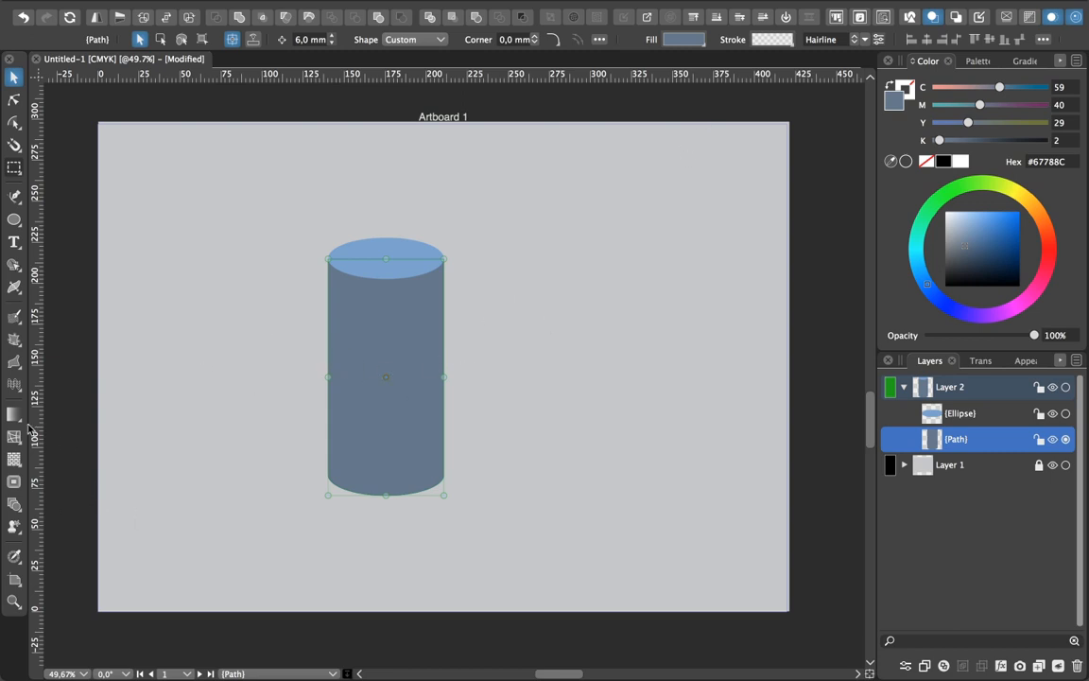
key(g)
drag(357, 369, 442, 364)
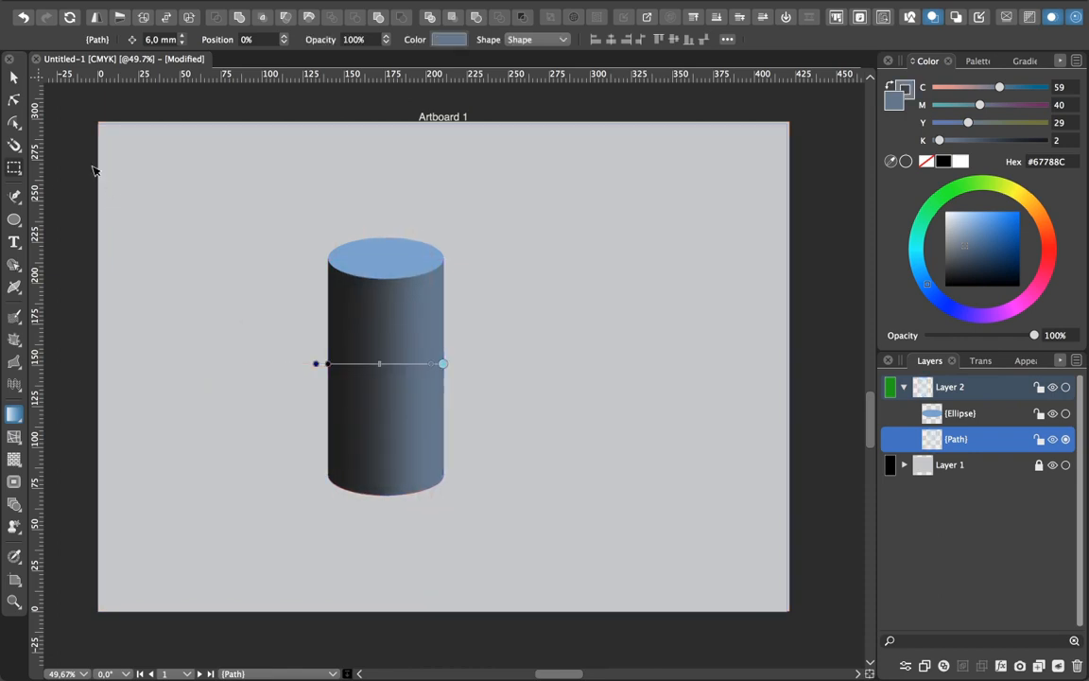
click(1025, 60)
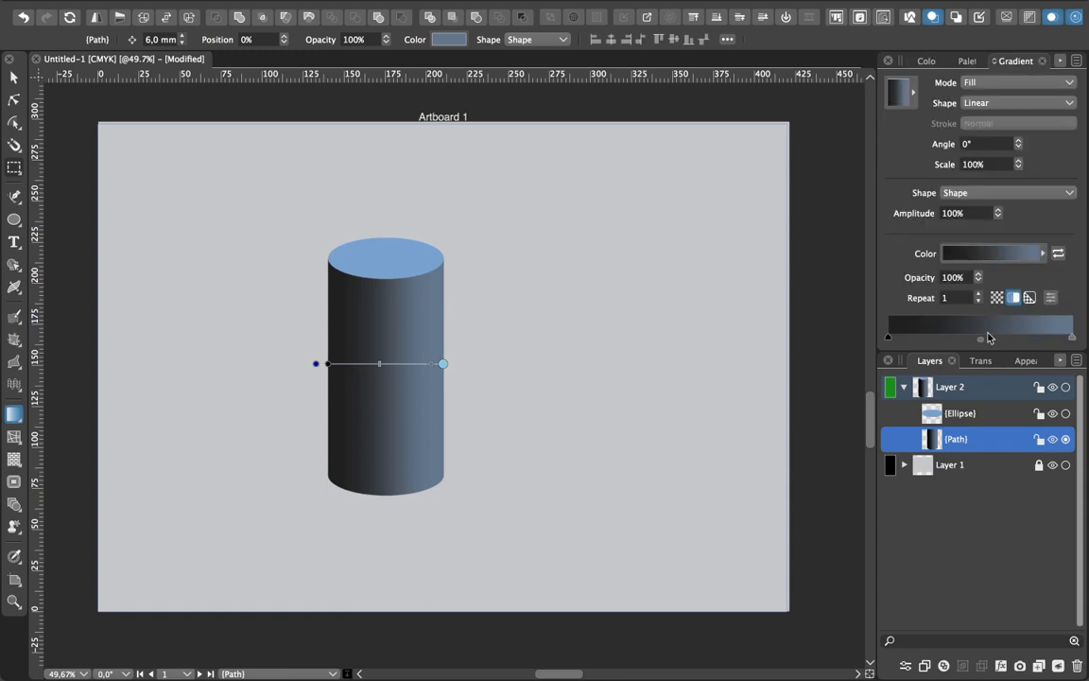
click(1059, 254)
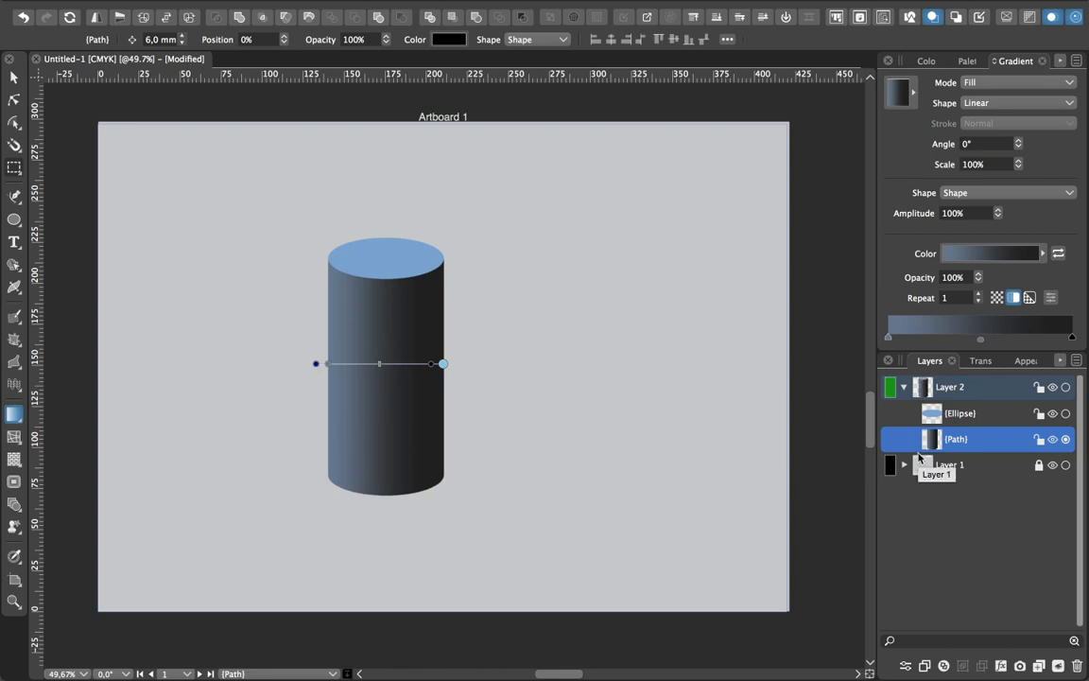
- Shift the body gradient's midpoint to 72% and move its first color stop inward to about 16%
click(14, 77)
key(a)
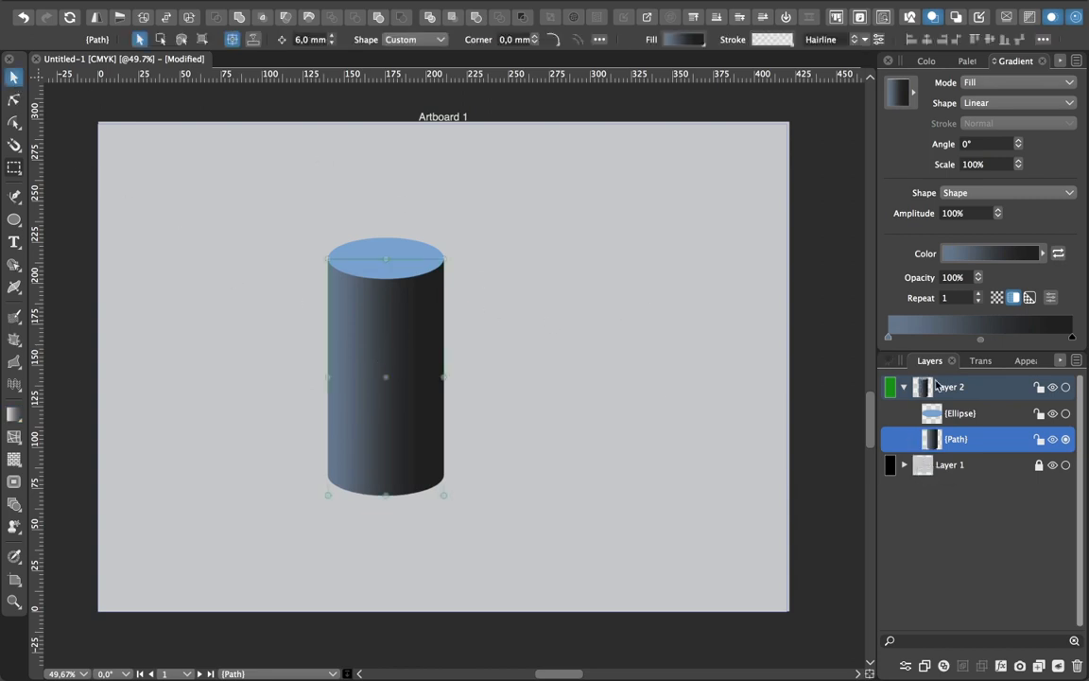
drag(980, 338, 1021, 339)
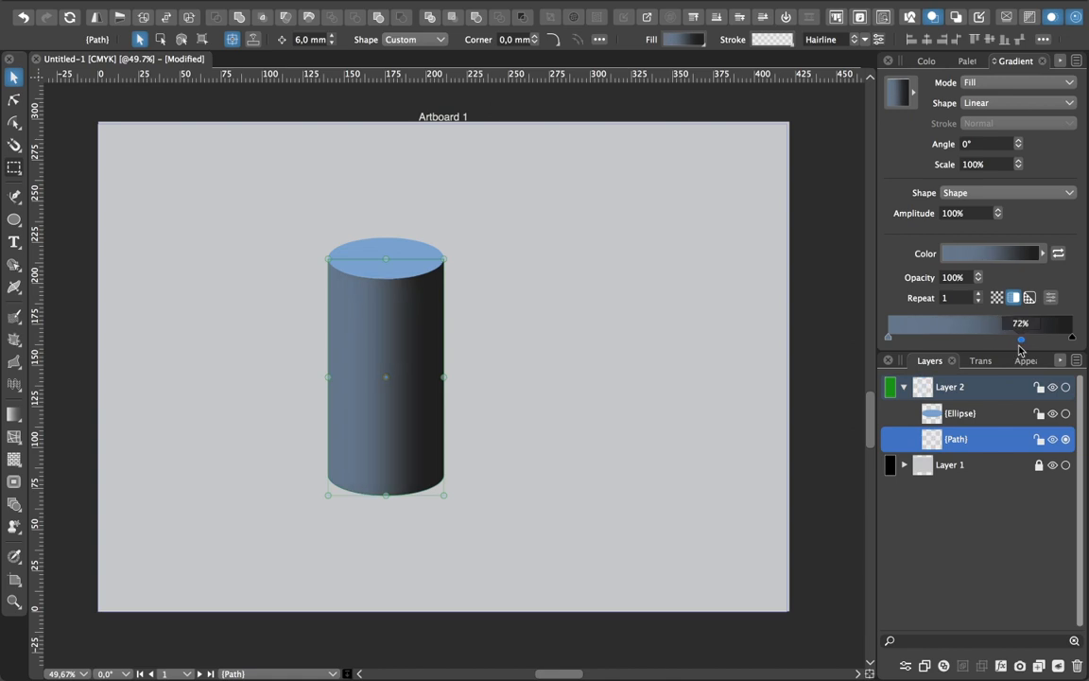
click(14, 414)
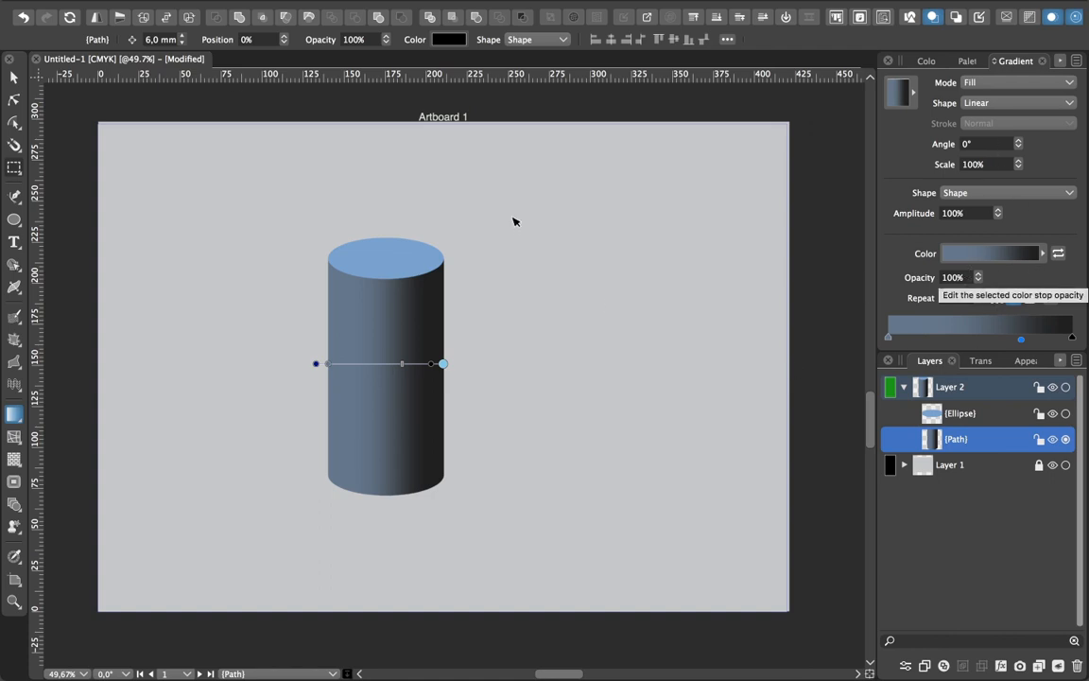
click(889, 338)
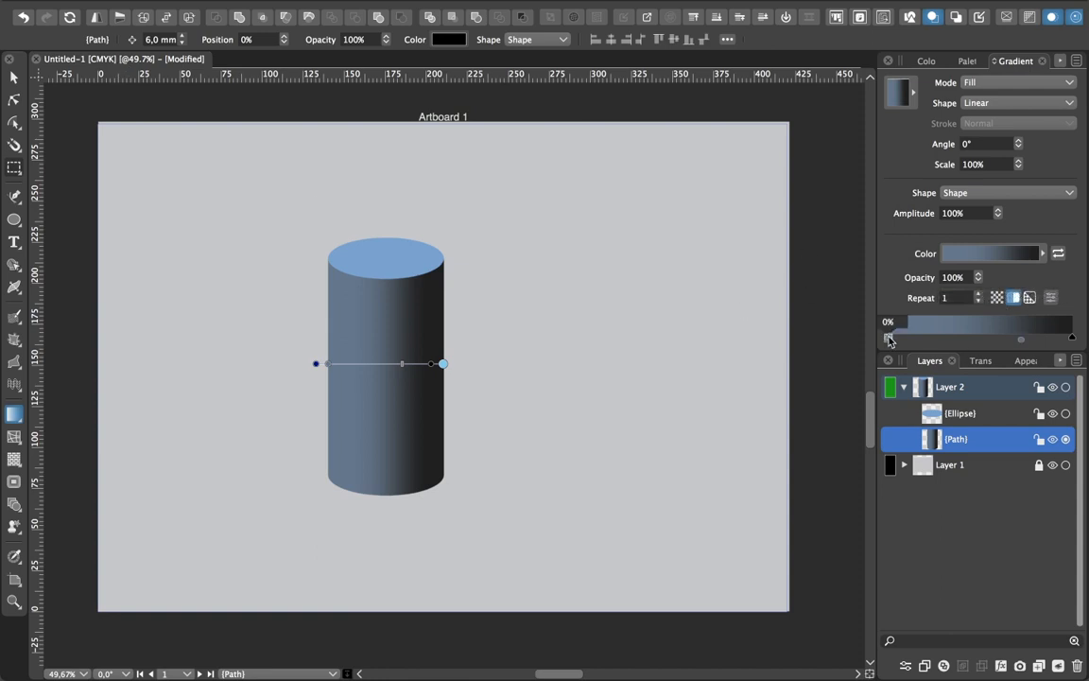
drag(889, 338, 919, 342)
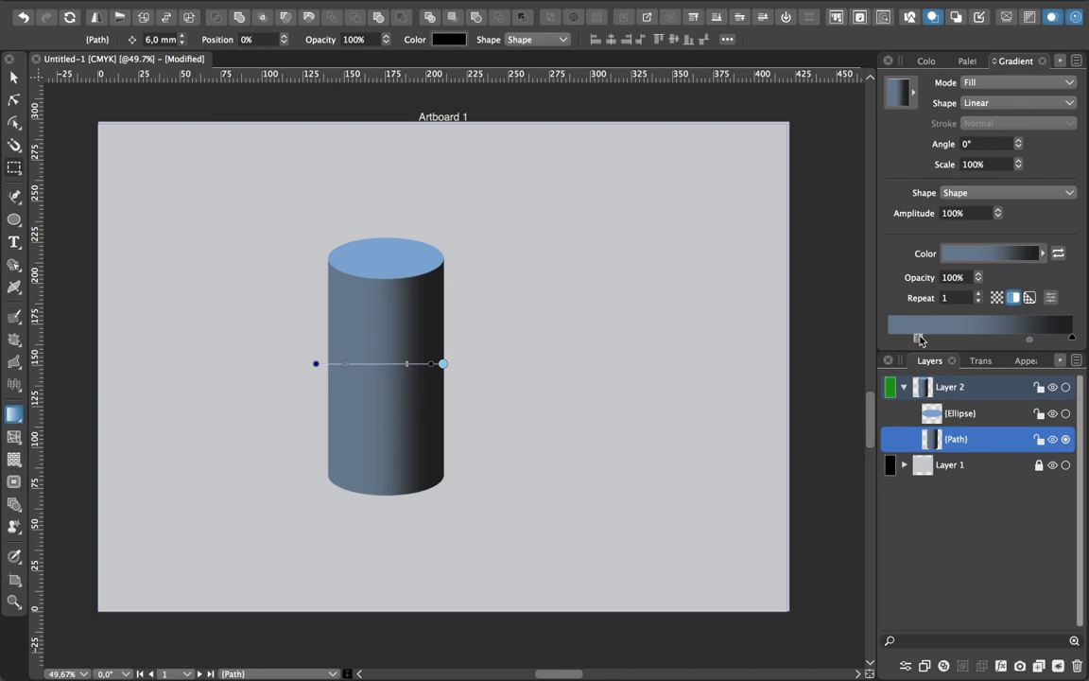
- Recolor the body gradient's first stop to a medium blue, about C 53, M 29, Y 13, K 0
click(920, 341)
click(895, 555)
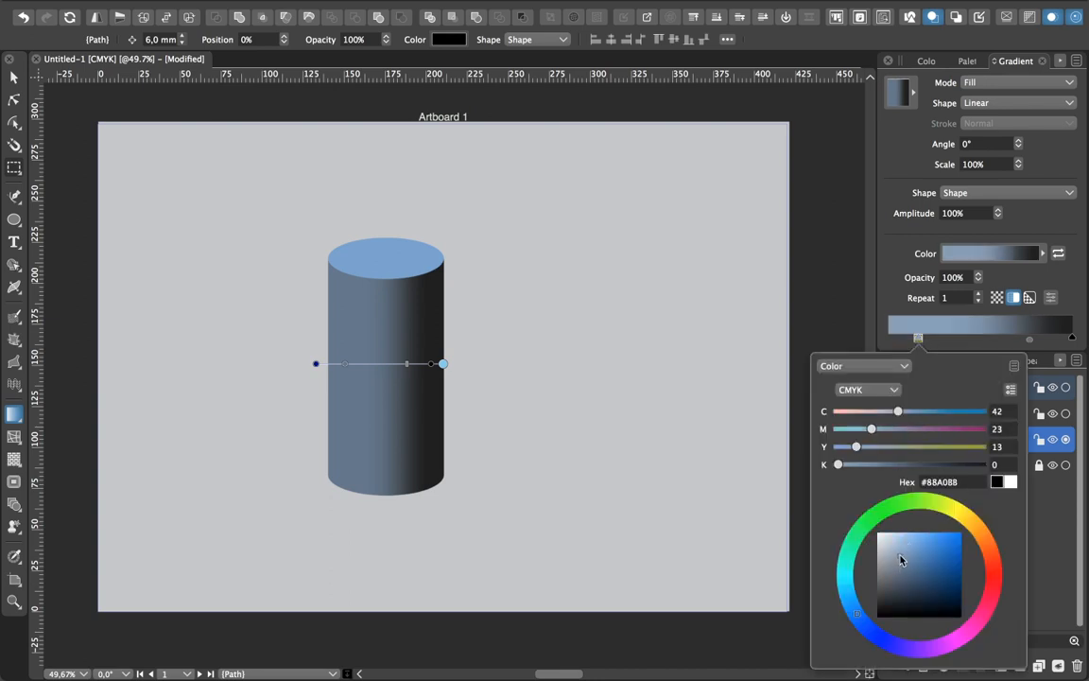
click(897, 558)
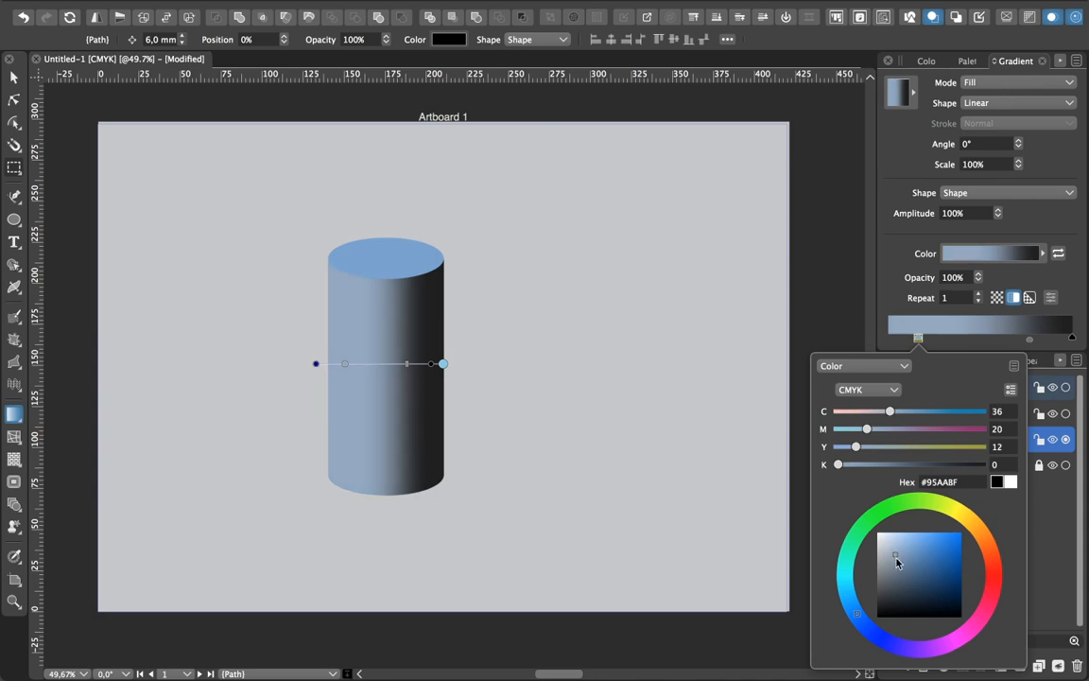
click(905, 571)
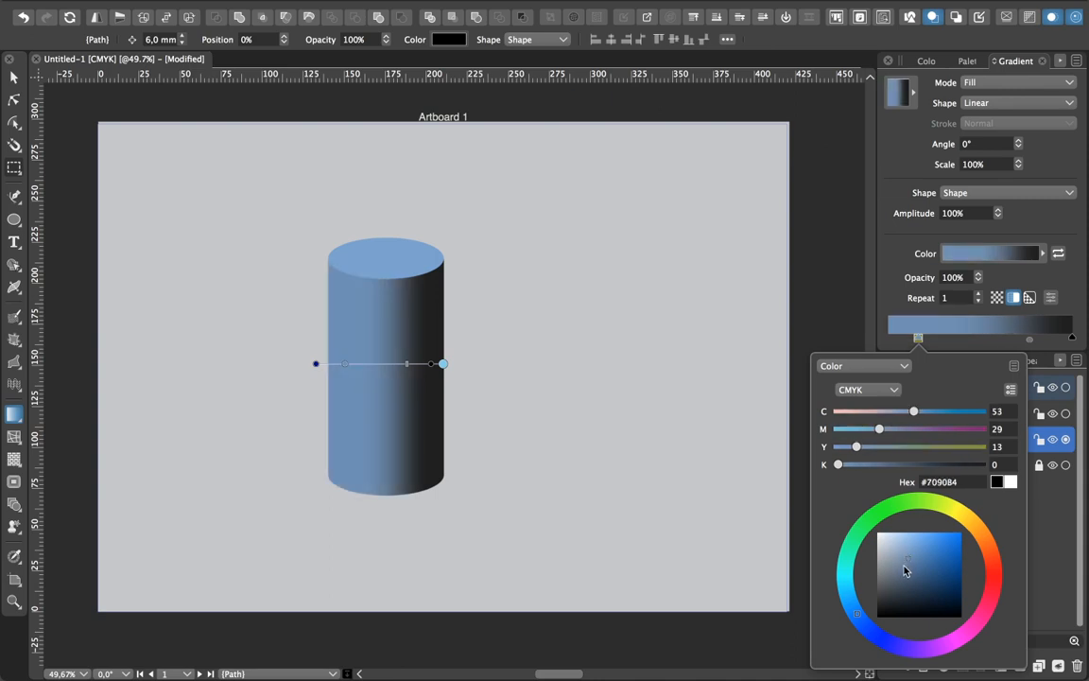
click(746, 435)
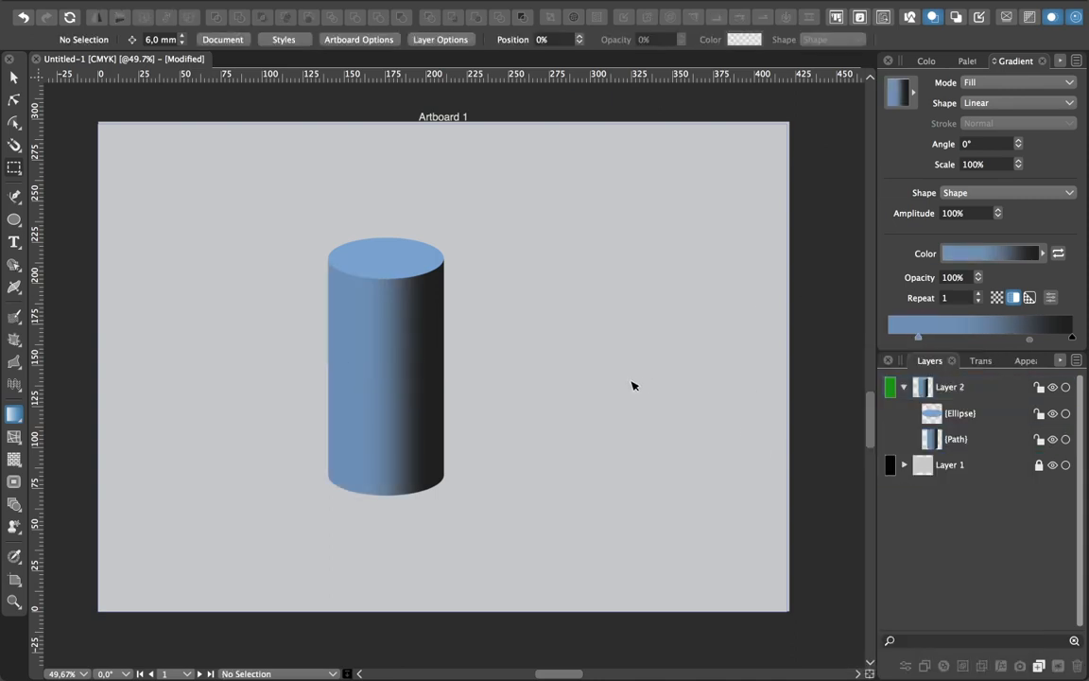
- Change the body gradient's black end stop to a dark slate blue, RGB 53, 60, 72
click(395, 447)
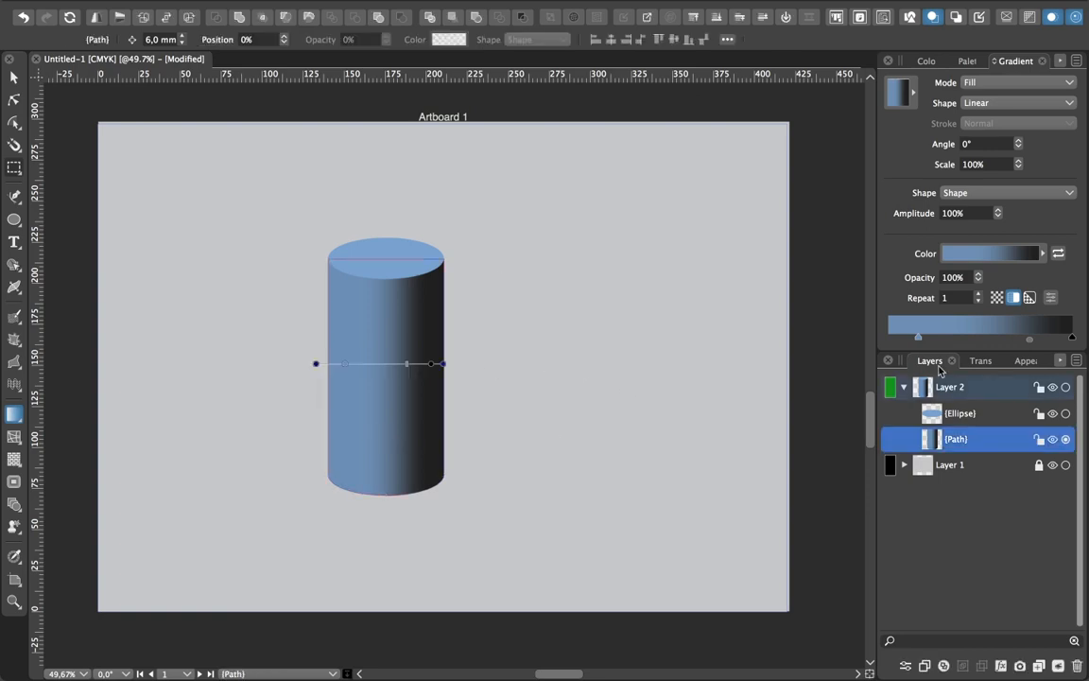
click(1072, 339)
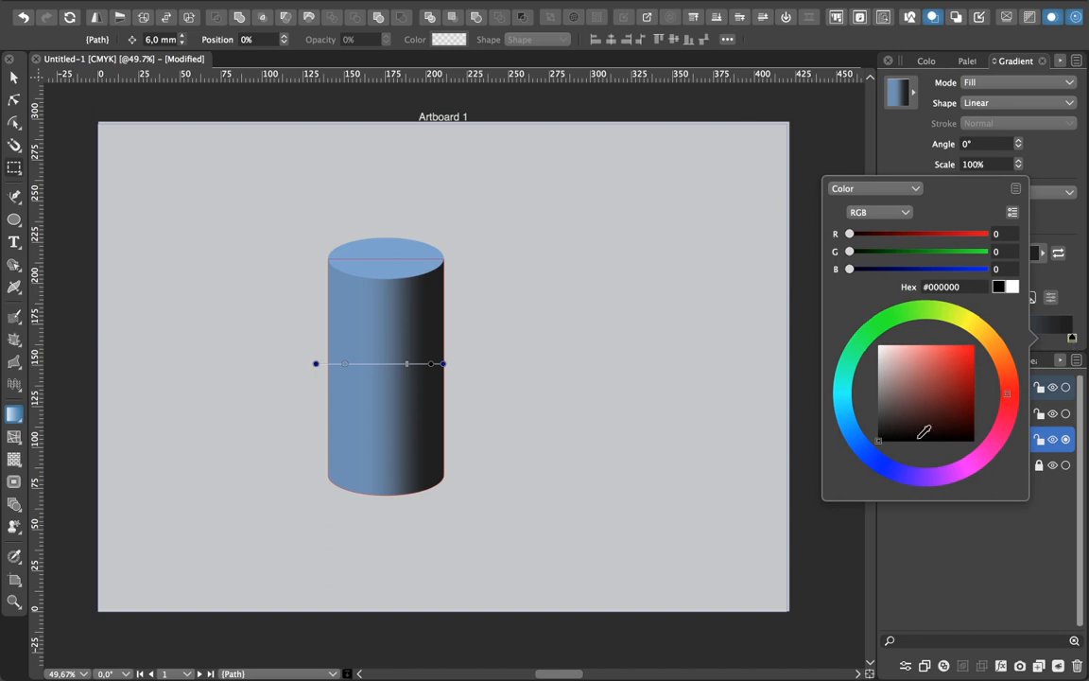
click(860, 448)
mouse_move(892, 433)
mouse_down()
mouse_move(881, 417)
mouse_move(904, 419)
mouse_up()
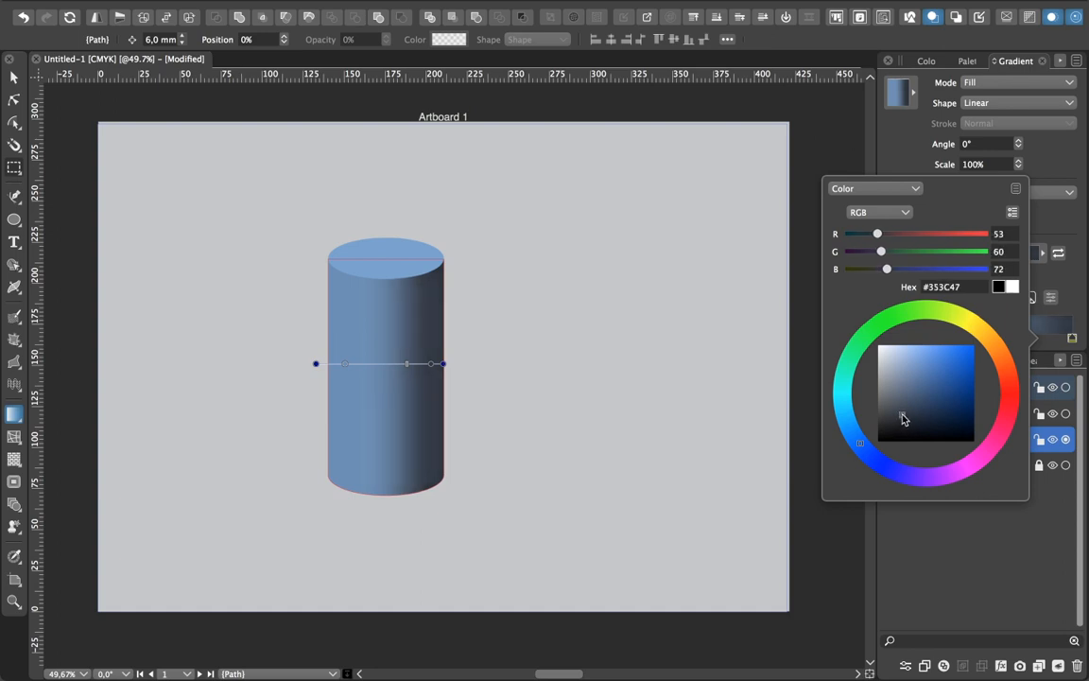
click(721, 491)
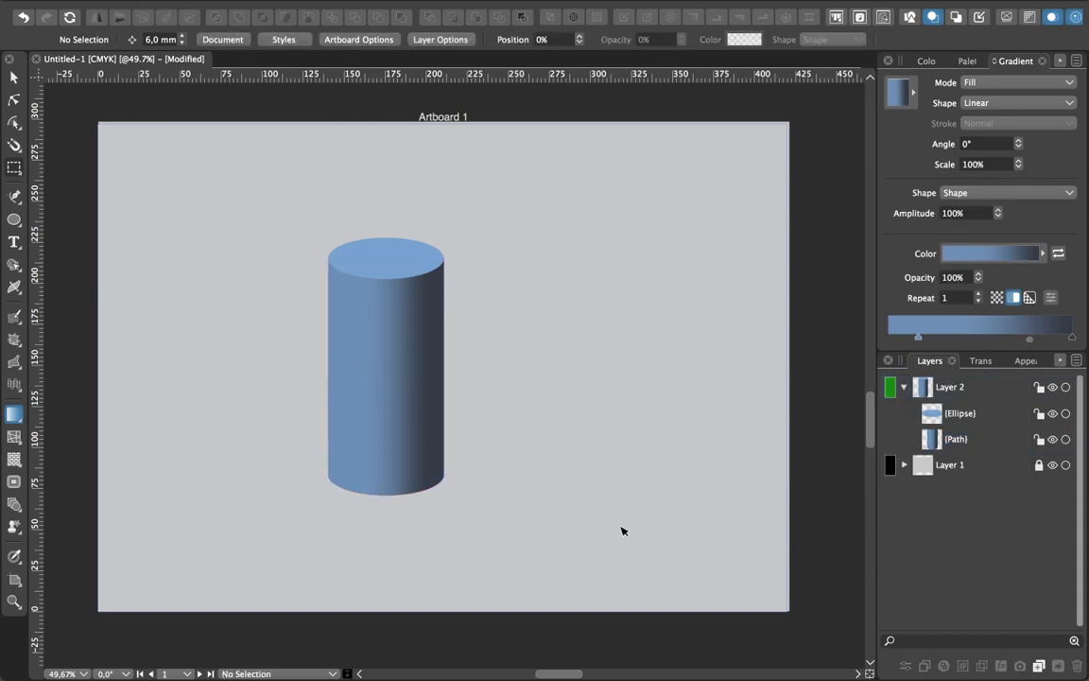
- Place the body gradient's dark stop at about 88% and add a lighter blue stop at the end to brighten the cylinder's right edge
click(1009, 338)
click(1009, 339)
mouse_move(1009, 340)
mouse_down()
mouse_move(1076, 341)
mouse_move(1041, 340)
mouse_move(1065, 341)
mouse_up()
click(411, 336)
click(1044, 337)
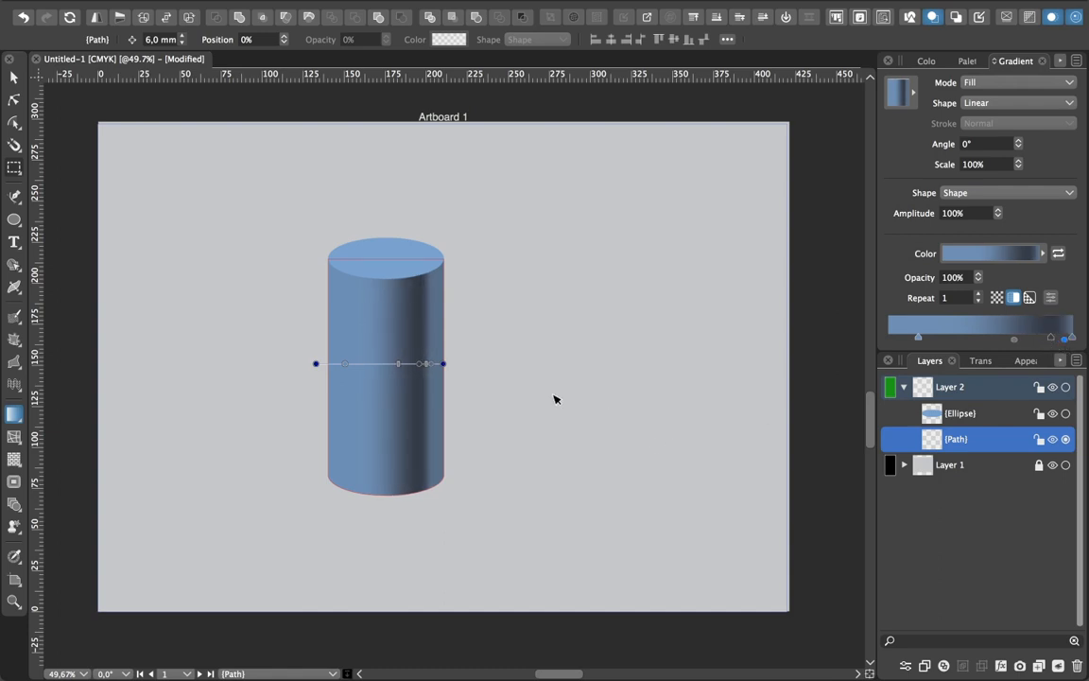
- Extend the end of the body's linear gradient slightly beyond the cylinder's right edge and deselect the body
drag(444, 364, 453, 365)
click(13, 77)
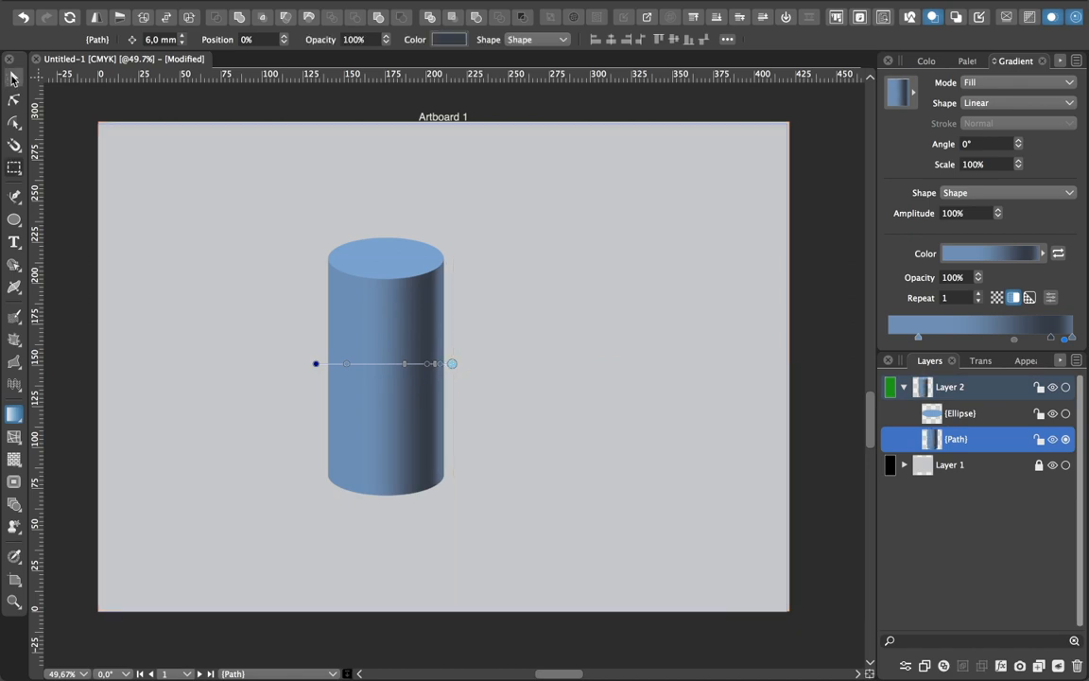
click(525, 280)
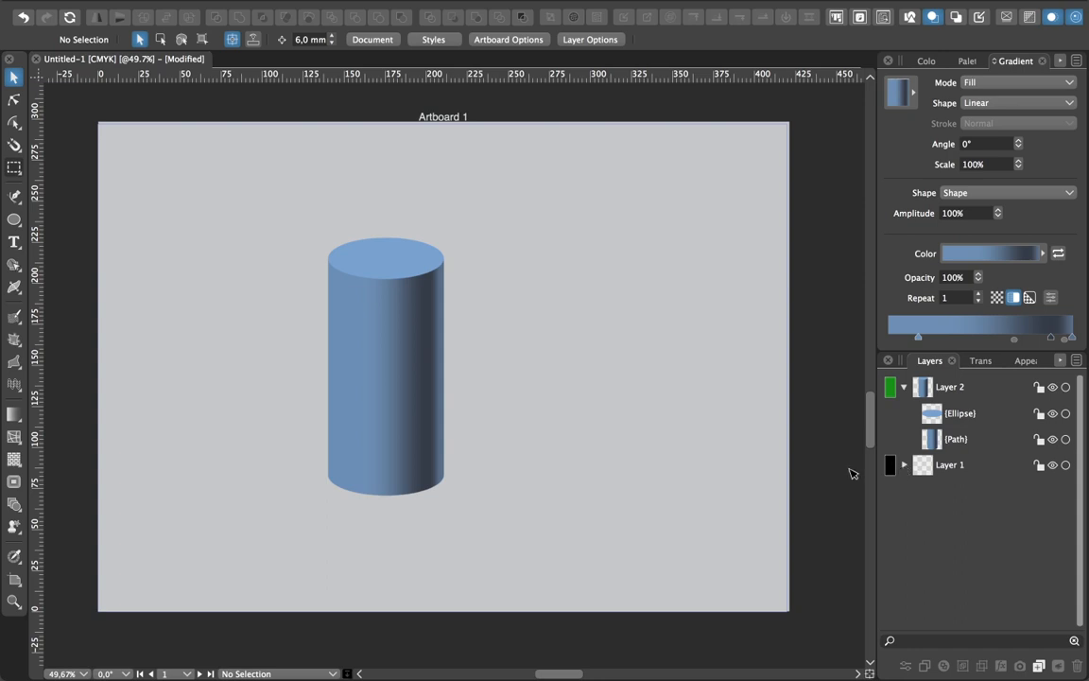
- Unlock Layer 1, recolor the background rectangle to a darker grey, C 50, M 39, Y 36, K 3, and lock the layer again
click(914, 465)
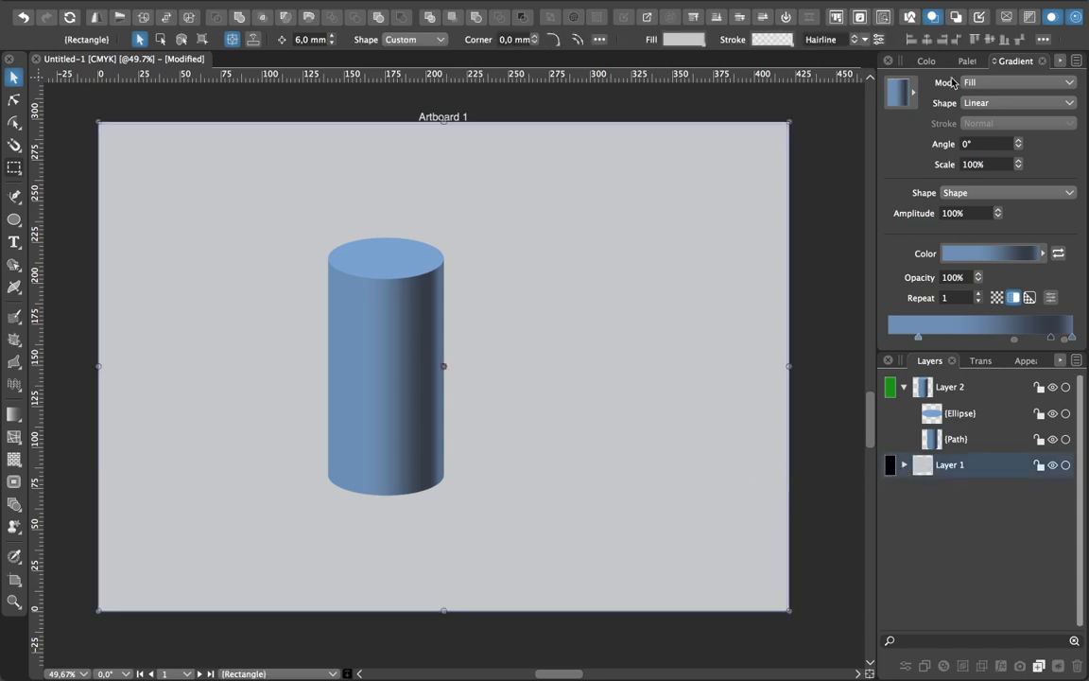
click(927, 61)
click(956, 238)
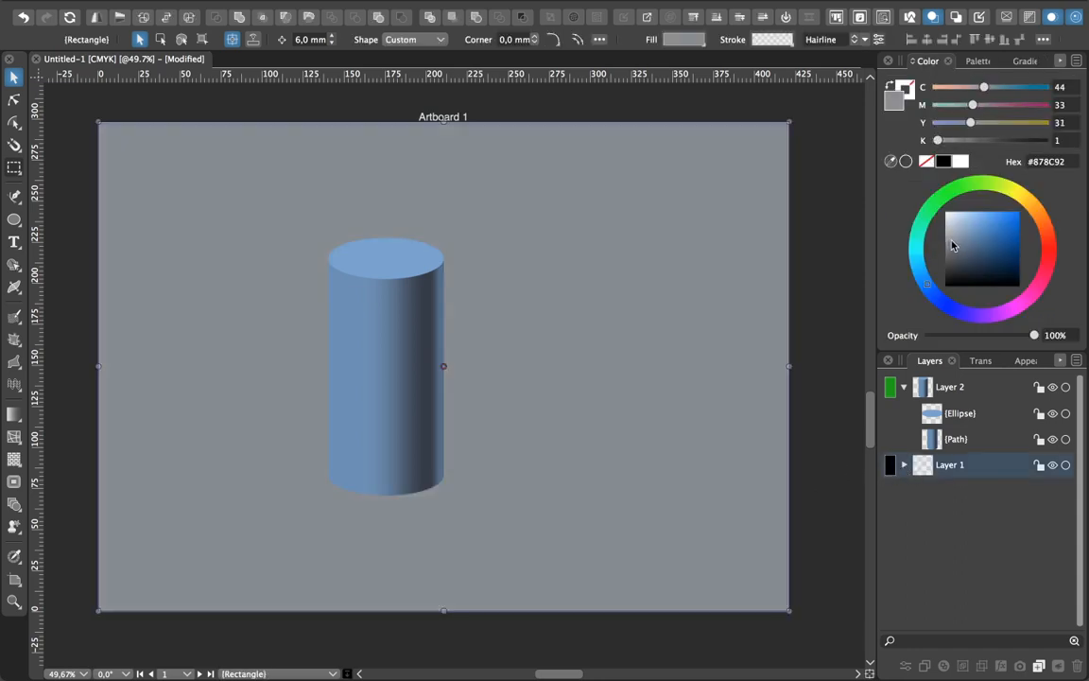
click(953, 253)
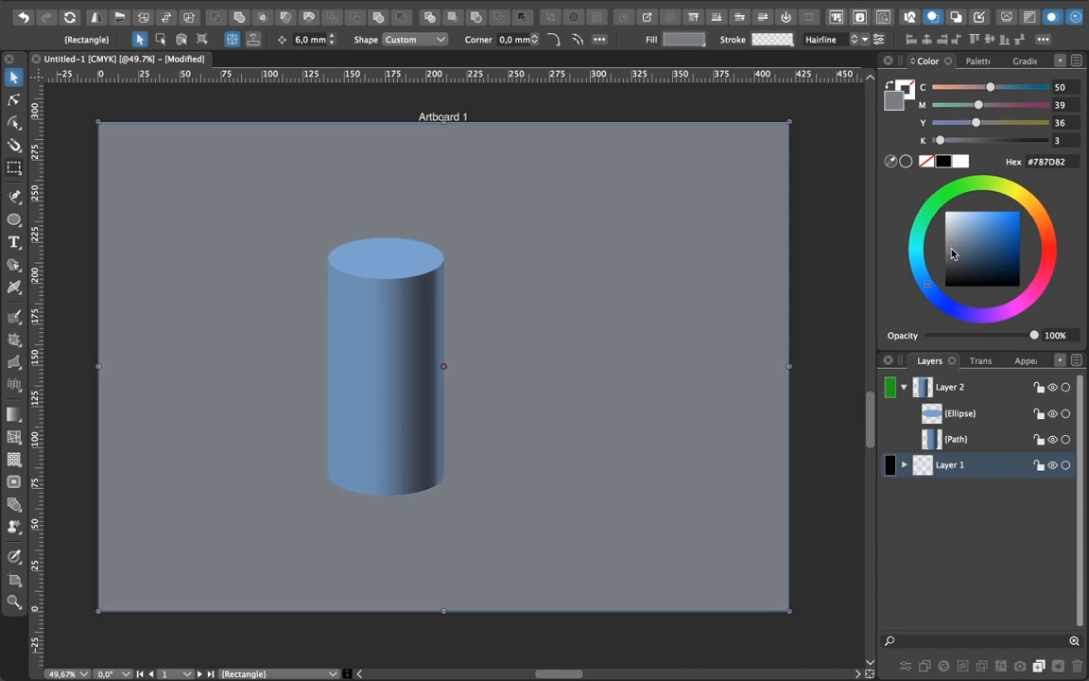
click(844, 246)
click(1038, 465)
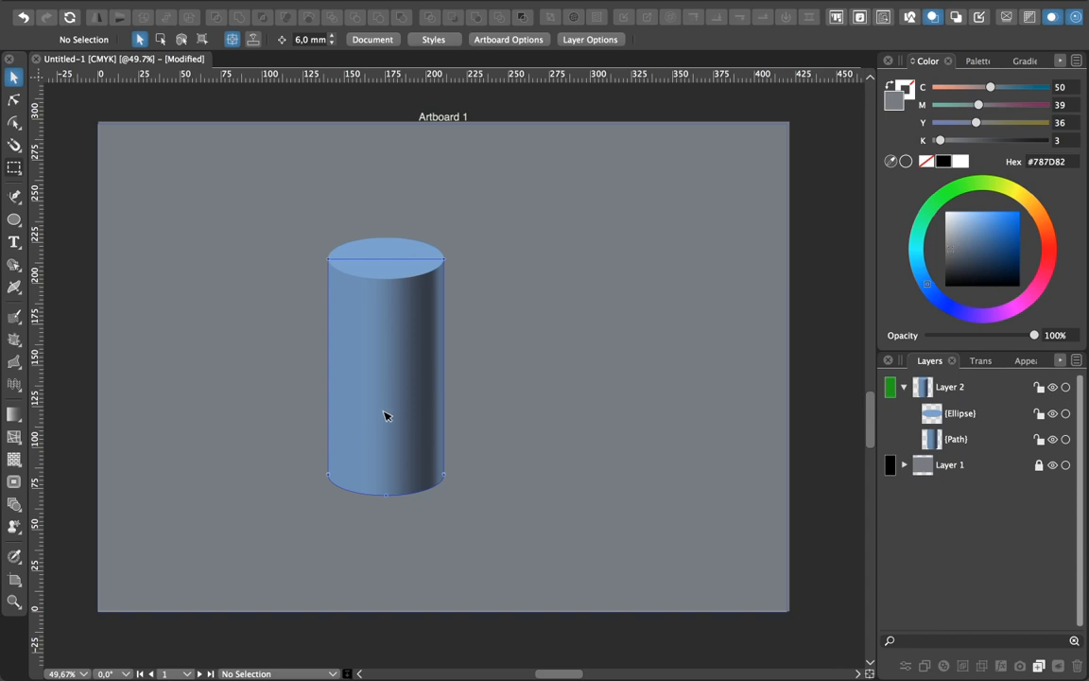
- Duplicate the cylinder's body path within Layer 2
click(957, 445)
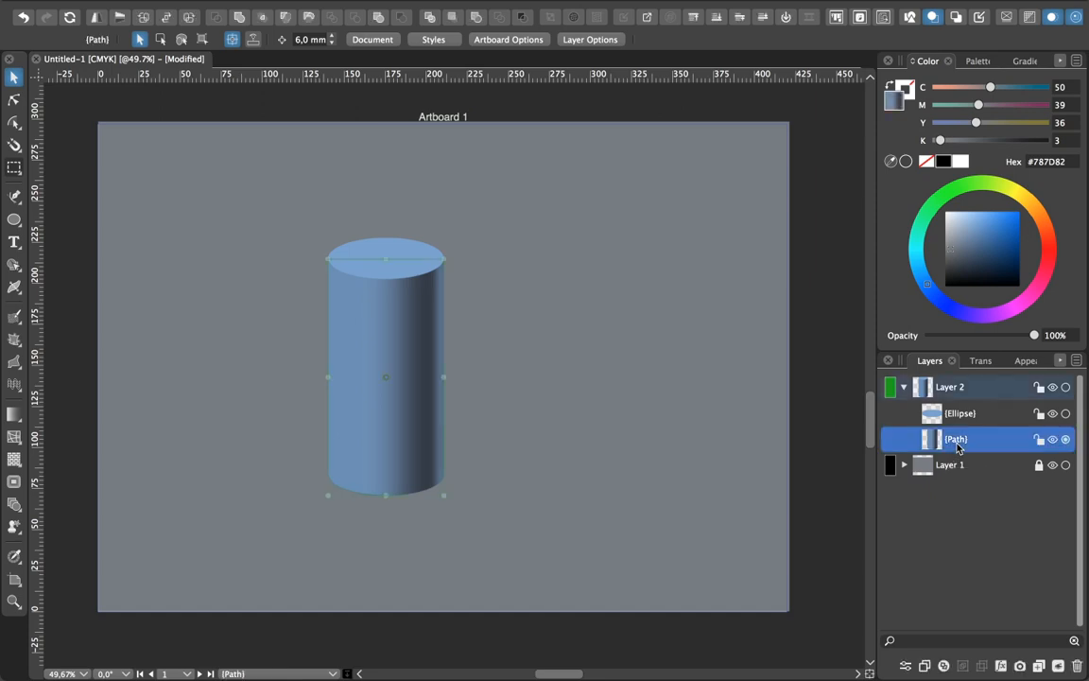
right_click(954, 446)
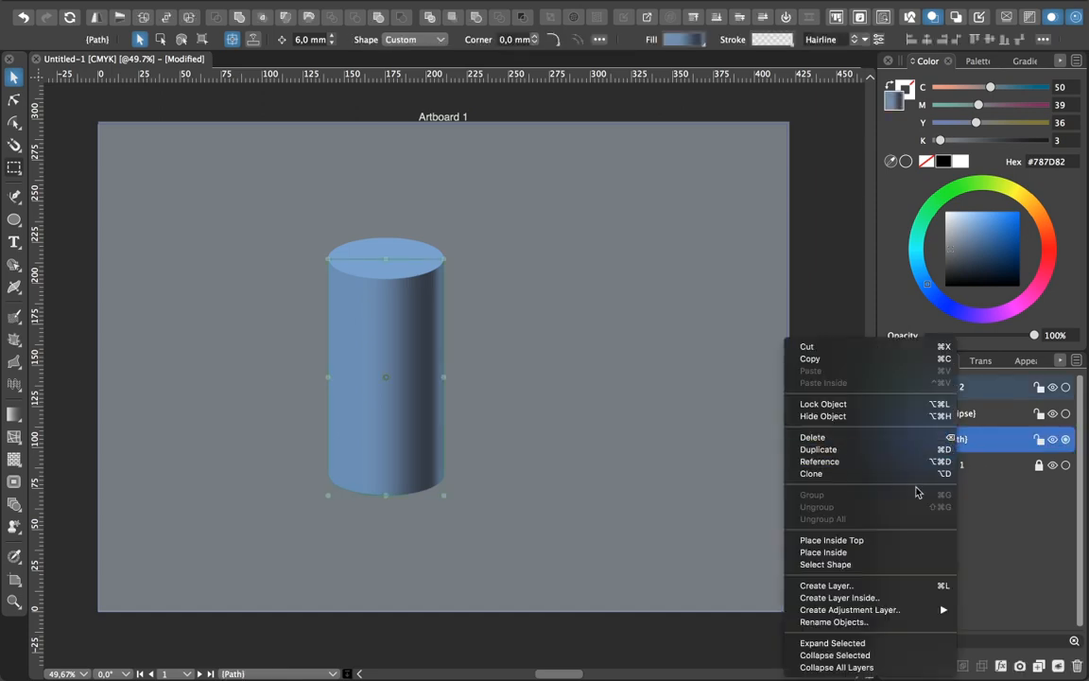
click(892, 450)
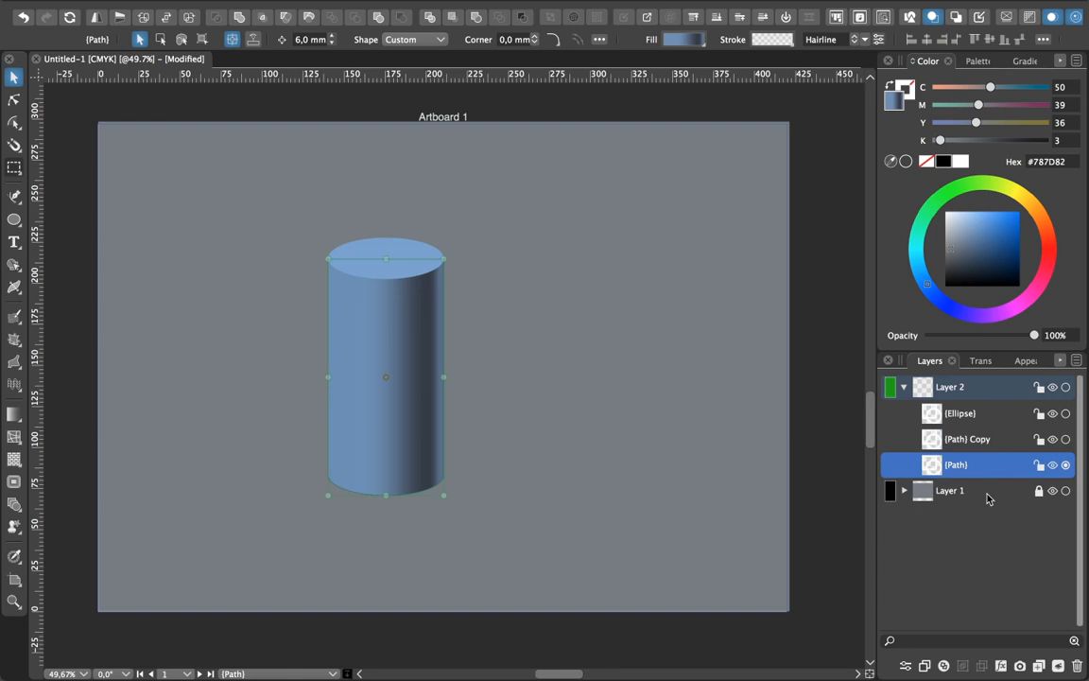
- Fill the rear body path with light grey-blue, C 17, M 10, Y 7, K 0, and move it above the other body path
click(982, 443)
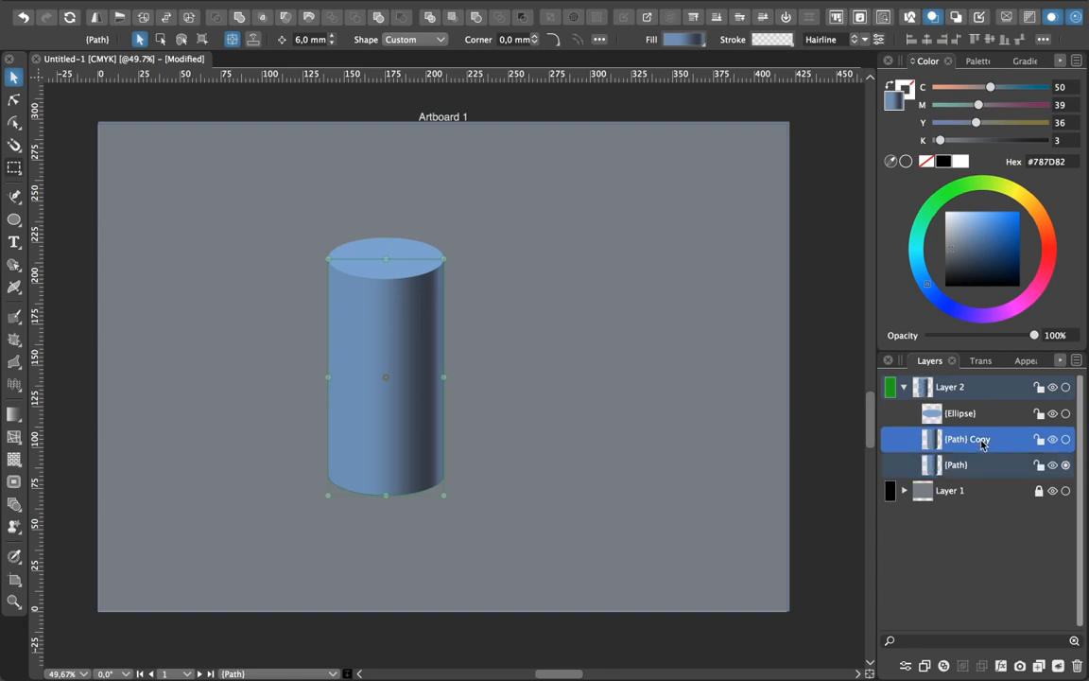
click(953, 225)
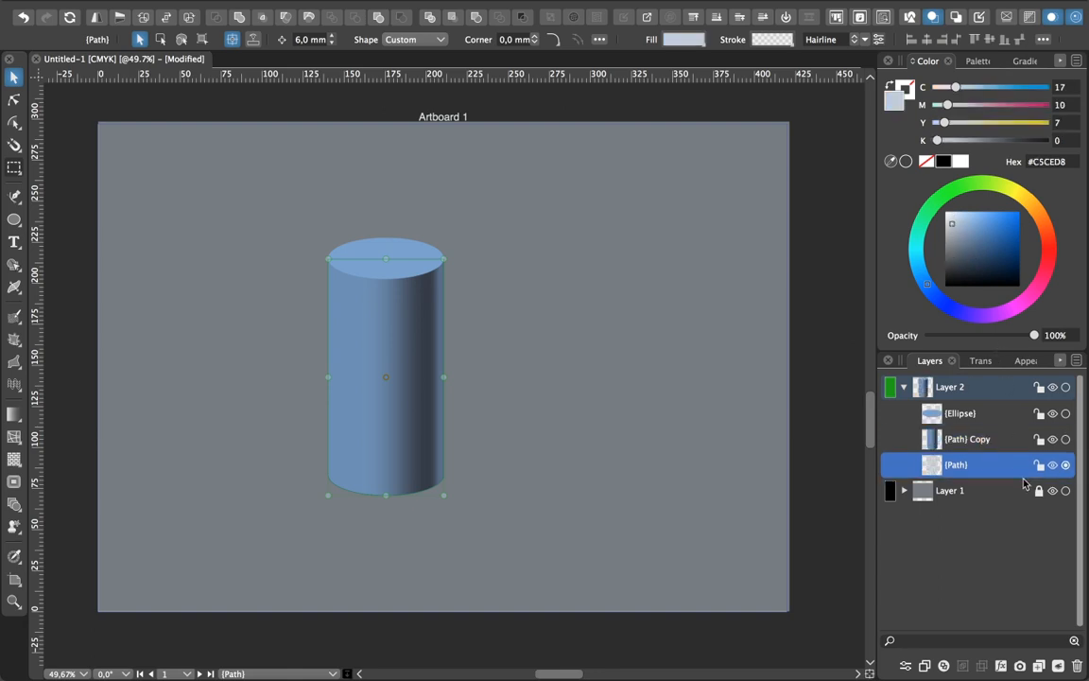
drag(1004, 463, 1006, 438)
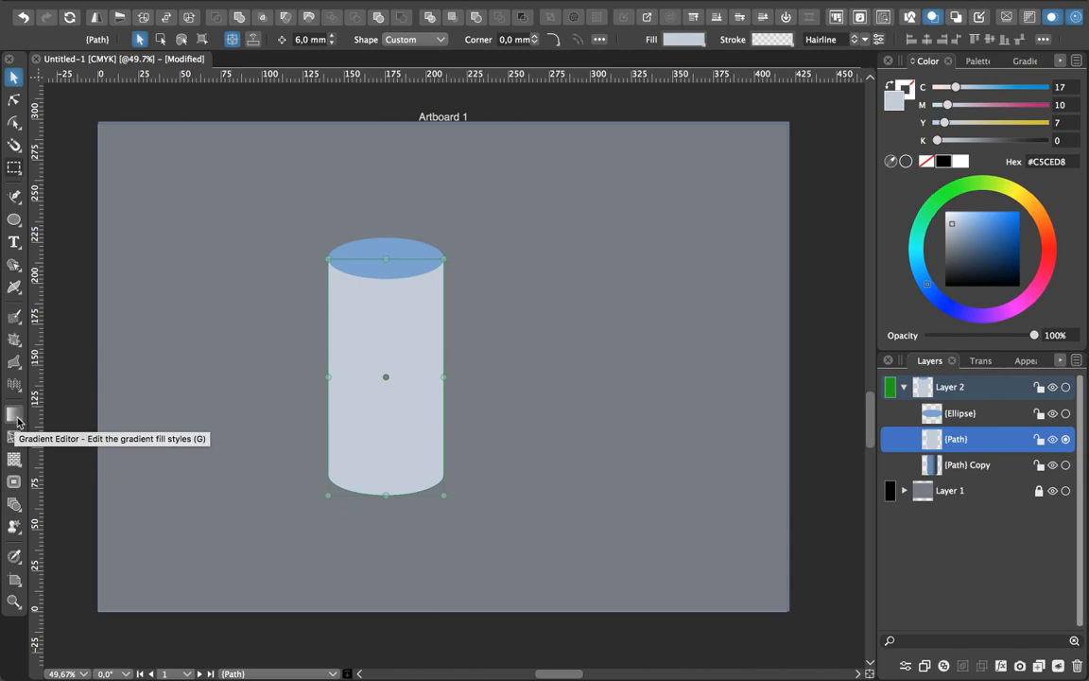
- Apply a vertical linear gradient to the front body path, running from just below the ellipse to near the base
click(17, 420)
mouse_move(386, 276)
mouse_down()
mouse_move(375, 394)
mouse_move(384, 506)
mouse_move(386, 473)
mouse_up()
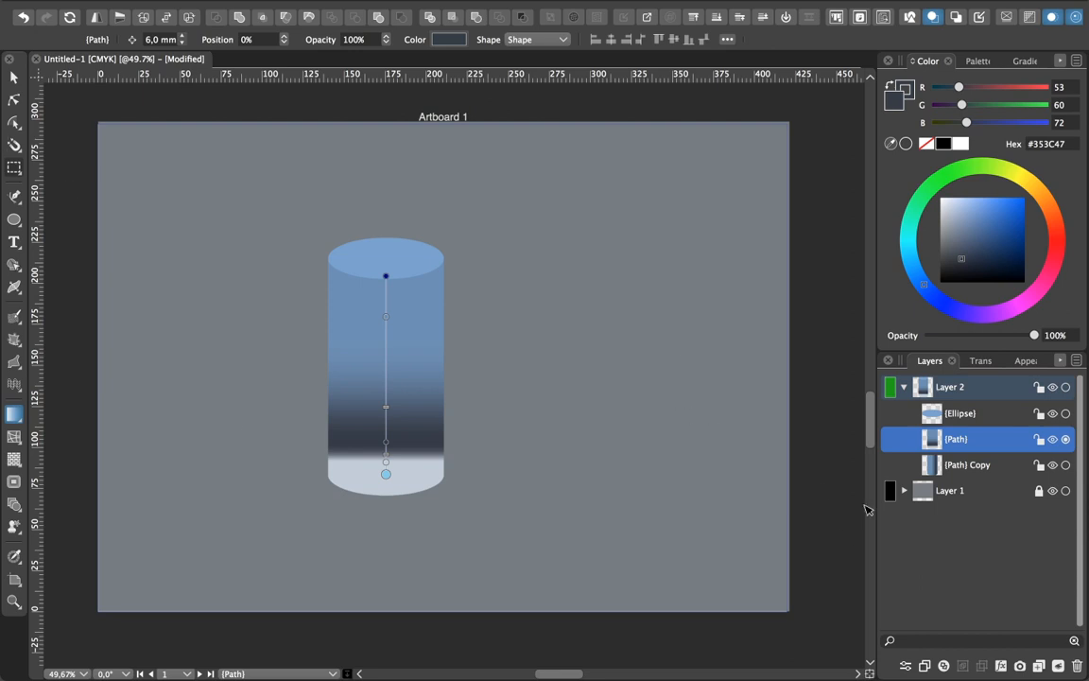
click(997, 532)
click(993, 439)
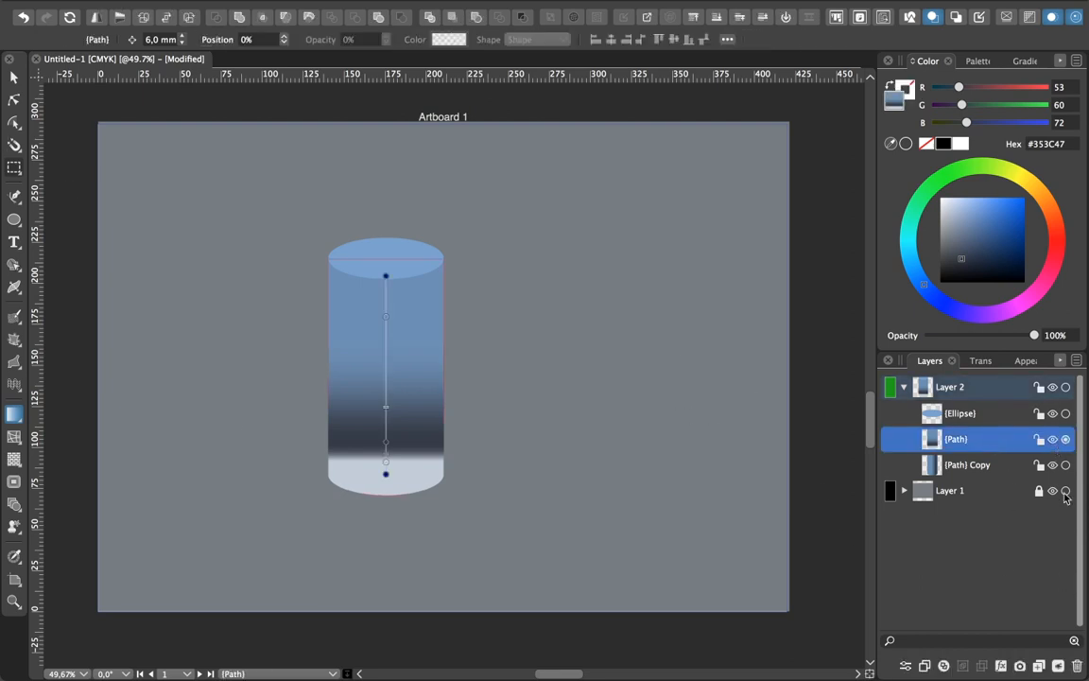
- Set the blend mode of the front body path to Multiply
click(981, 360)
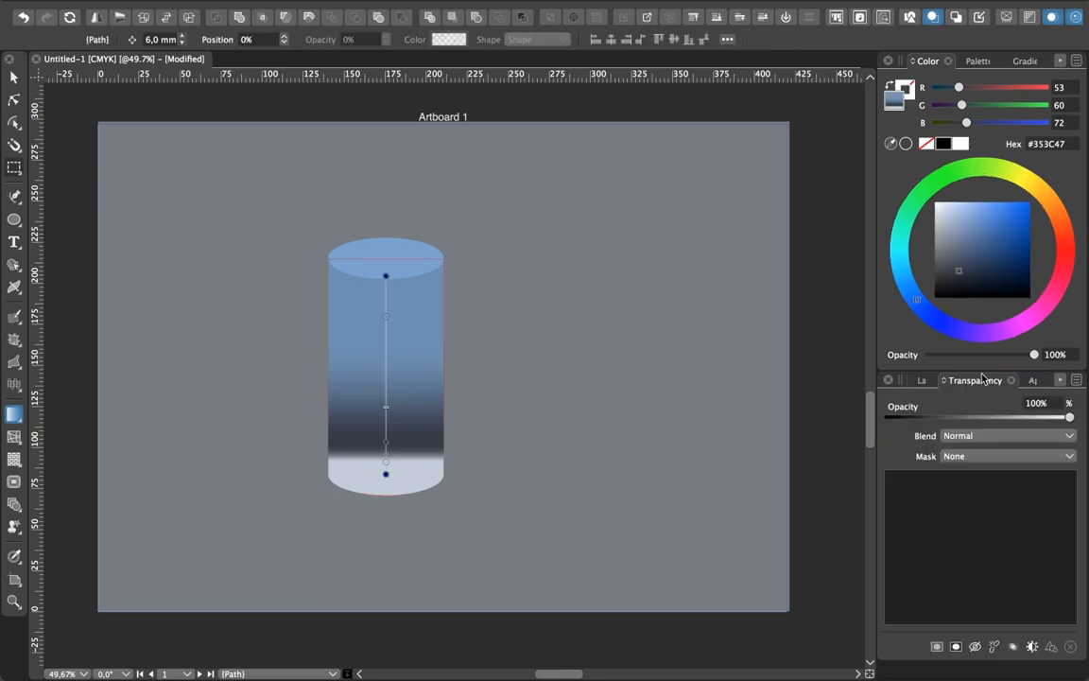
click(978, 438)
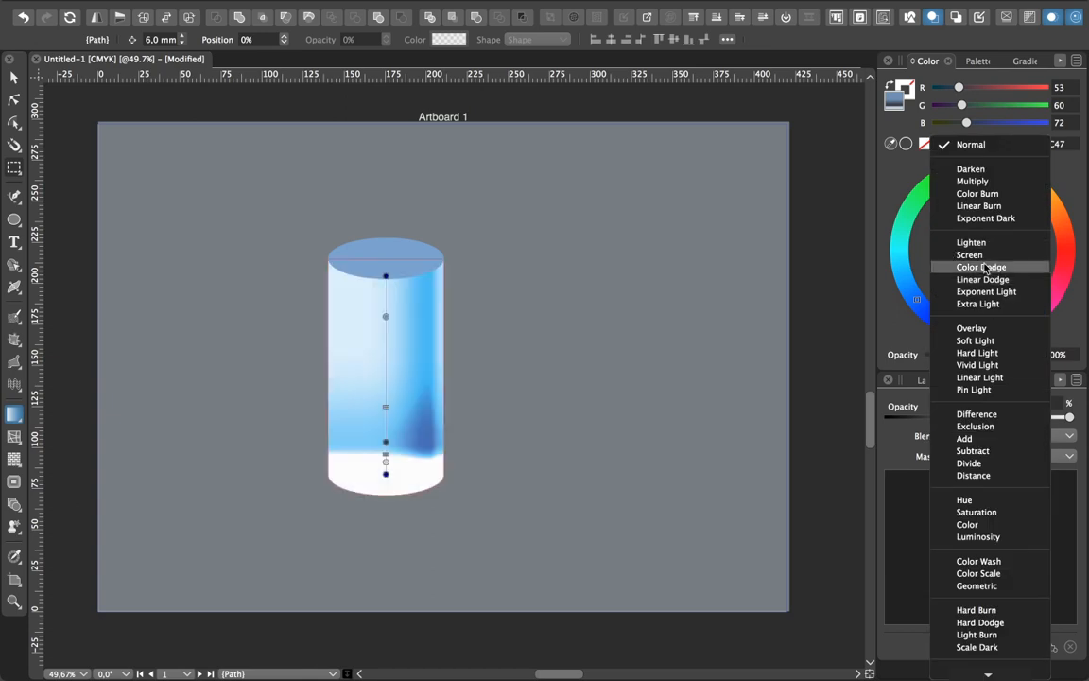
click(972, 181)
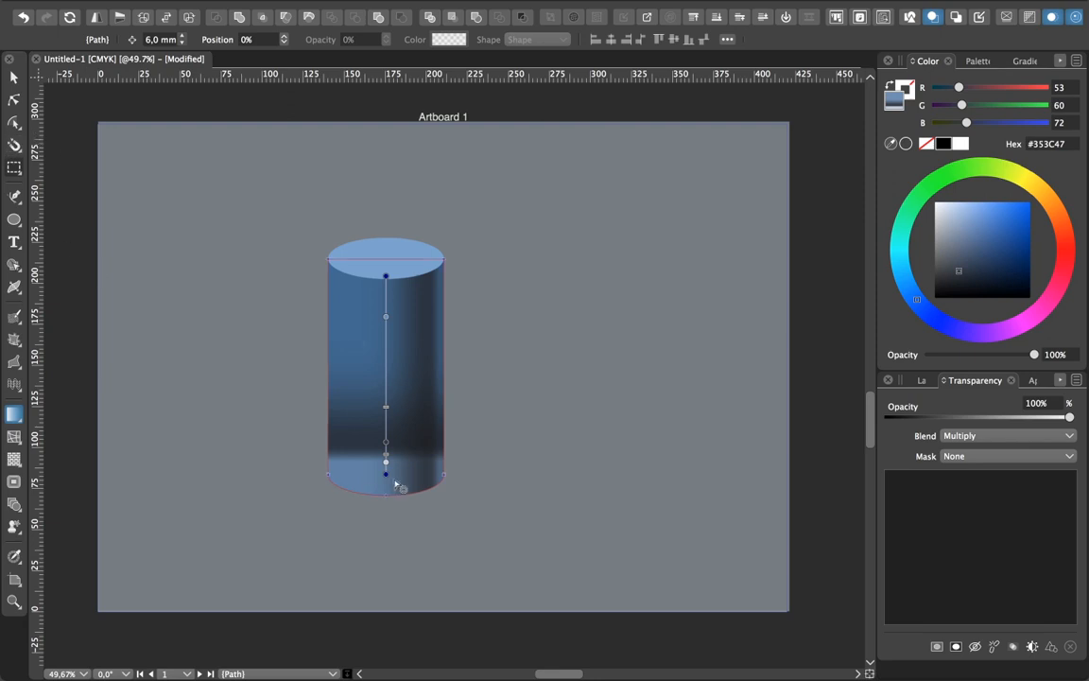
- Stretch the vertical gradient just past the cylinder's base and make its dark stop the end stop, removing the pale one
drag(385, 474, 386, 504)
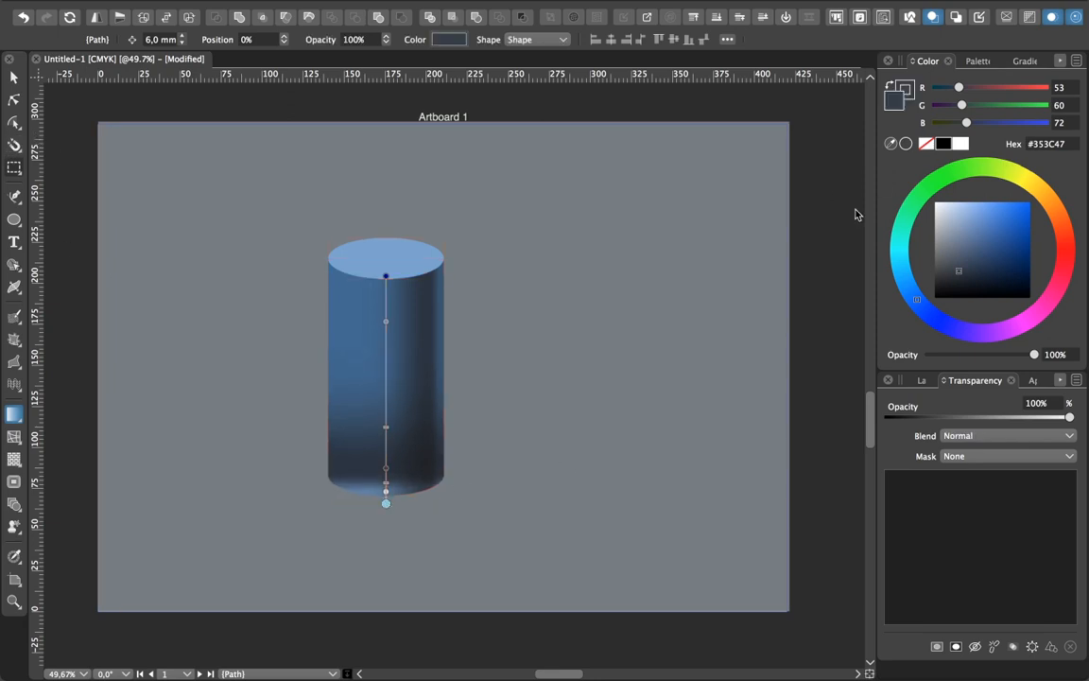
click(1026, 63)
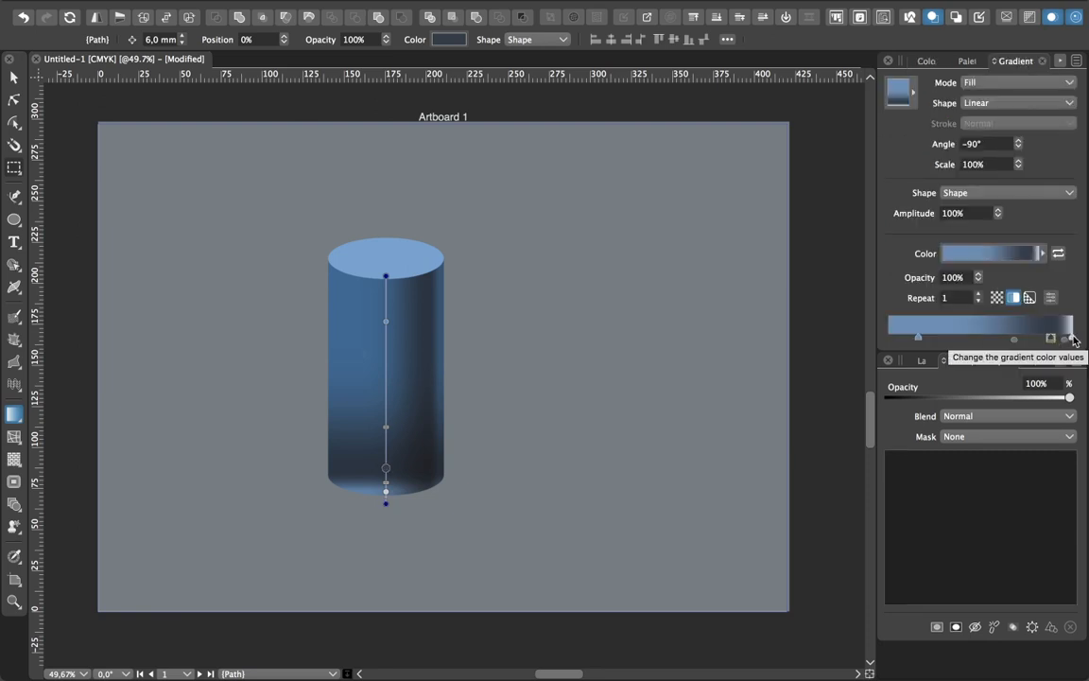
mouse_move(1050, 338)
mouse_down()
mouse_move(1032, 339)
mouse_move(1073, 338)
mouse_up()
click(14, 76)
click(656, 452)
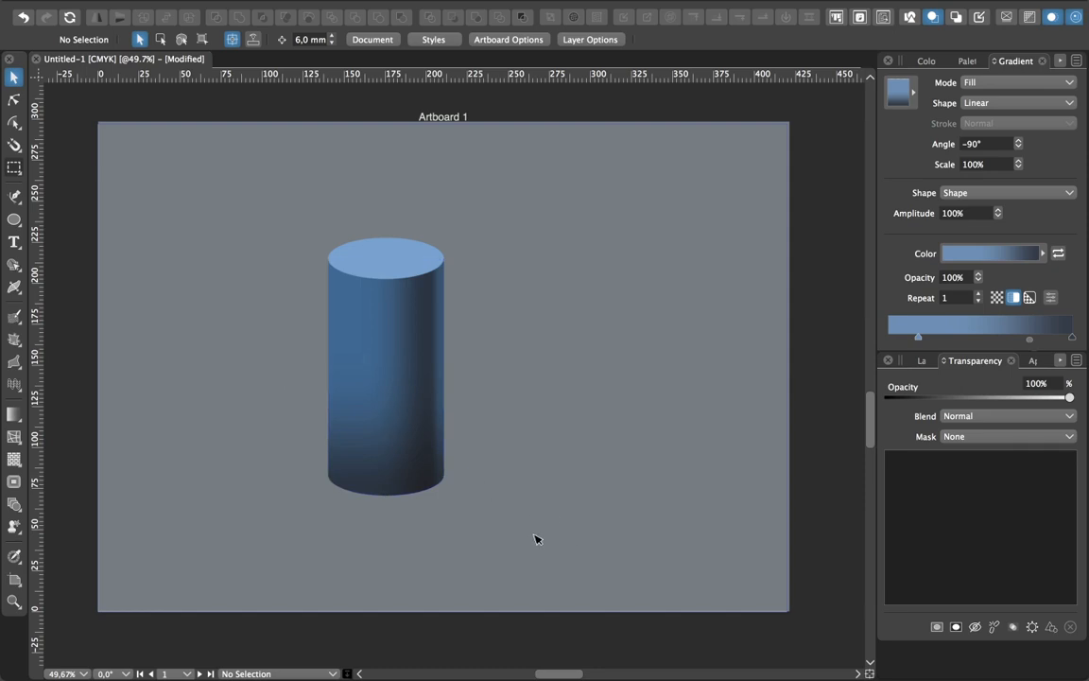
- Examine the cylinder's shapes in outline view, then return to the normal display
key(super+y)
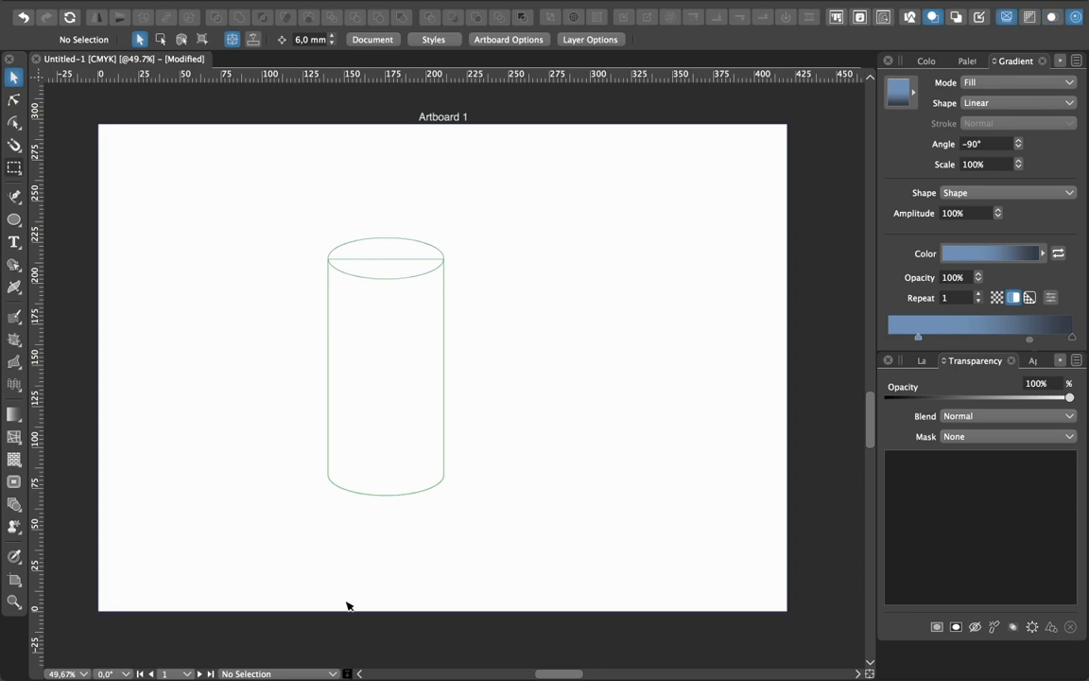
key(super+o)
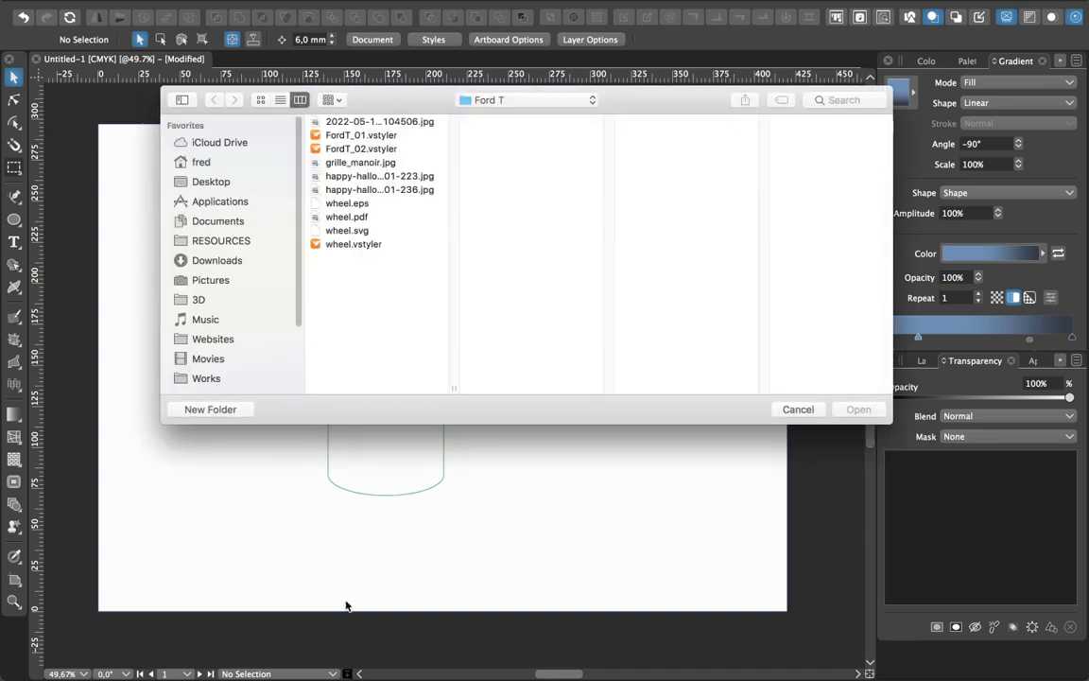
click(797, 410)
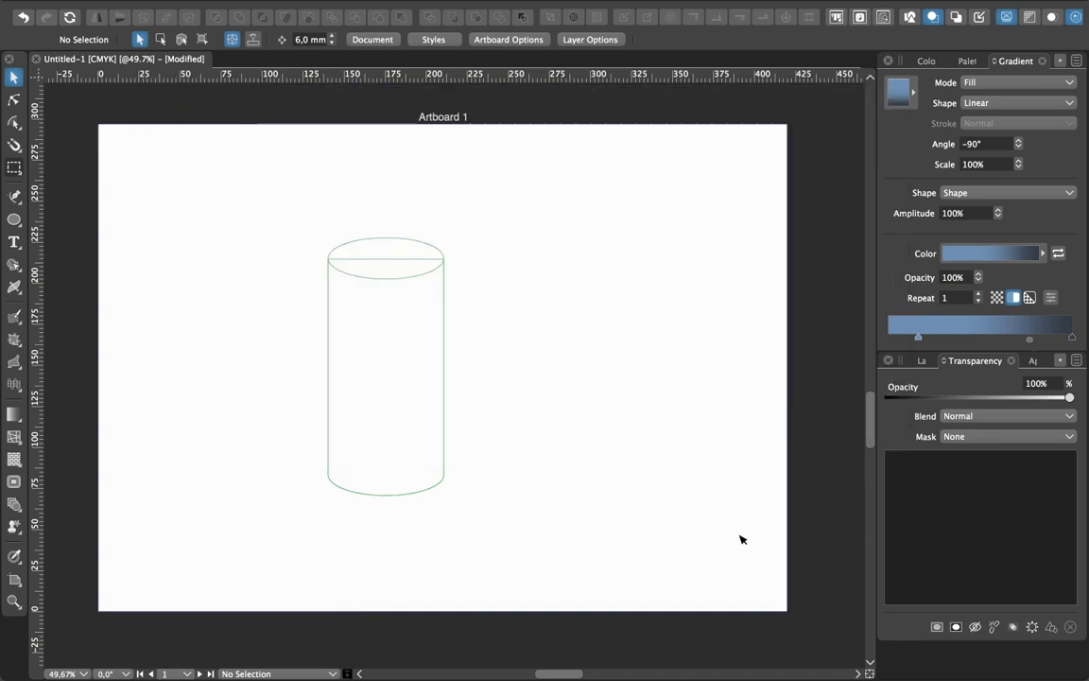
key(super+y)
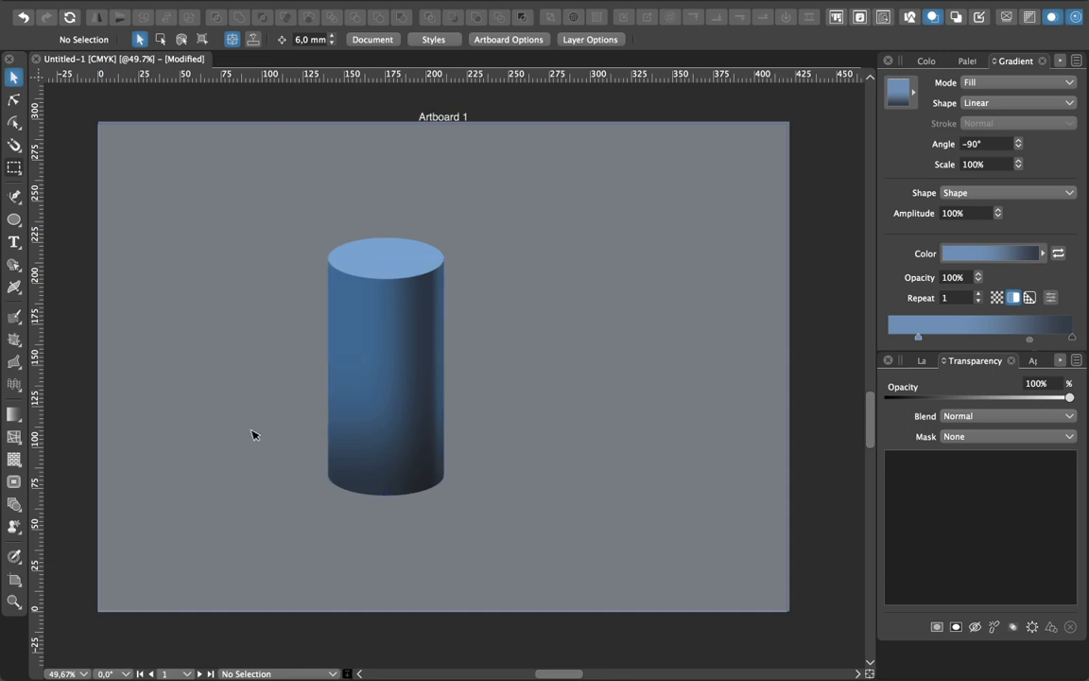
- Draw a straight vertical line along the left side of the cylinder body, from below the ellipse to near the base
click(16, 197)
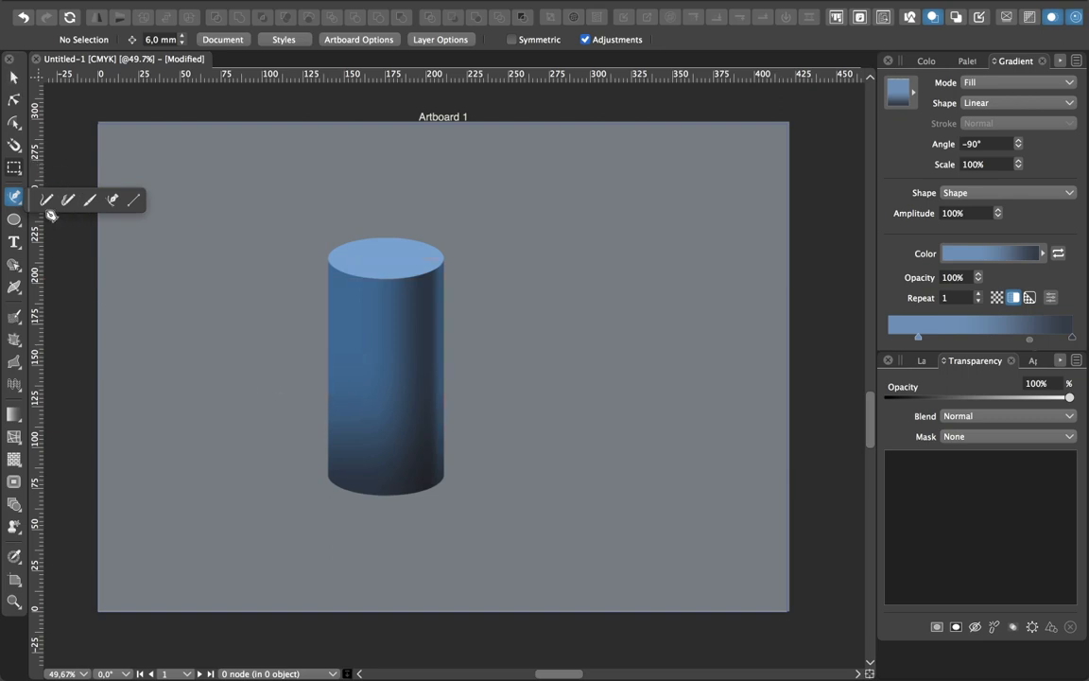
click(344, 284)
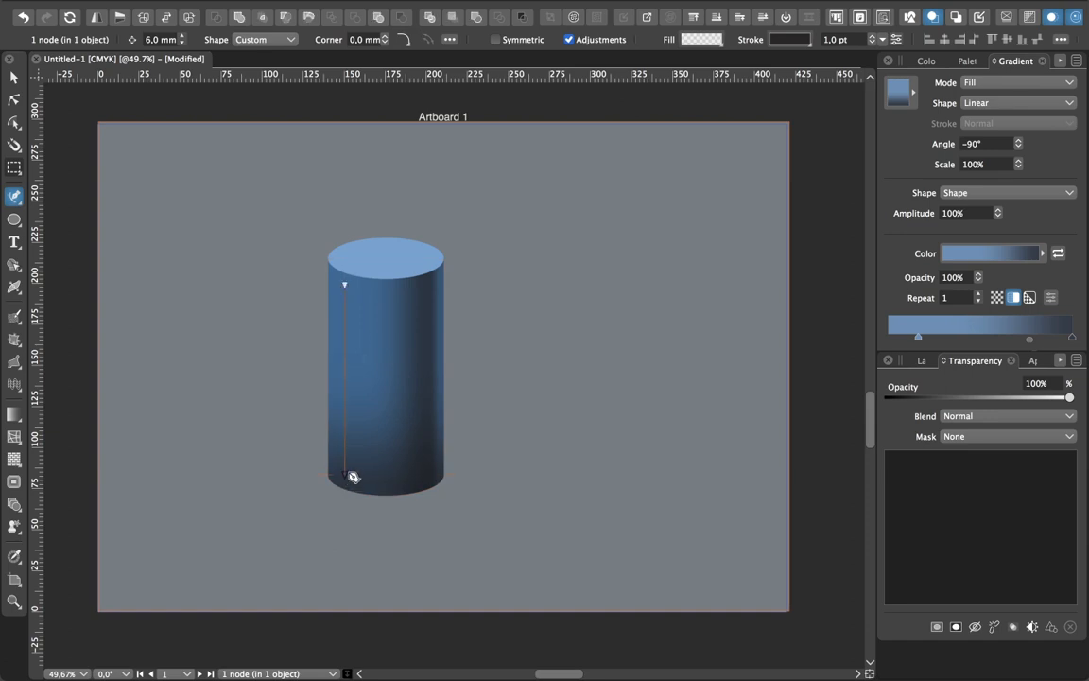
click(344, 474)
click(14, 77)
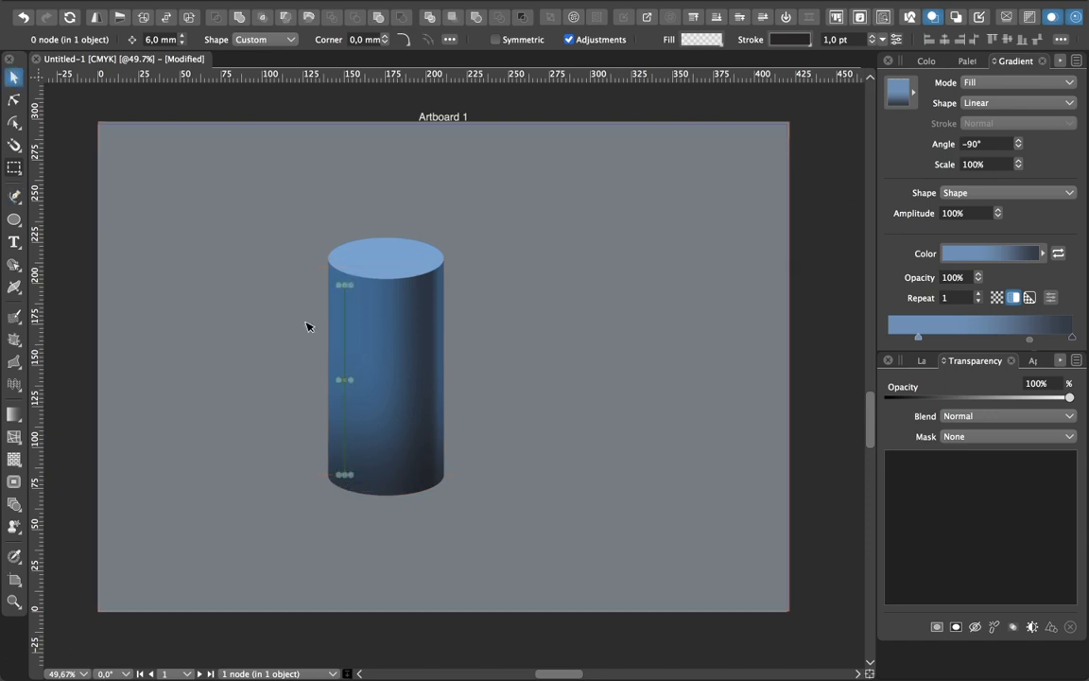
- Color the vertical line's stroke pale pink, C 1, M 15, Y 3, K 0
click(925, 62)
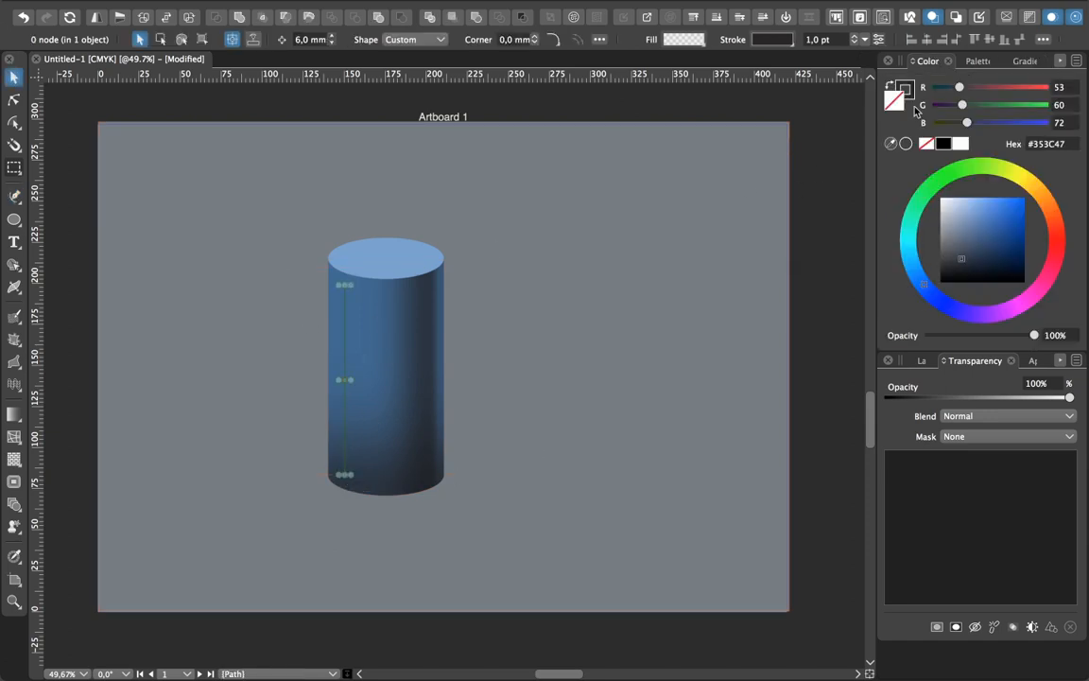
click(911, 95)
click(954, 221)
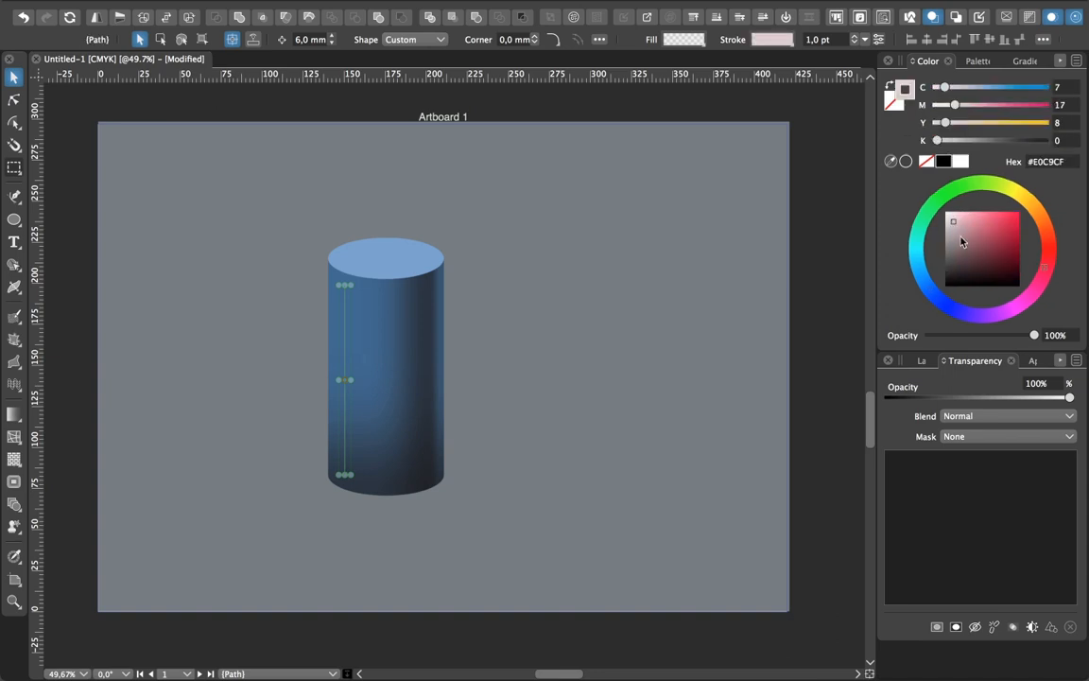
click(955, 216)
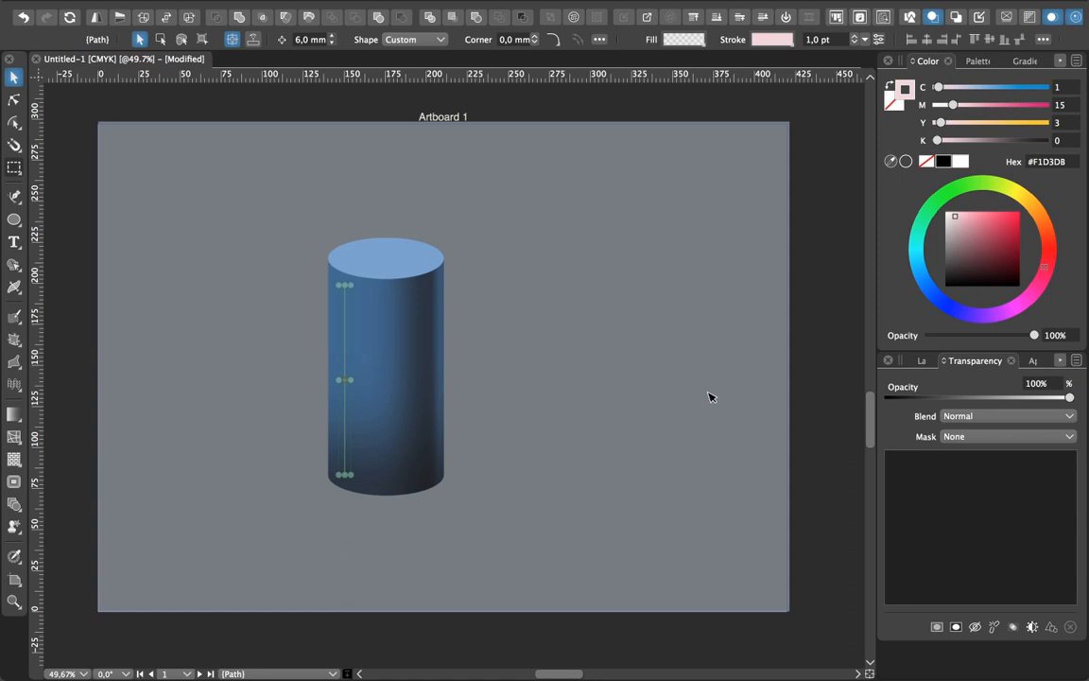
- Set the vertical line's stroke width to 12 pt
key(super+F10)
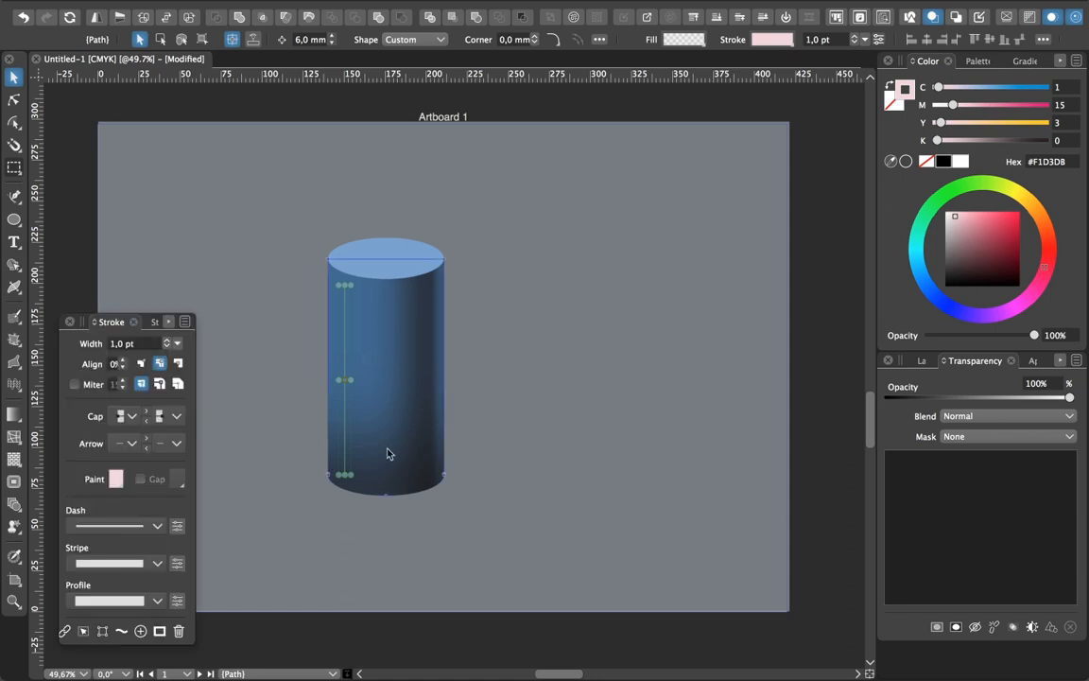
click(177, 343)
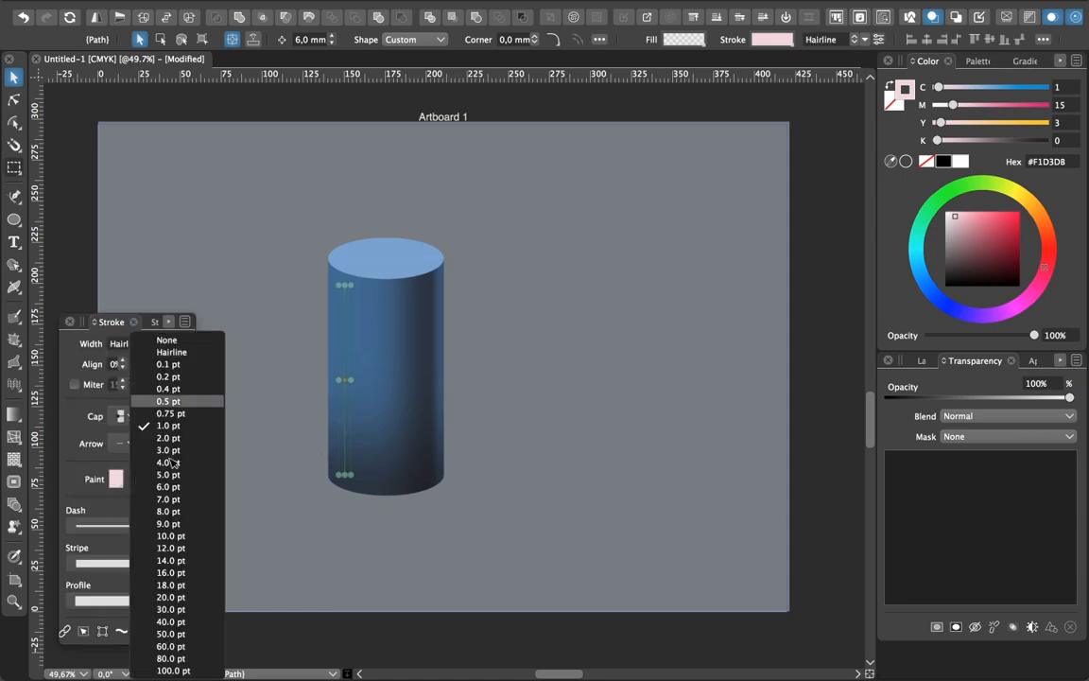
click(171, 549)
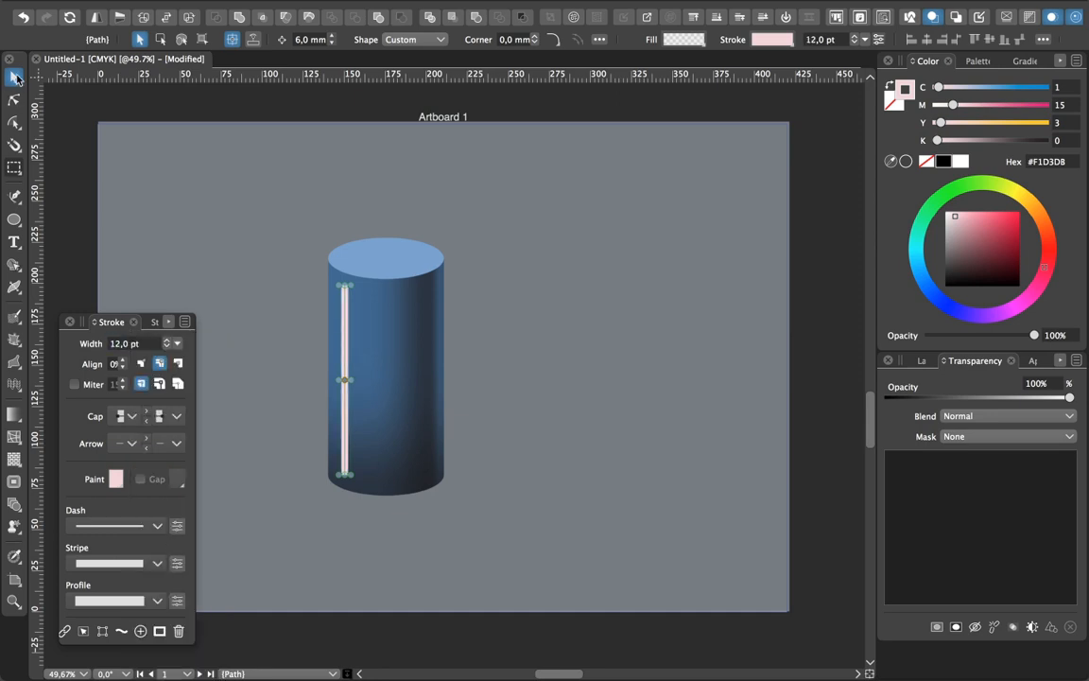
- Apply a Gaussian Blur of about 2.4 mm to the pale pink vertical line on the cylinder body
click(227, 156)
click(350, 371)
click(917, 362)
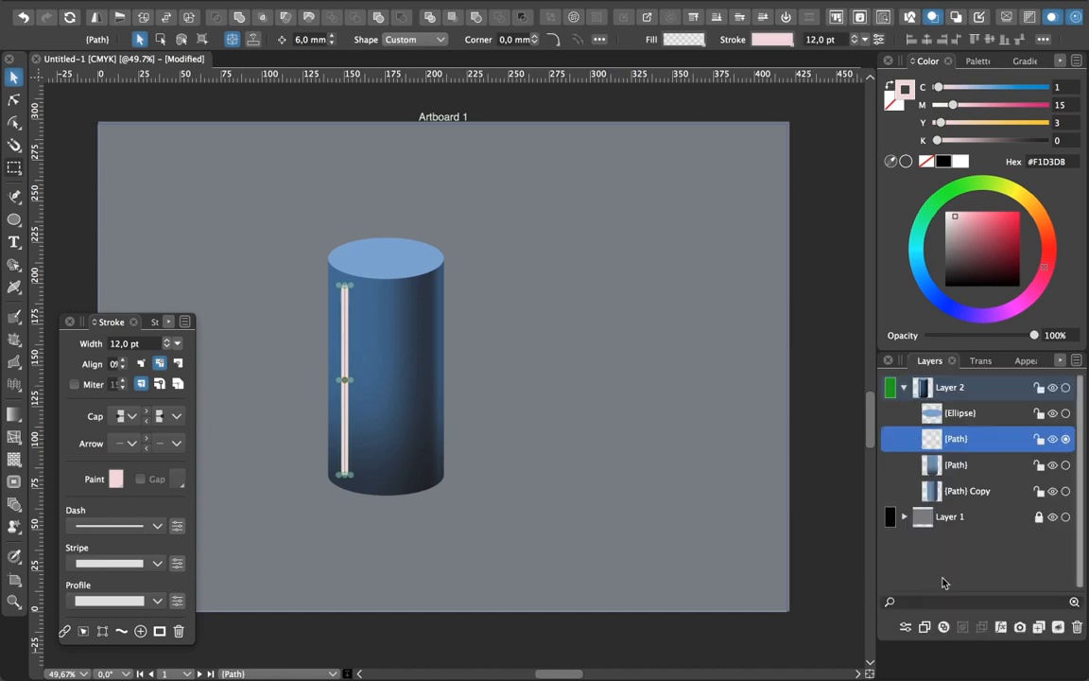
click(1022, 630)
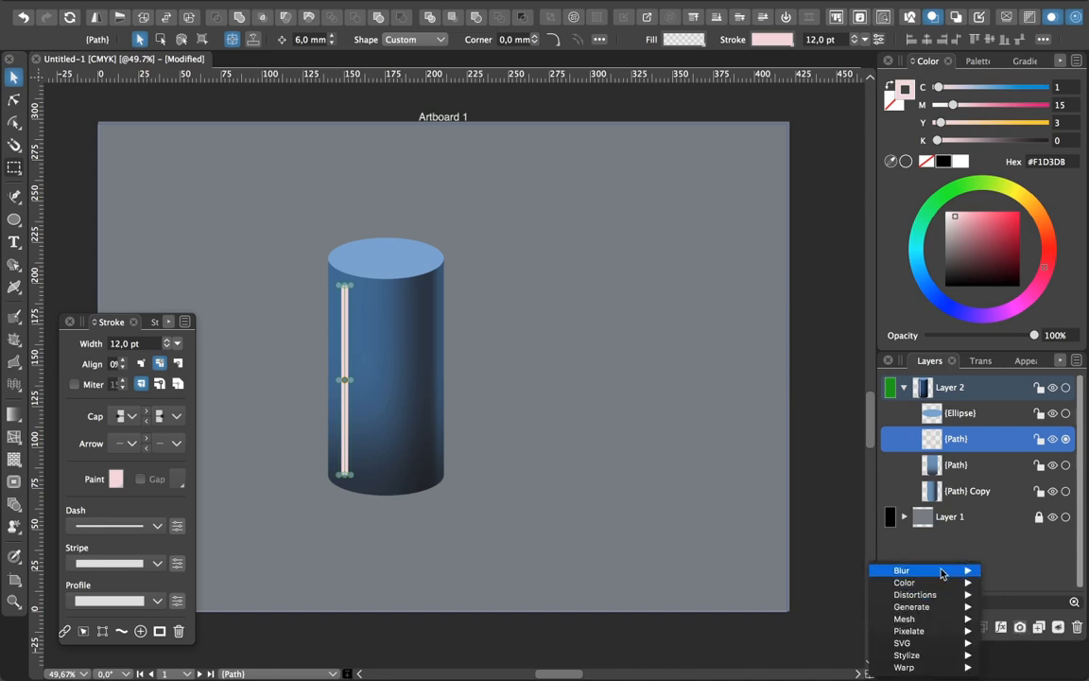
mouse_move(955, 571)
click(1032, 606)
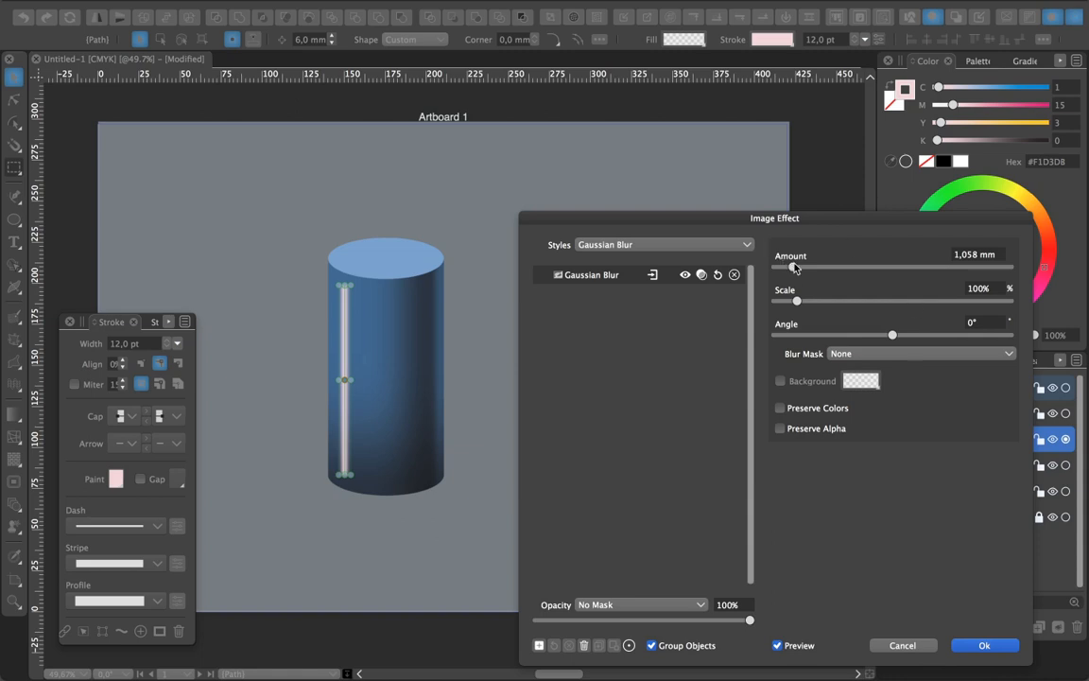
drag(794, 268, 805, 269)
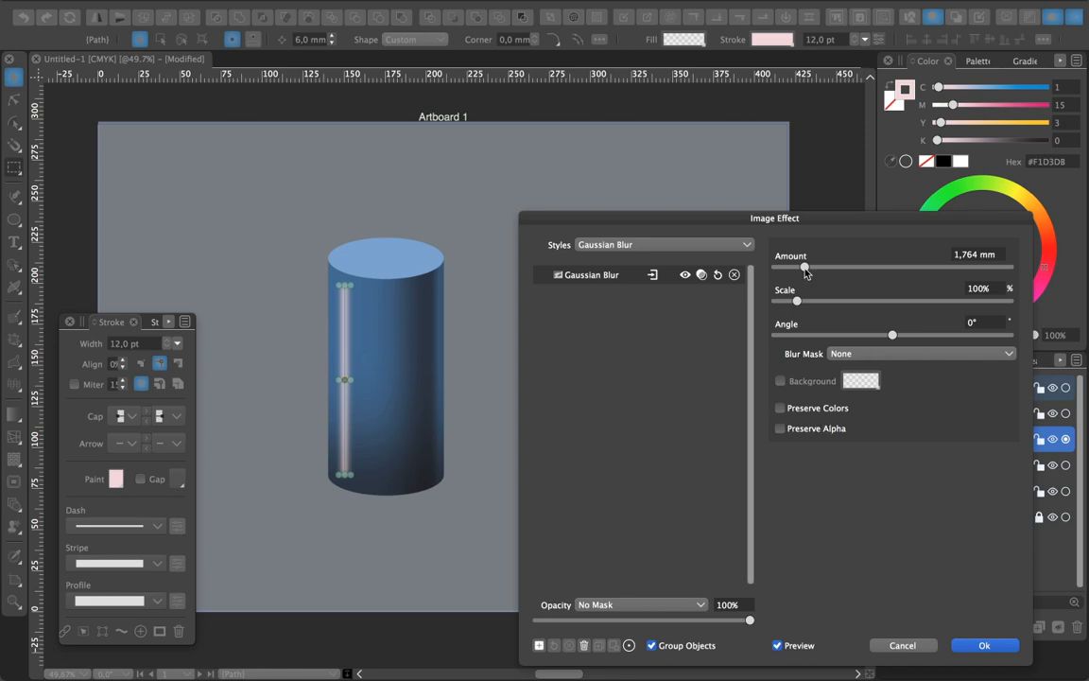
drag(805, 270, 818, 271)
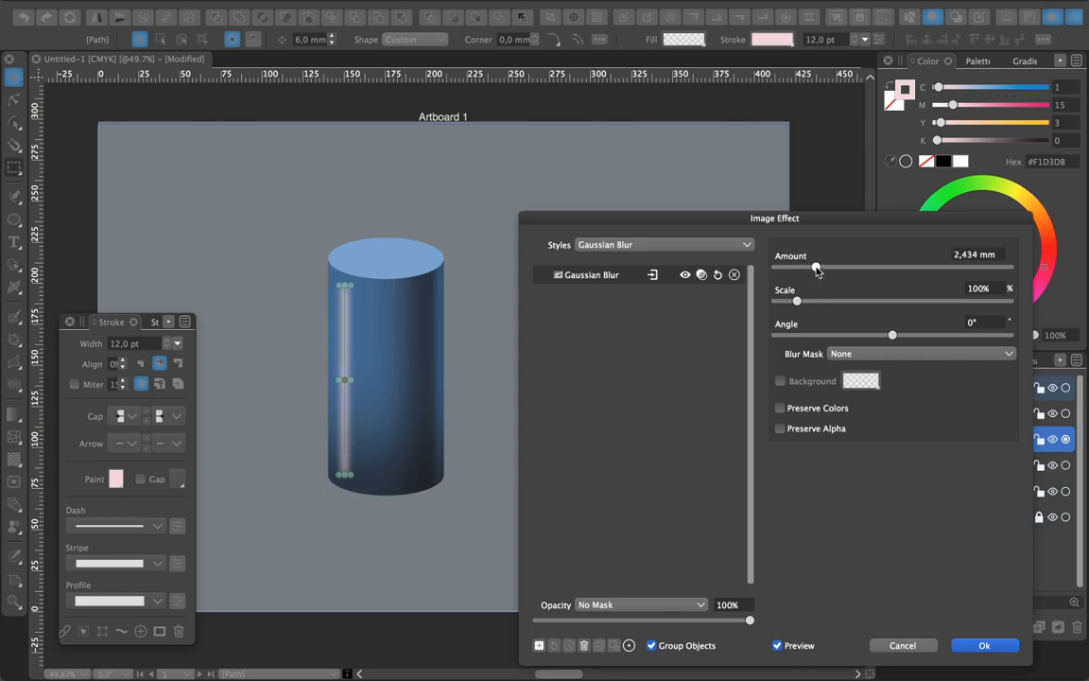
click(974, 645)
click(484, 522)
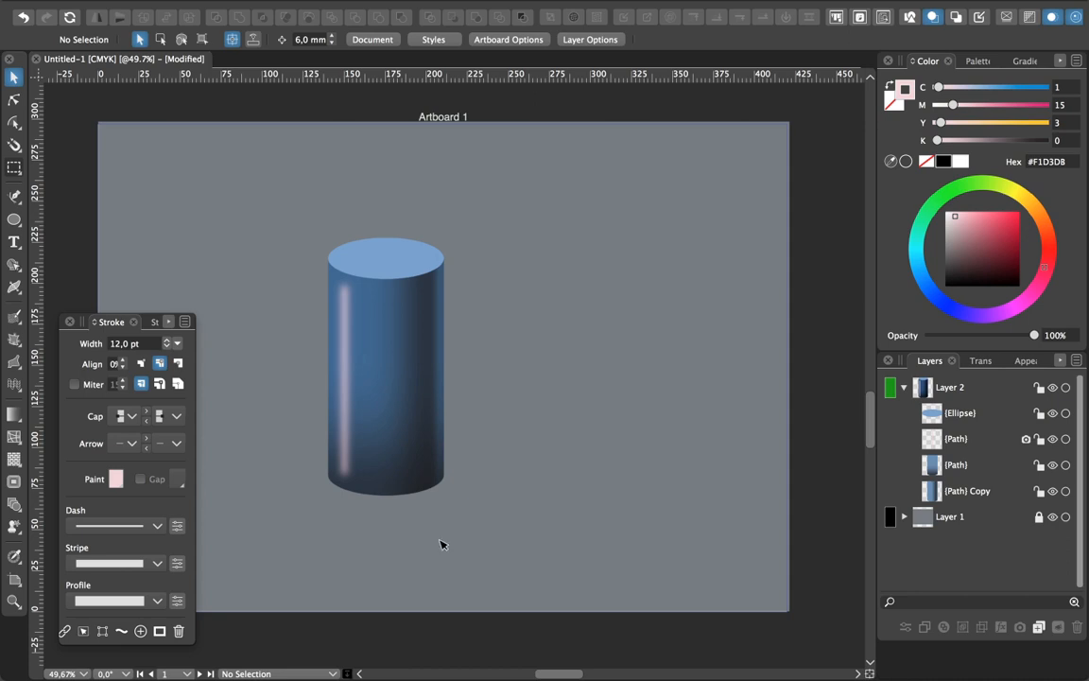
- Give the blurred line a stroke width profile that is widest in the middle and tapers to both ends
click(347, 402)
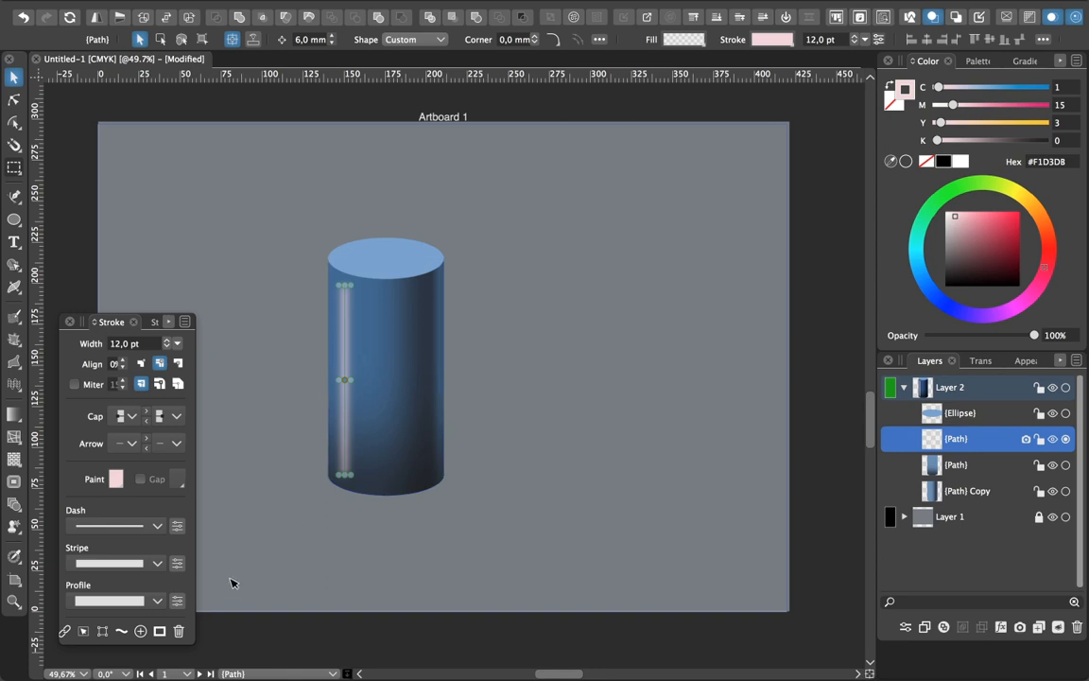
click(157, 600)
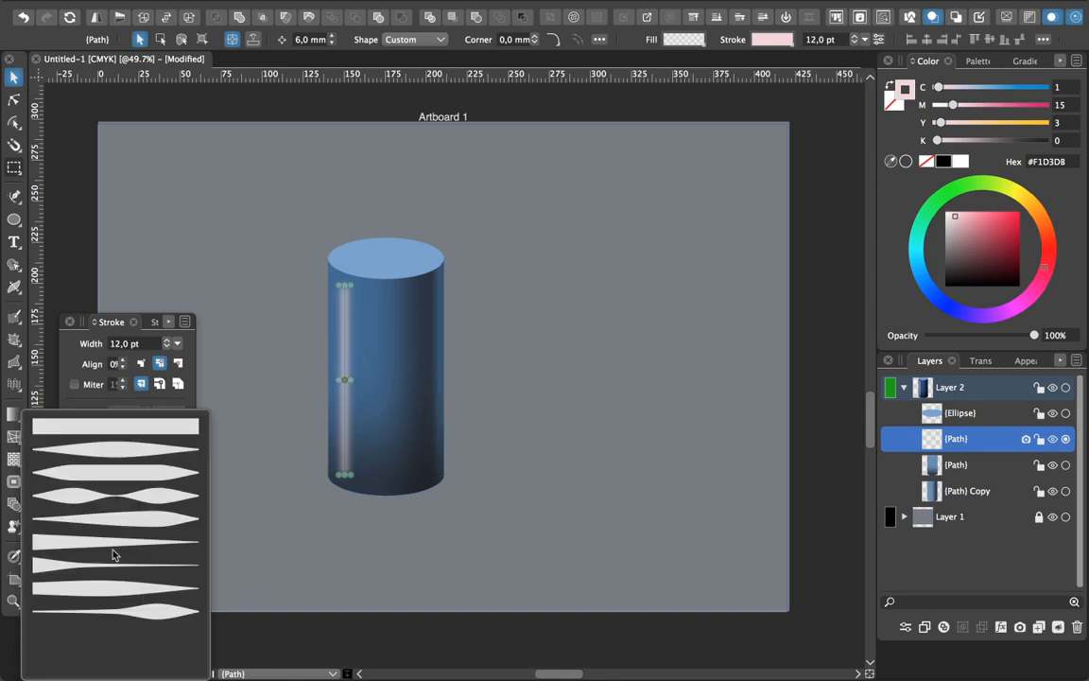
click(106, 448)
click(346, 521)
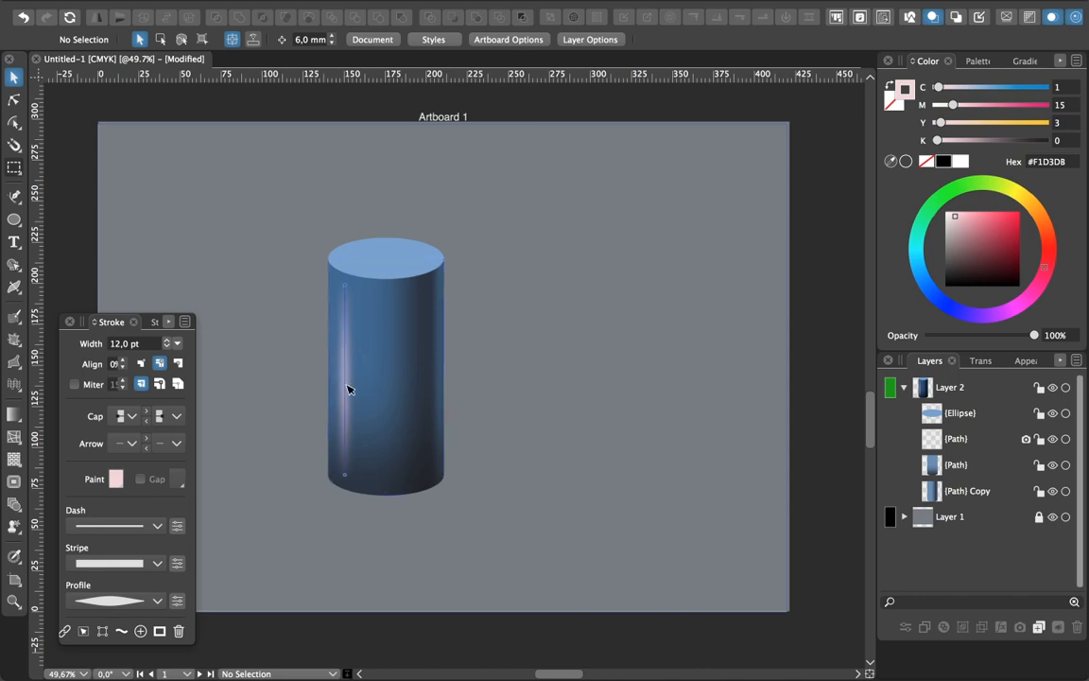
- Bend the blurred line into an arc that bulges toward the cylinder's left side
mouse_move(347, 387)
mouse_down()
mouse_move(389, 387)
mouse_move(354, 381)
mouse_up()
click(14, 99)
click(555, 452)
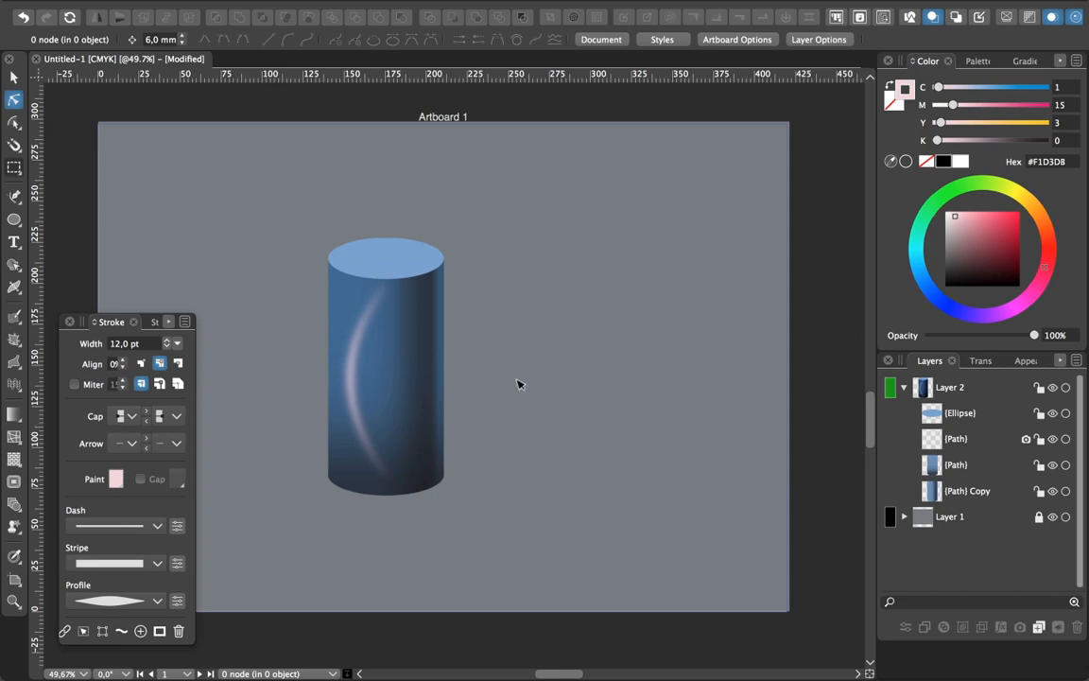
- Delete the curved highlight line from the cylinder body
click(14, 79)
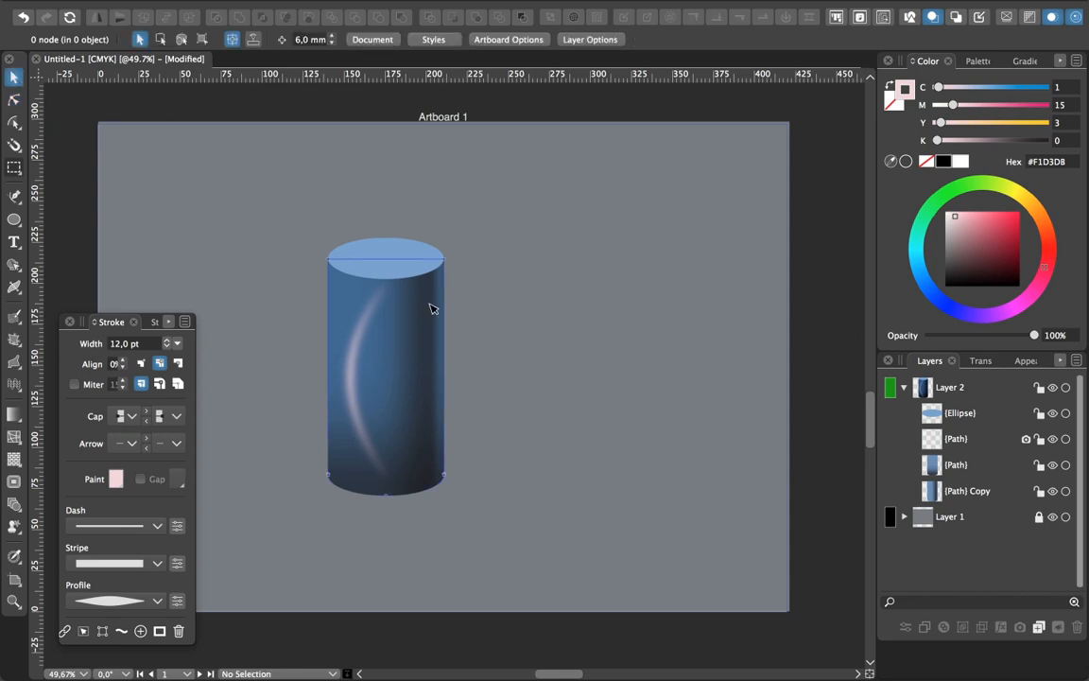
click(413, 248)
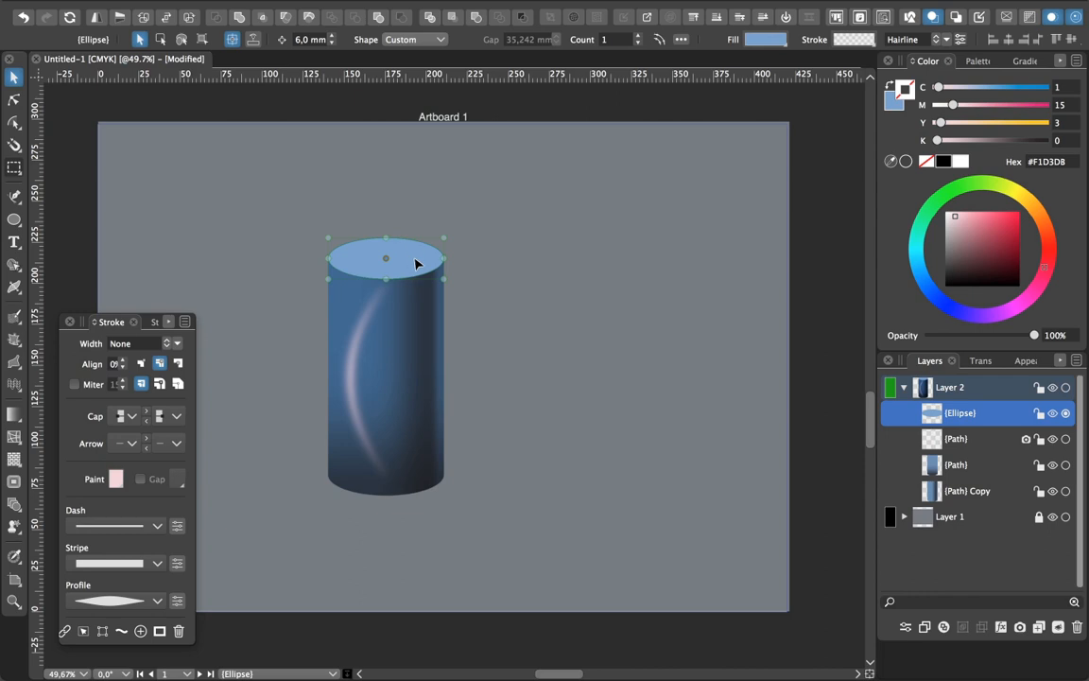
click(511, 473)
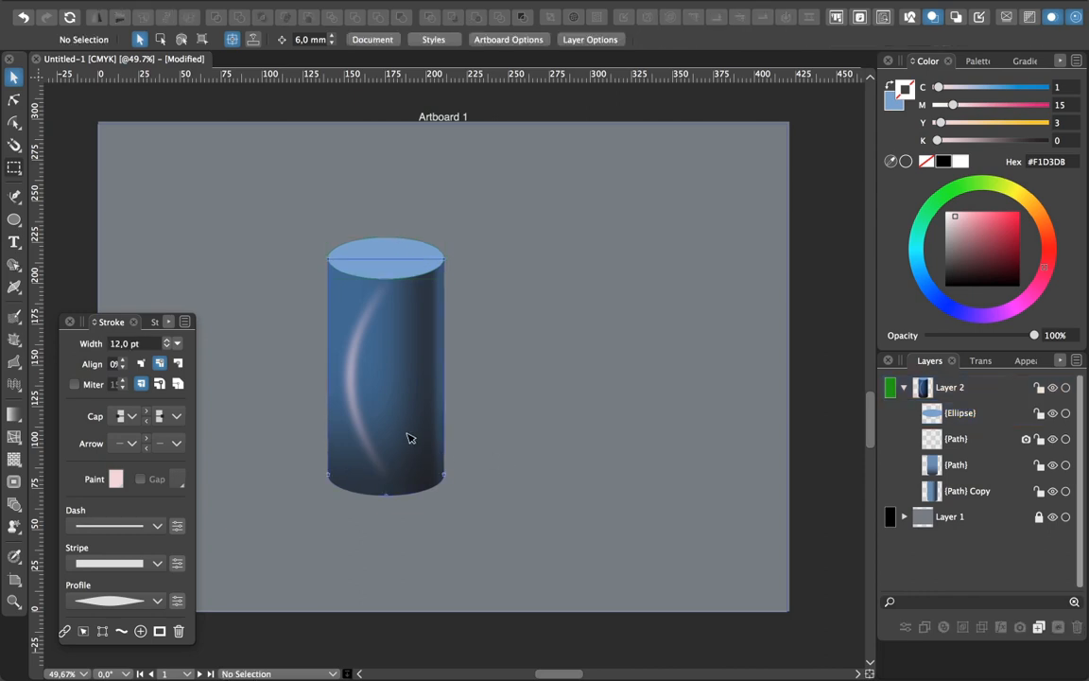
drag(357, 405, 377, 419)
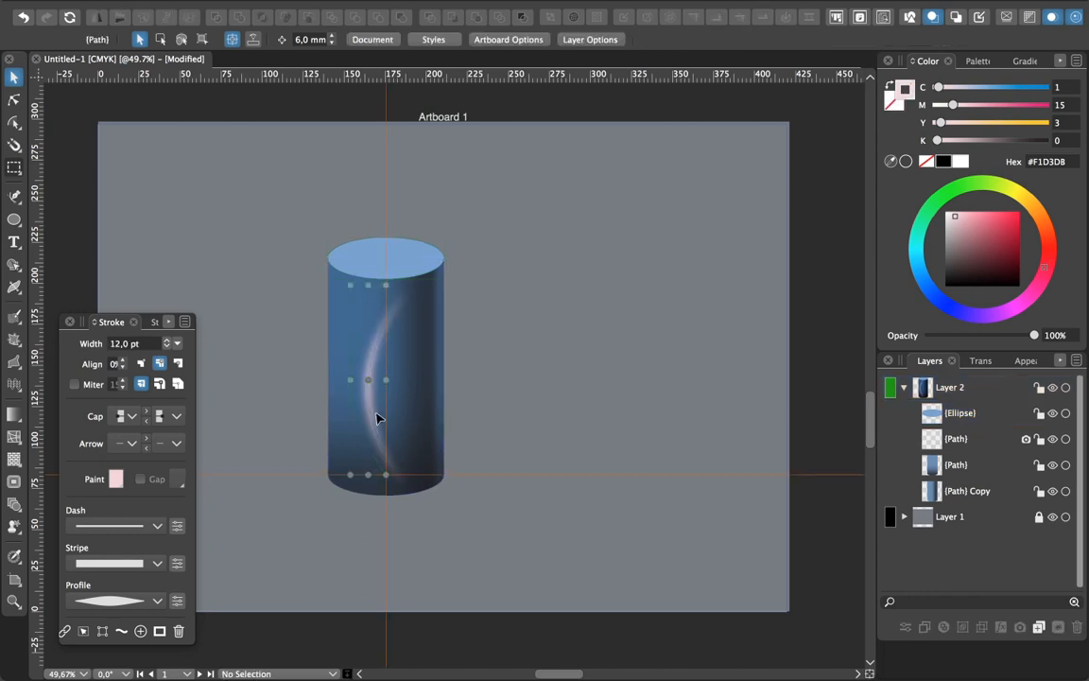
key(Delete)
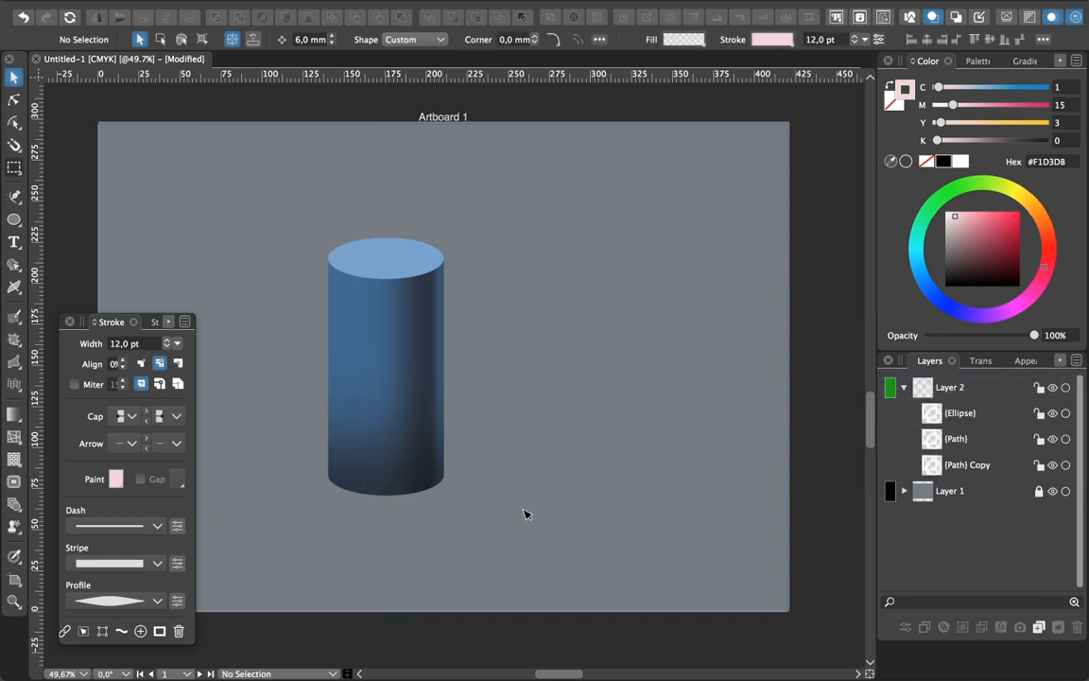
- Draw a small ellipse with the pale pink as fill and no stroke, overlapping the left front rim of the cylinder's top
click(14, 217)
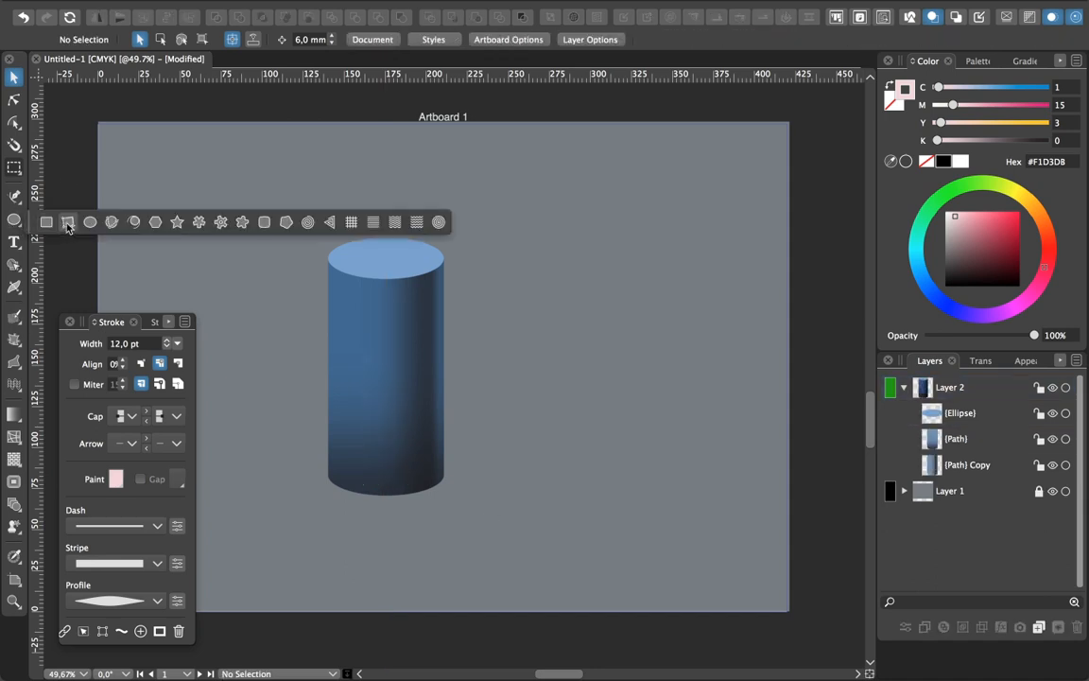
click(90, 223)
drag(367, 271, 407, 294)
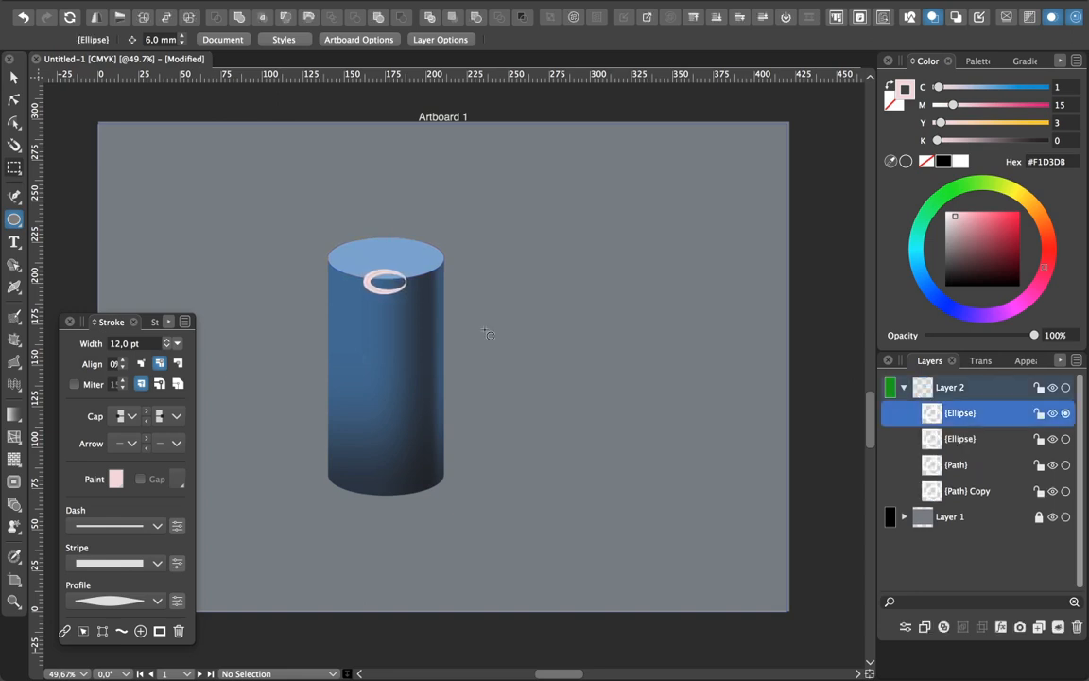
click(889, 88)
key(v)
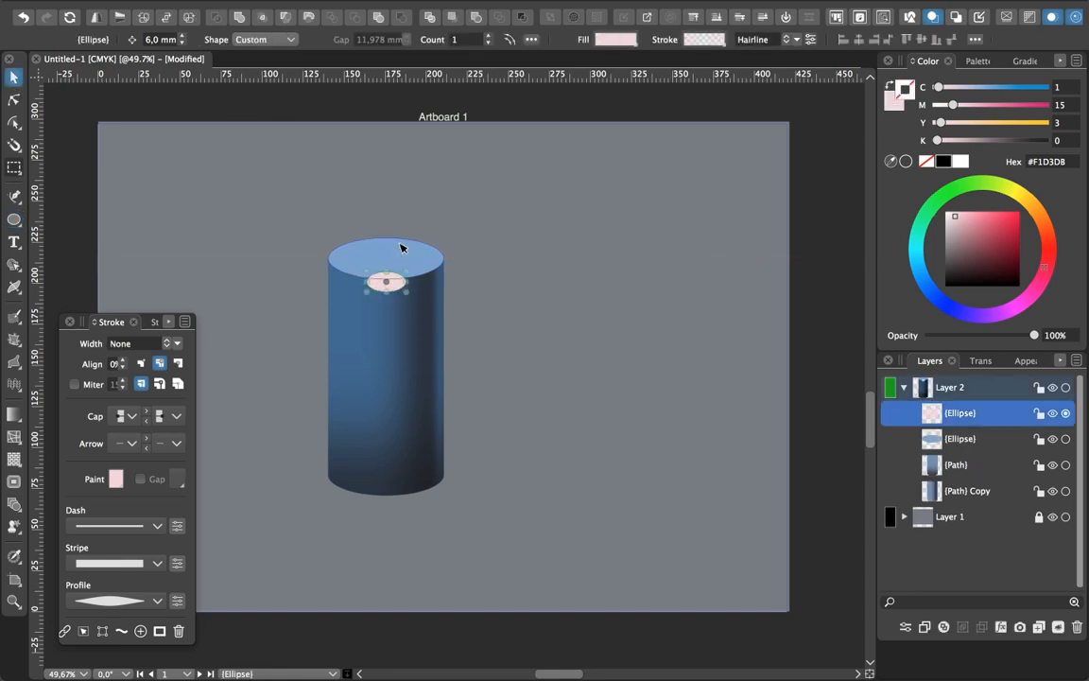
drag(389, 284, 369, 280)
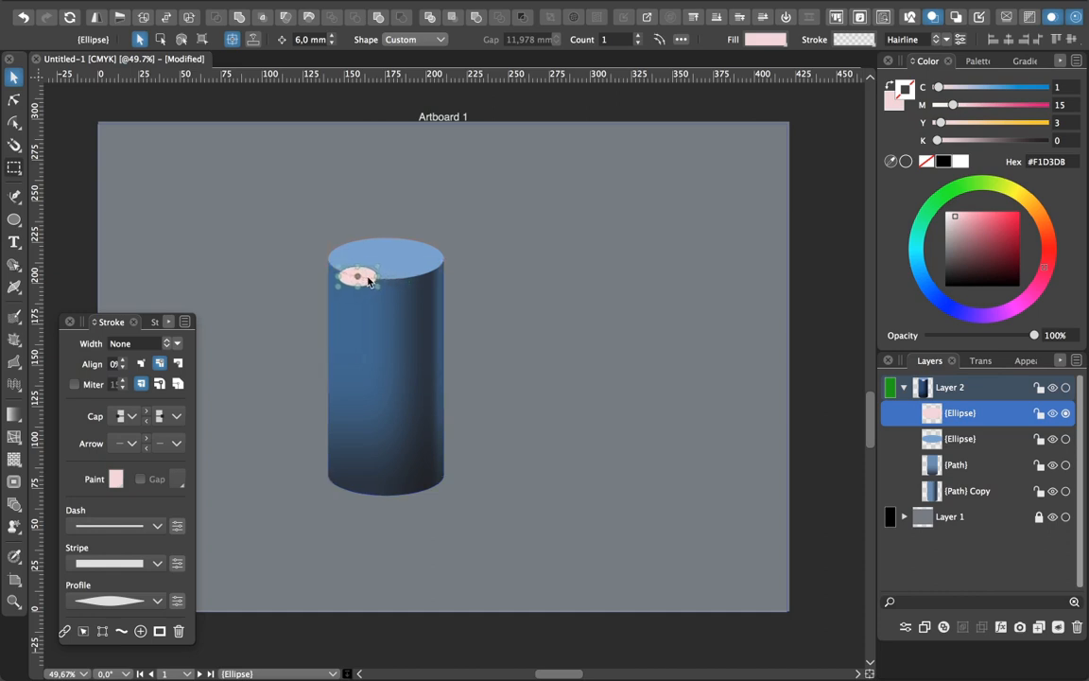
- Apply a Gaussian Blur of about 3.8 mm to the small pale pink ellipse, then deselect it
click(1020, 629)
click(1021, 629)
click(1020, 628)
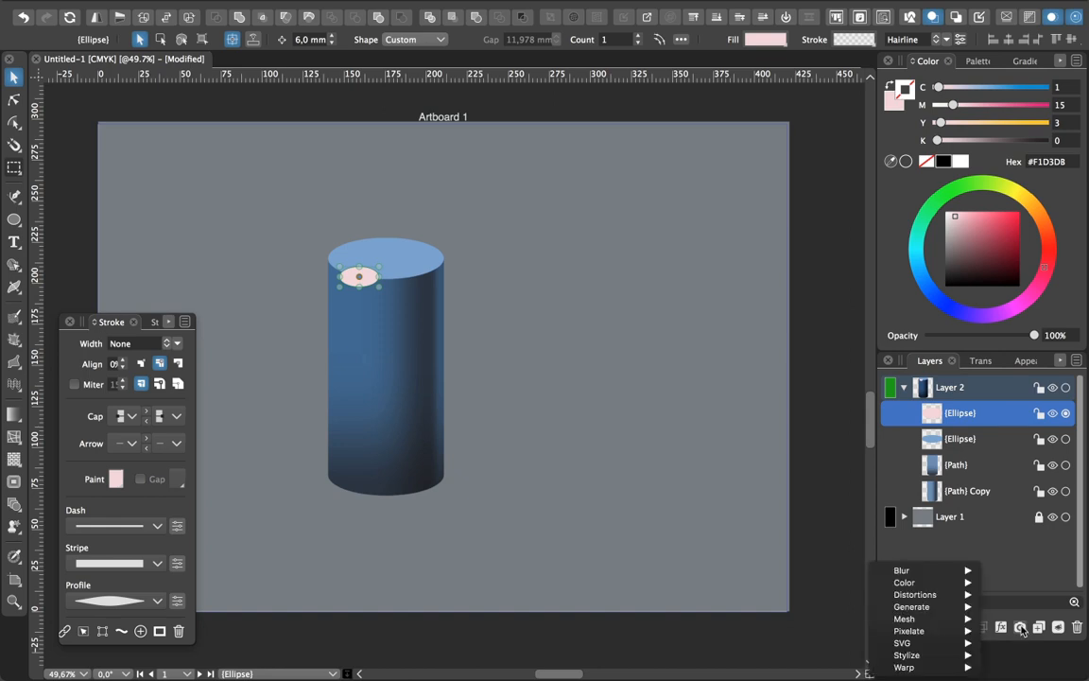
mouse_move(904, 570)
click(1032, 606)
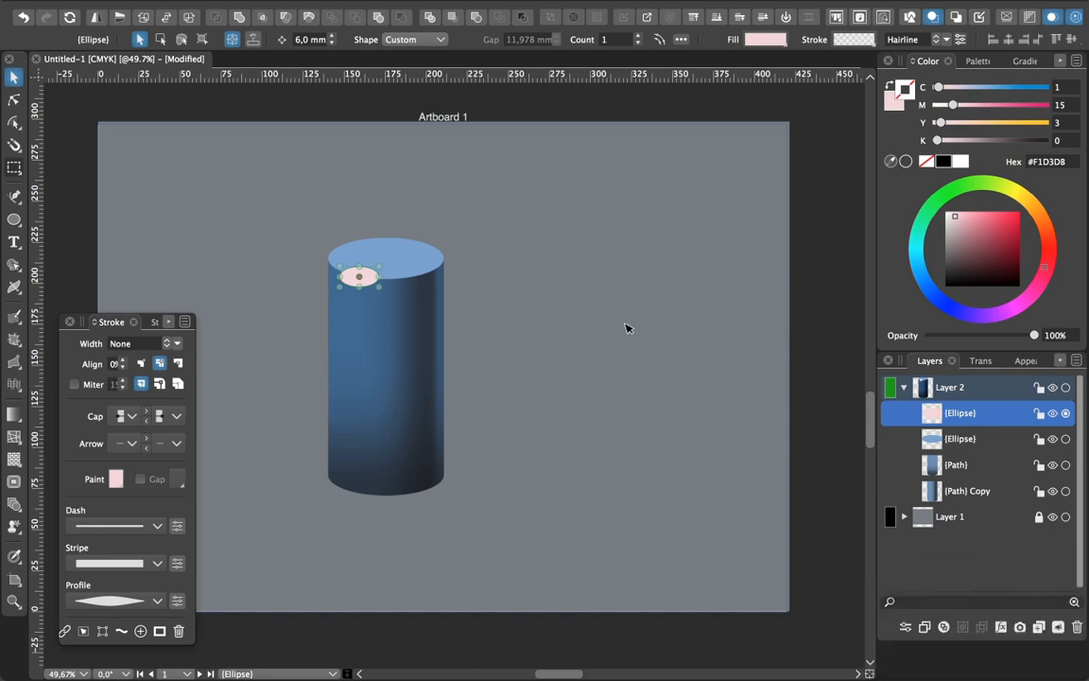
drag(794, 270, 837, 273)
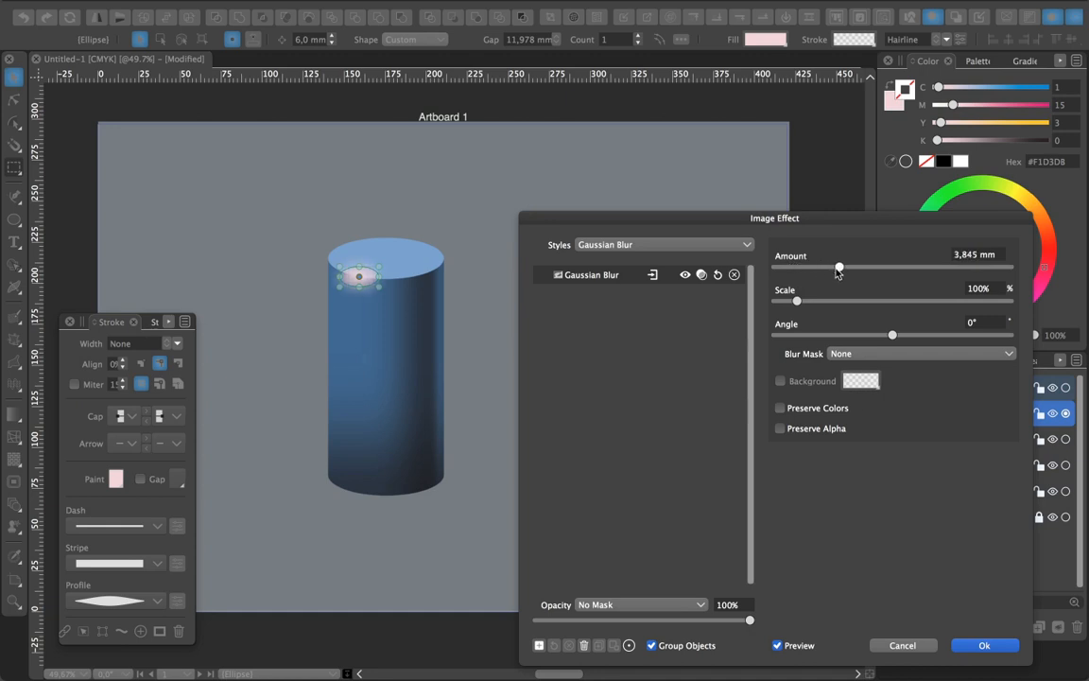
click(989, 647)
click(524, 446)
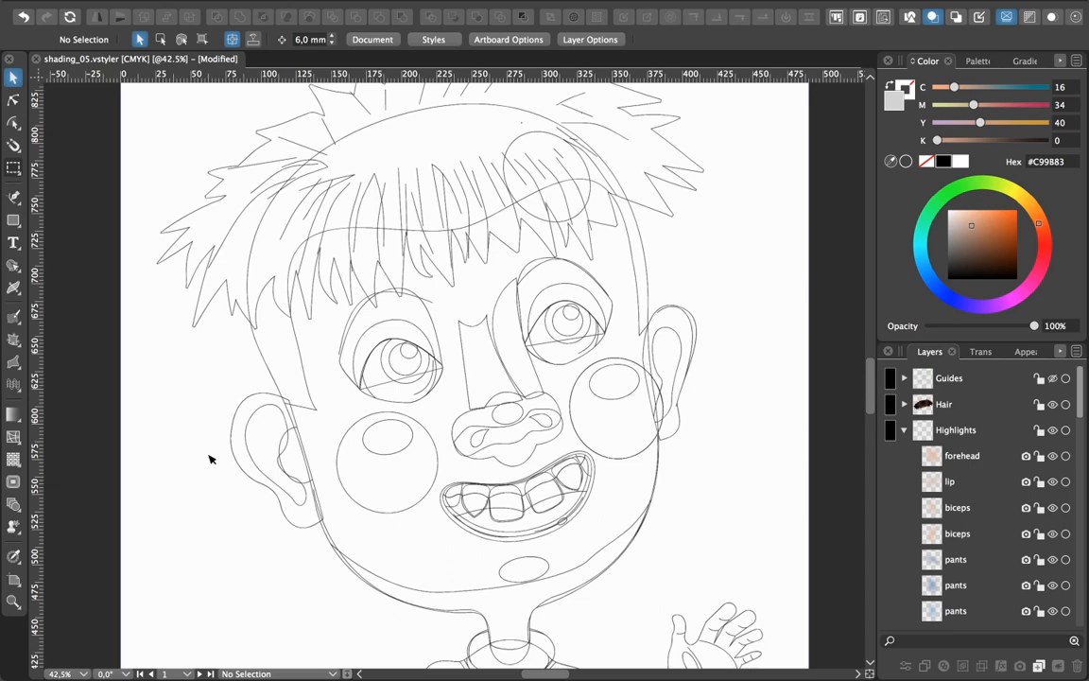
- Return shading_05.vstyler from outline to normal display and examine the gradient fill of the cheek L shape
key(super+y)
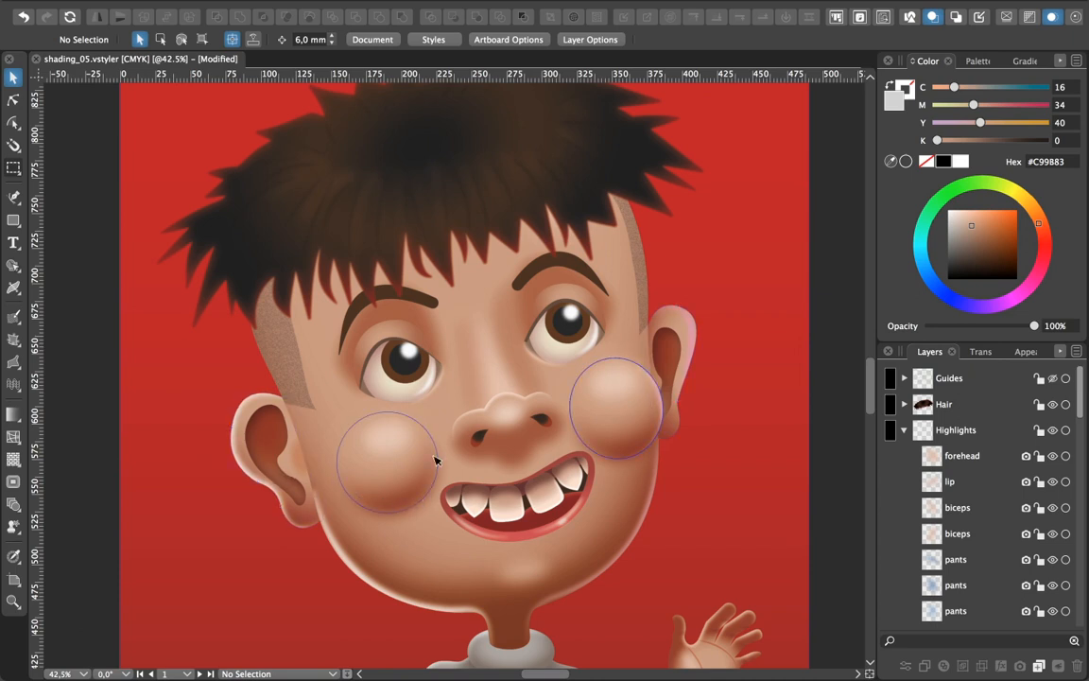
click(399, 501)
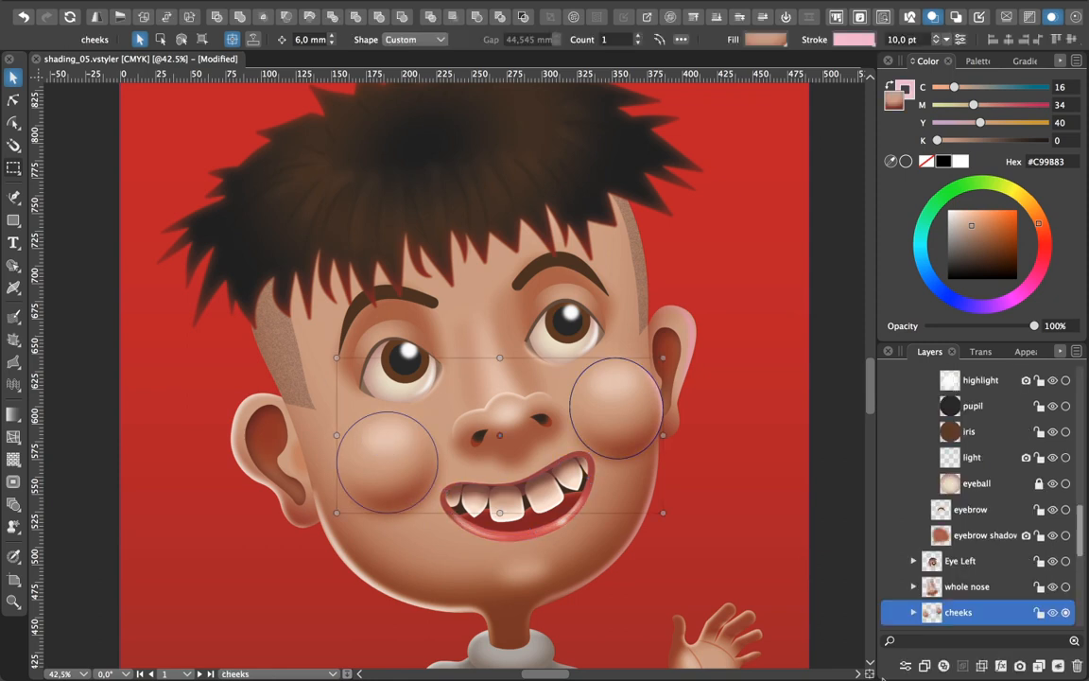
scroll(974, 510, down, 5)
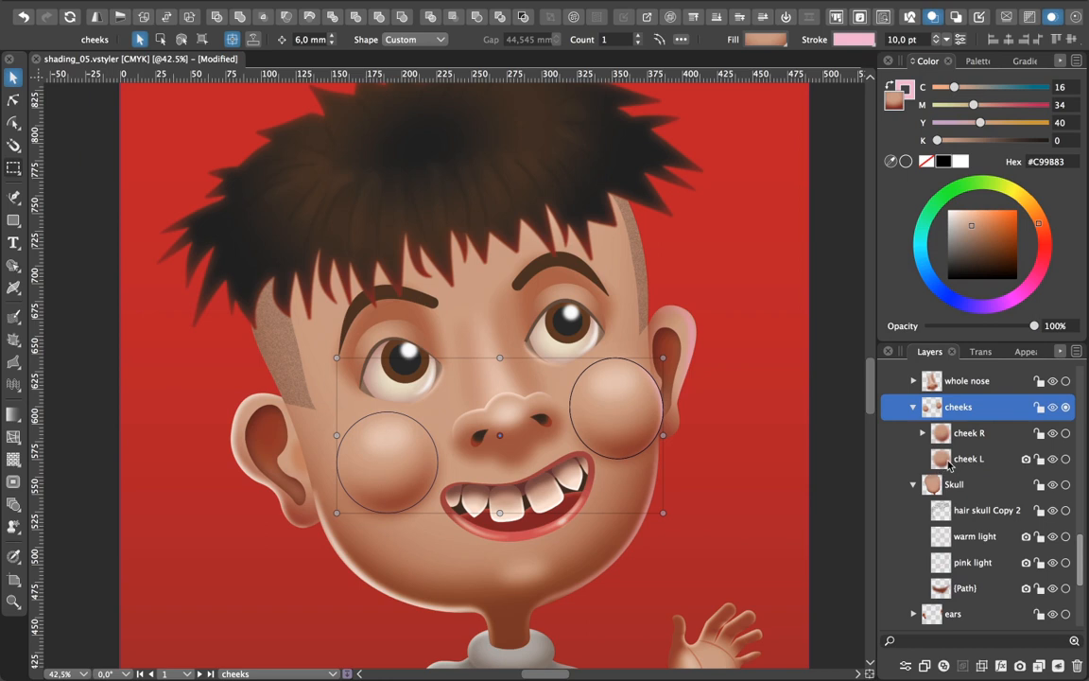
click(952, 461)
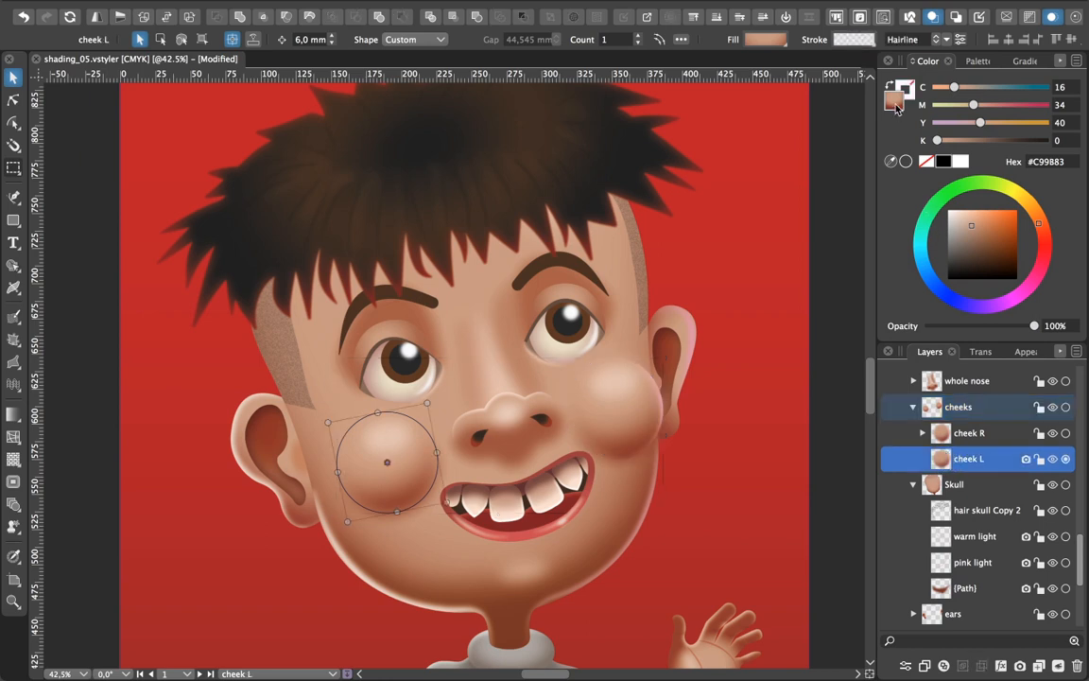
click(1024, 62)
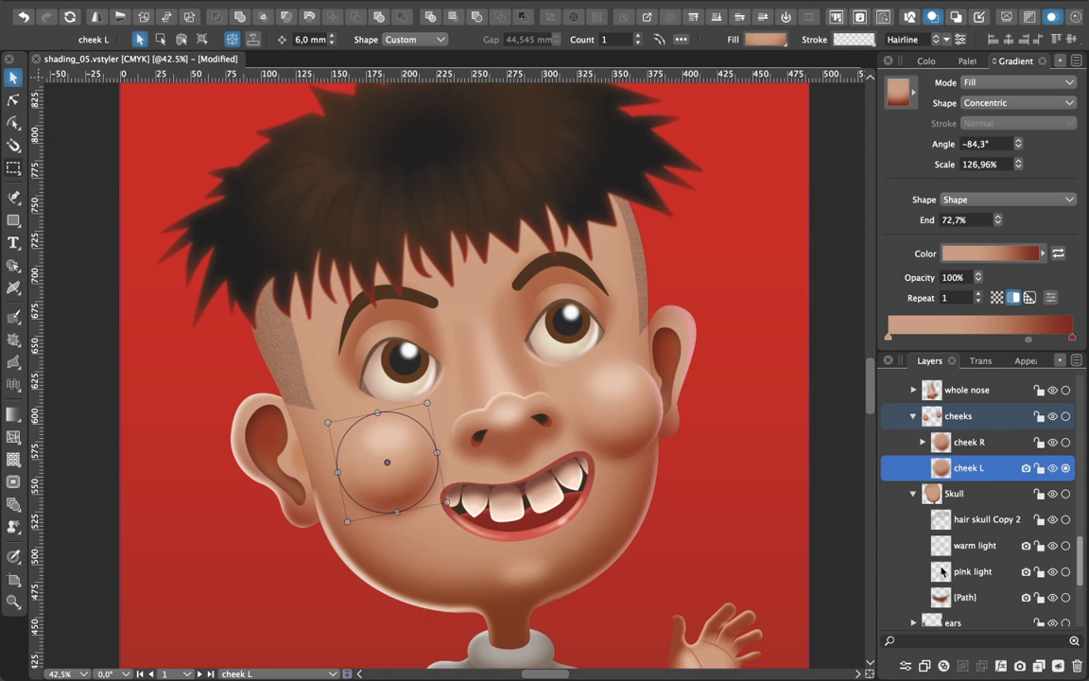
key(Escape)
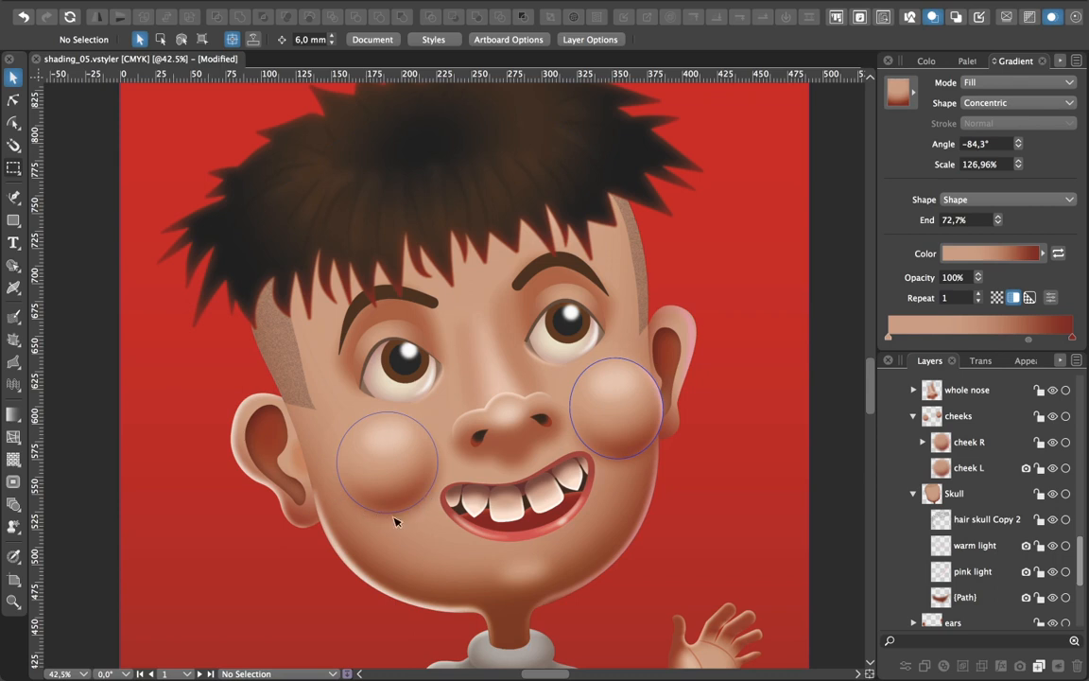
- Review the Gaussian Blur settings of the cheek L shape, then select that cheek on the artwork
click(1027, 469)
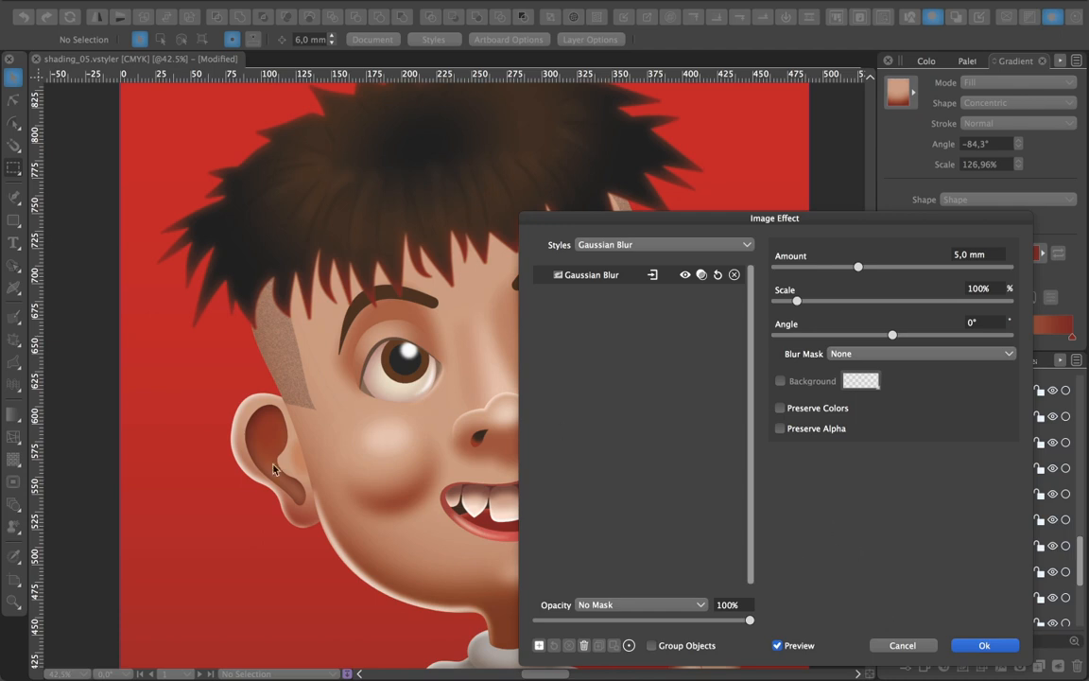
click(980, 646)
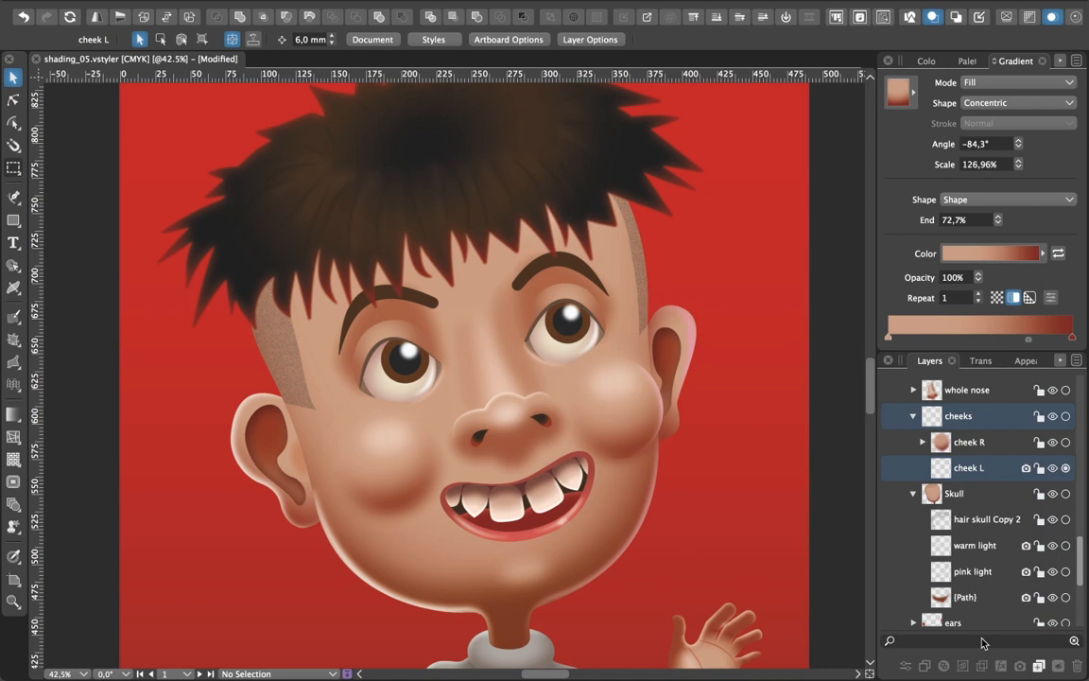
click(340, 465)
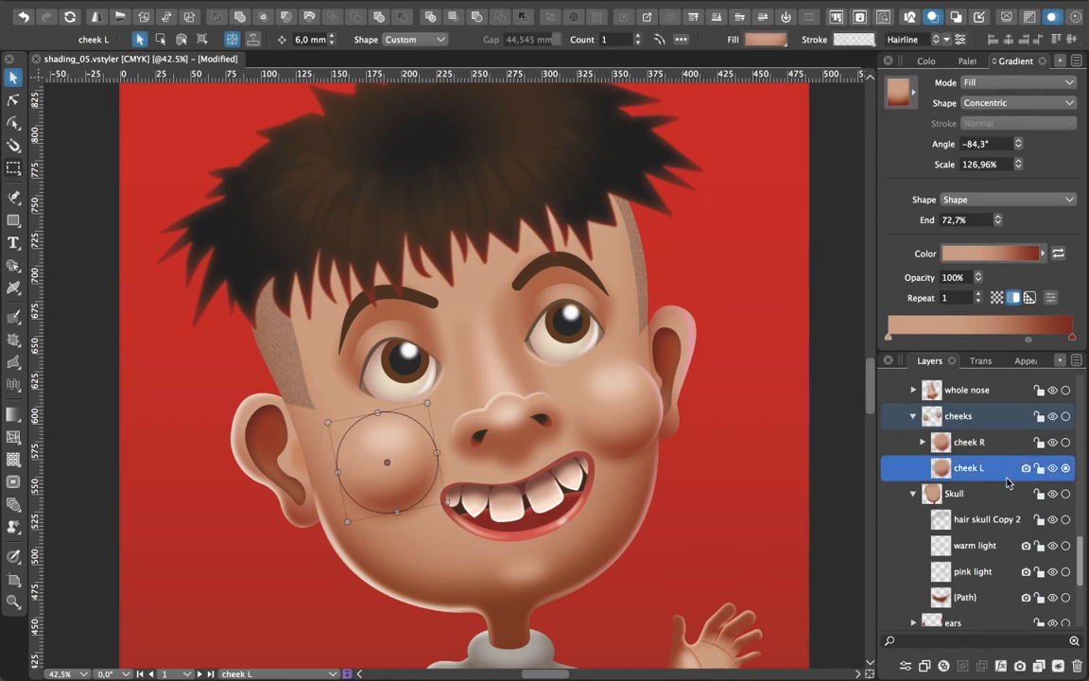
- Examine the Skull shape's gradient fill, then select the small highlight ellipse on the character's left-hand cheek
click(432, 558)
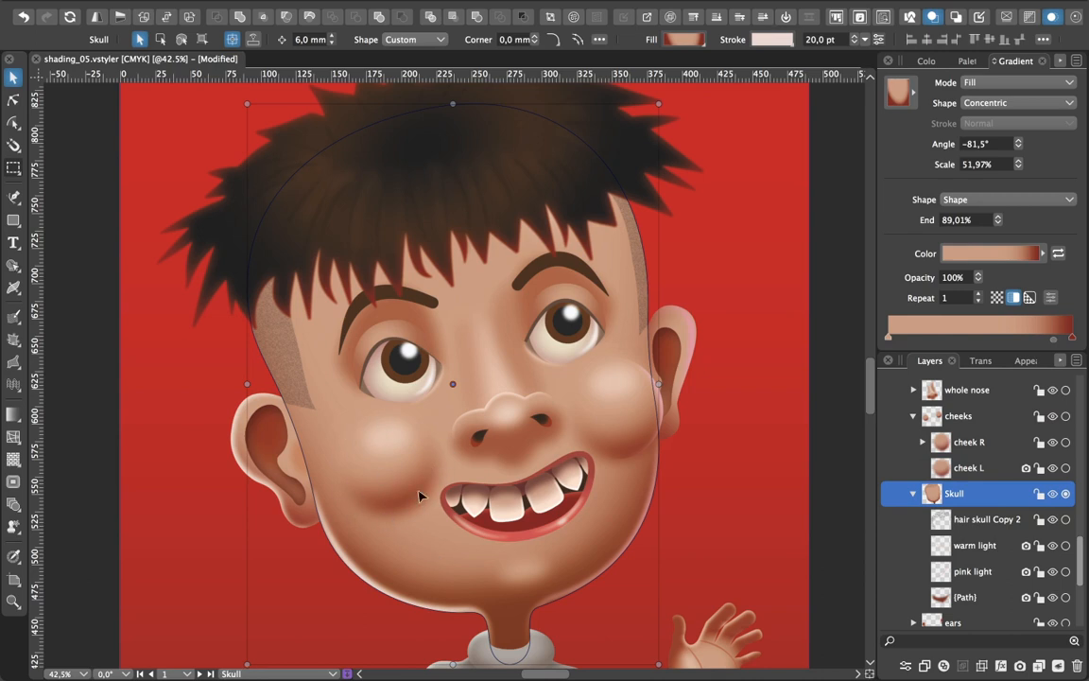
click(766, 482)
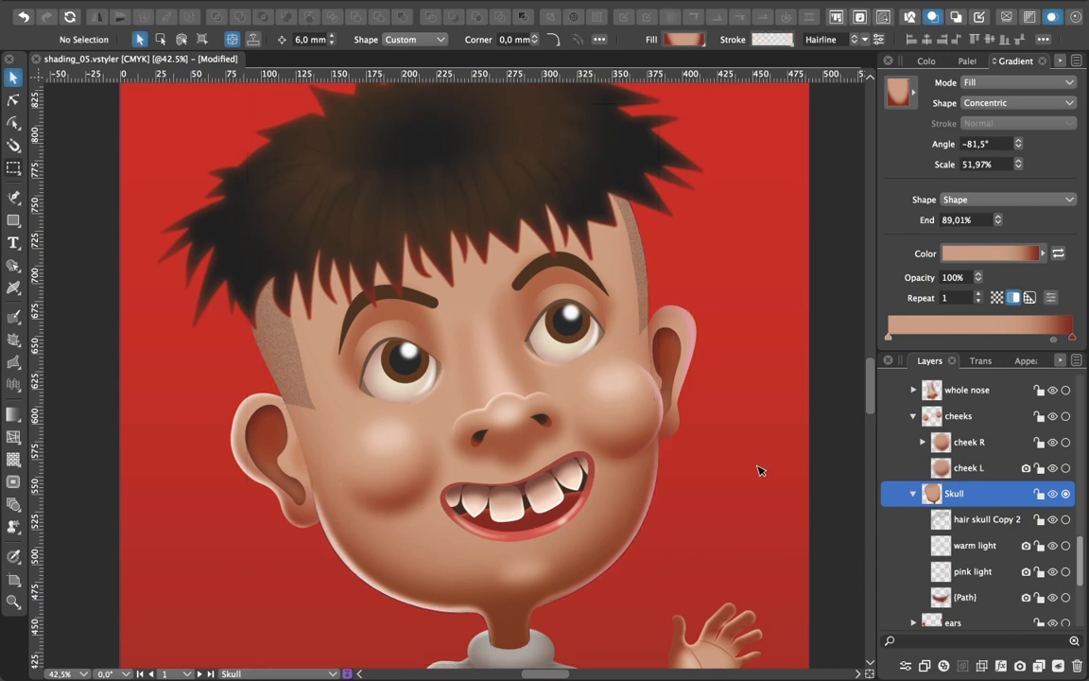
click(392, 447)
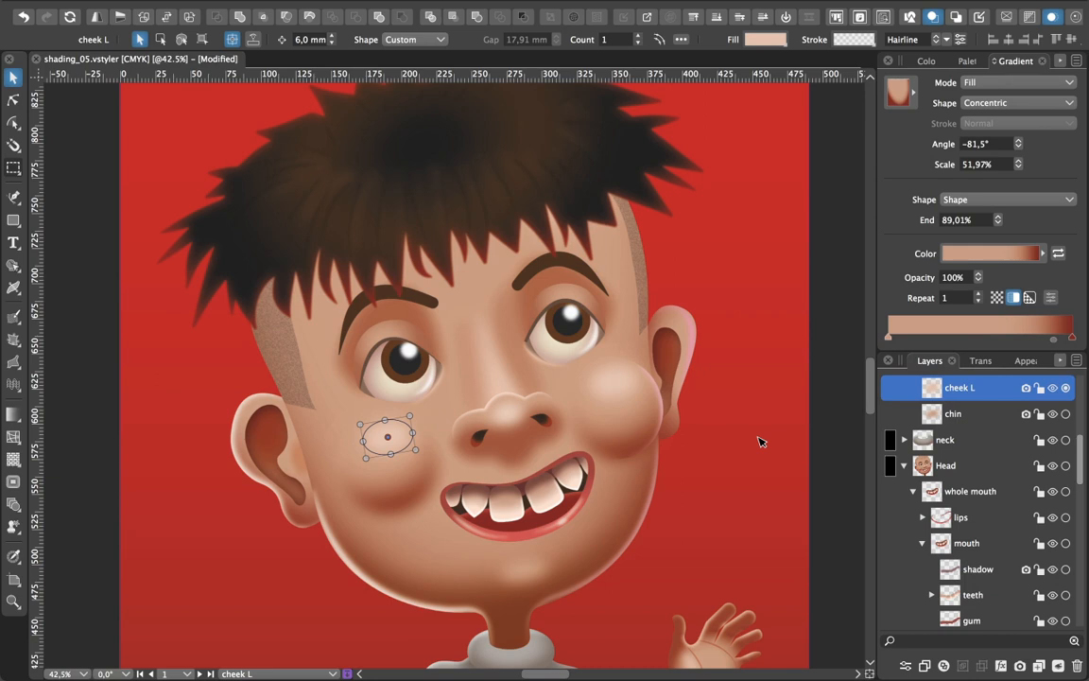
- Examine the cheek L highlight's fill colour and its place in the Highlights layer, then deselect it
click(984, 418)
click(957, 387)
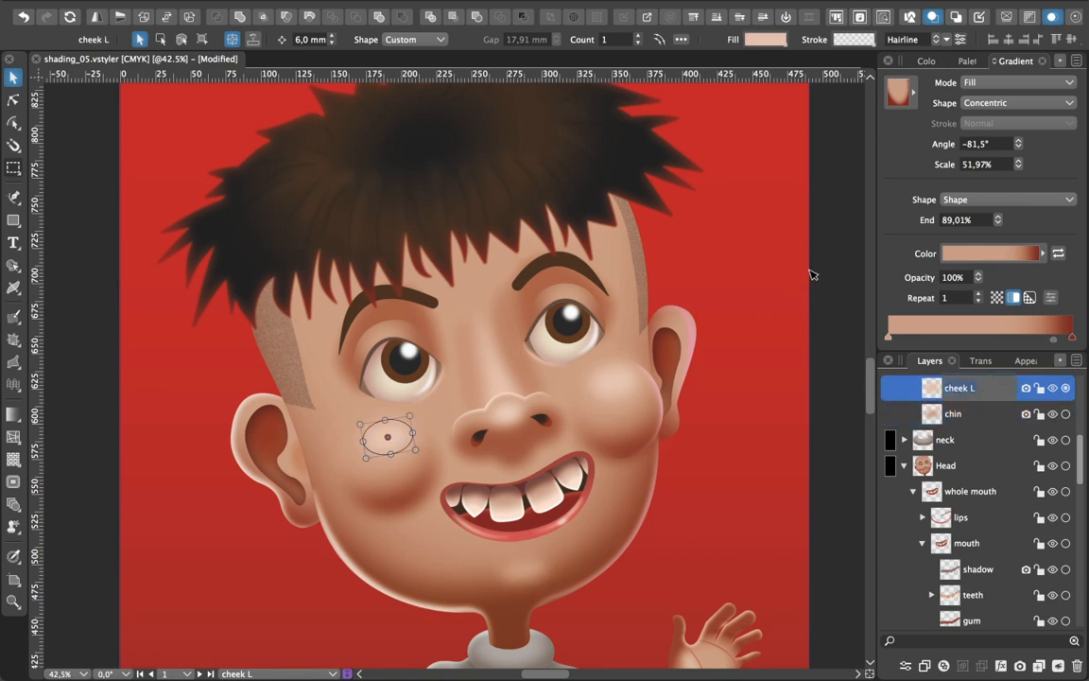
click(927, 61)
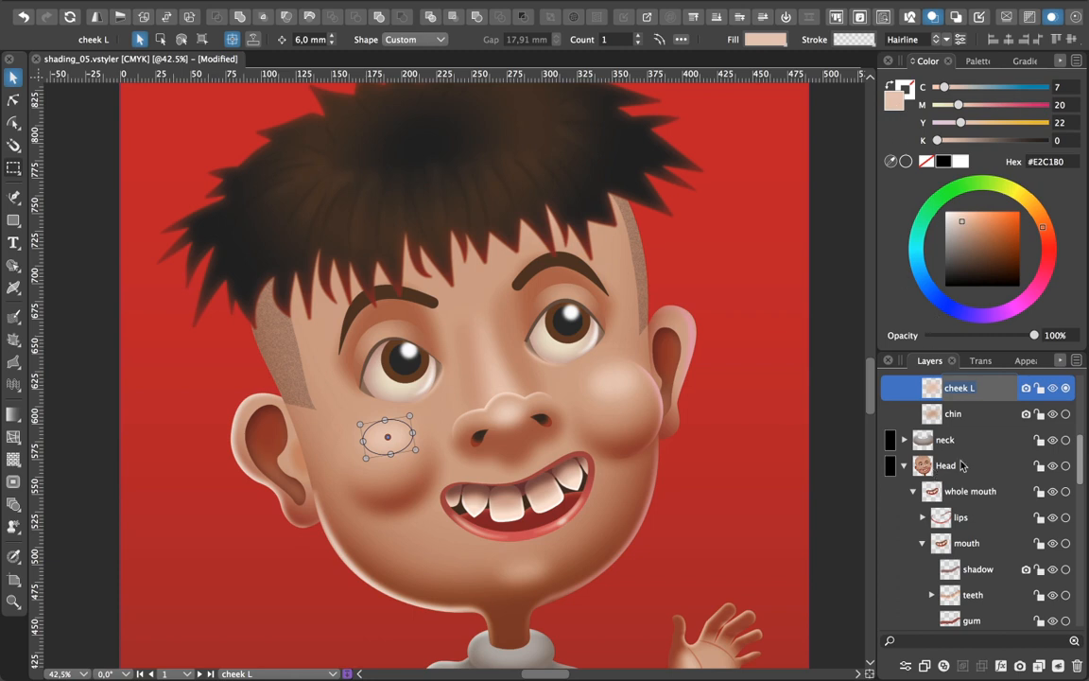
scroll(1082, 442, up, 2)
scroll(1083, 442, up, 10)
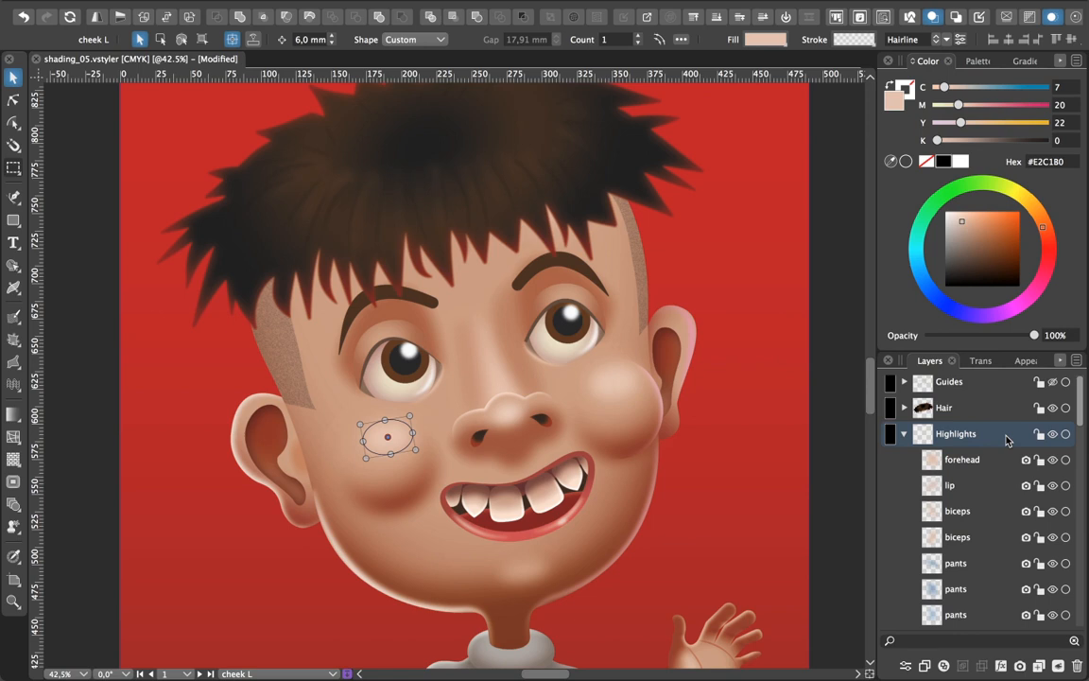
click(758, 495)
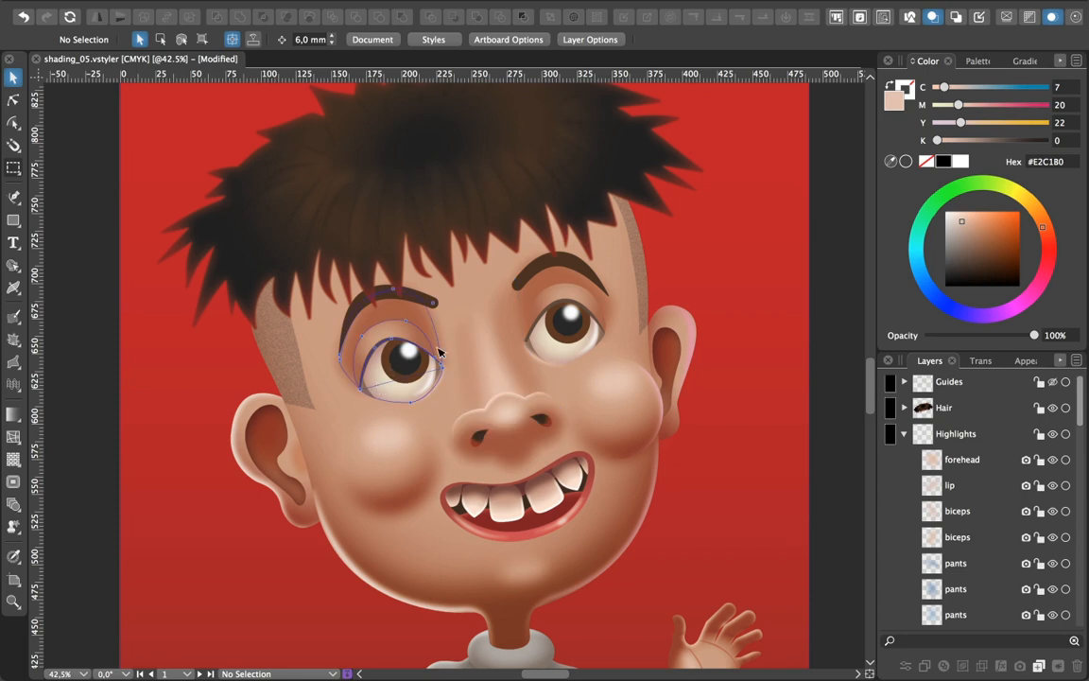
- Expand the Eye Left group and its eye L subgroup, examine the eyeball's gradient fill, then clear the selection
click(398, 398)
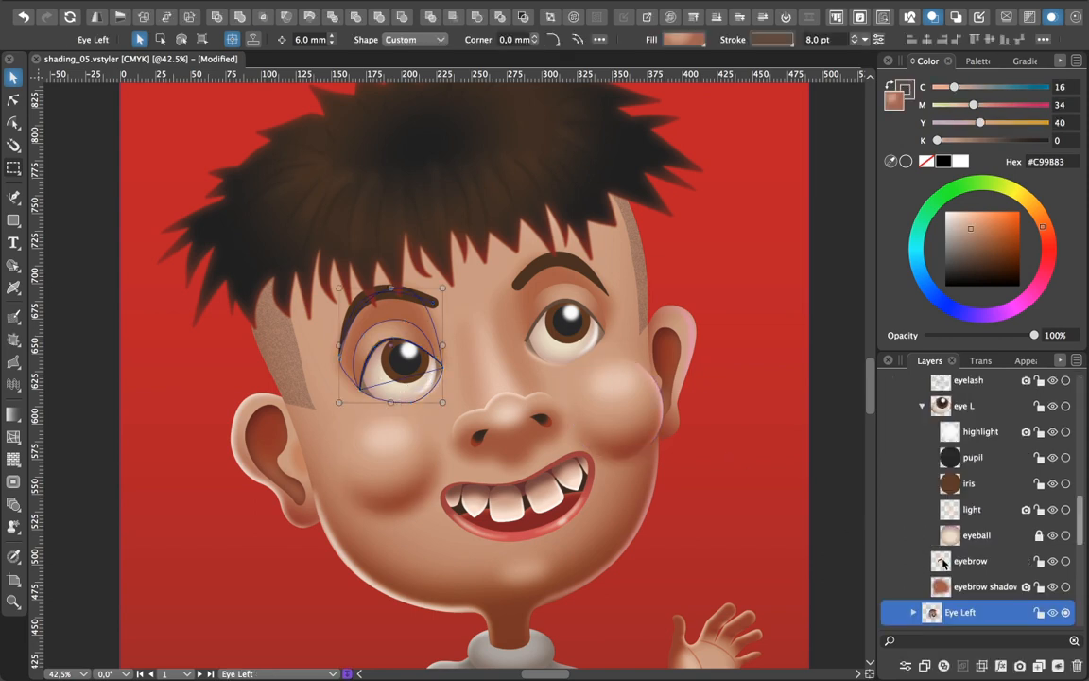
scroll(955, 564, down, 1)
click(913, 602)
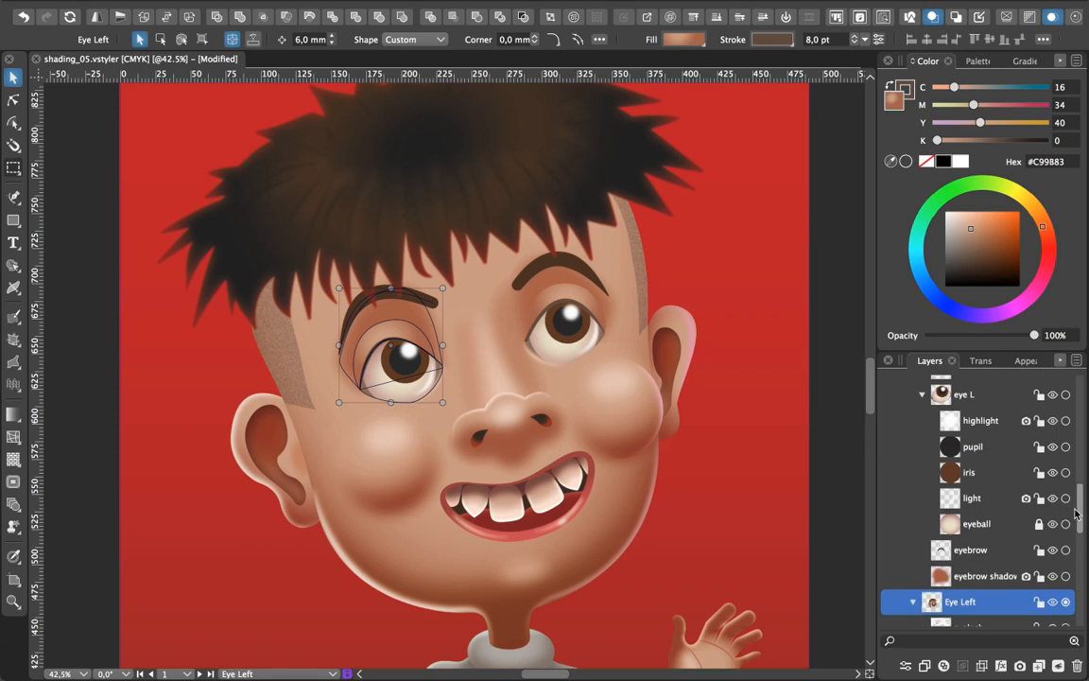
drag(1080, 513, 1080, 548)
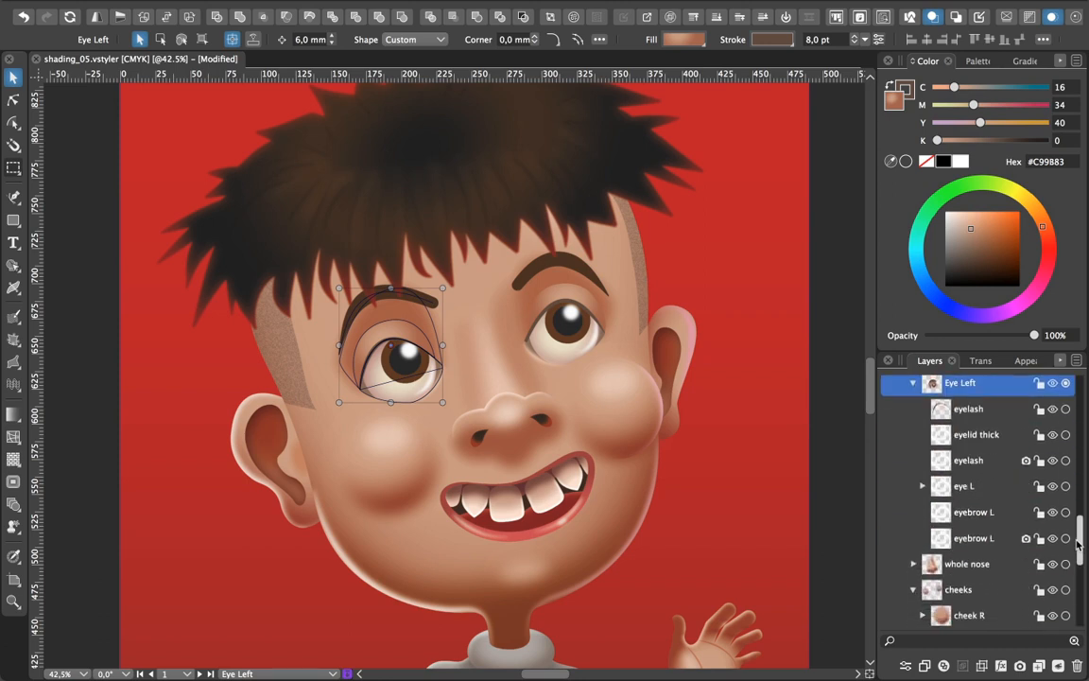
click(923, 486)
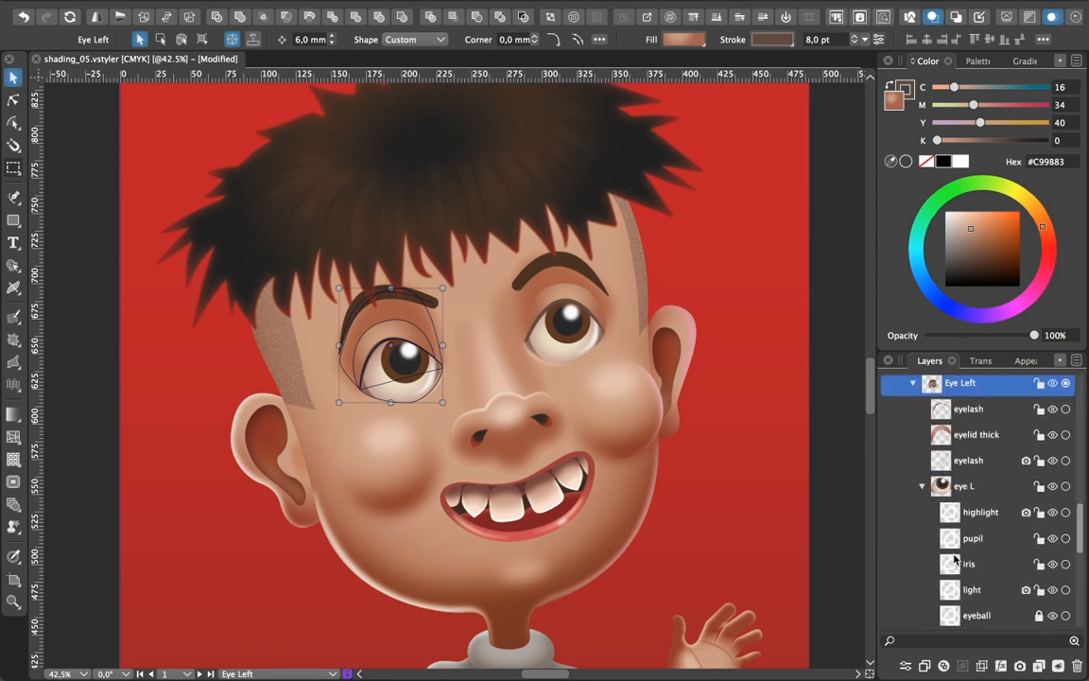
click(988, 617)
key(g)
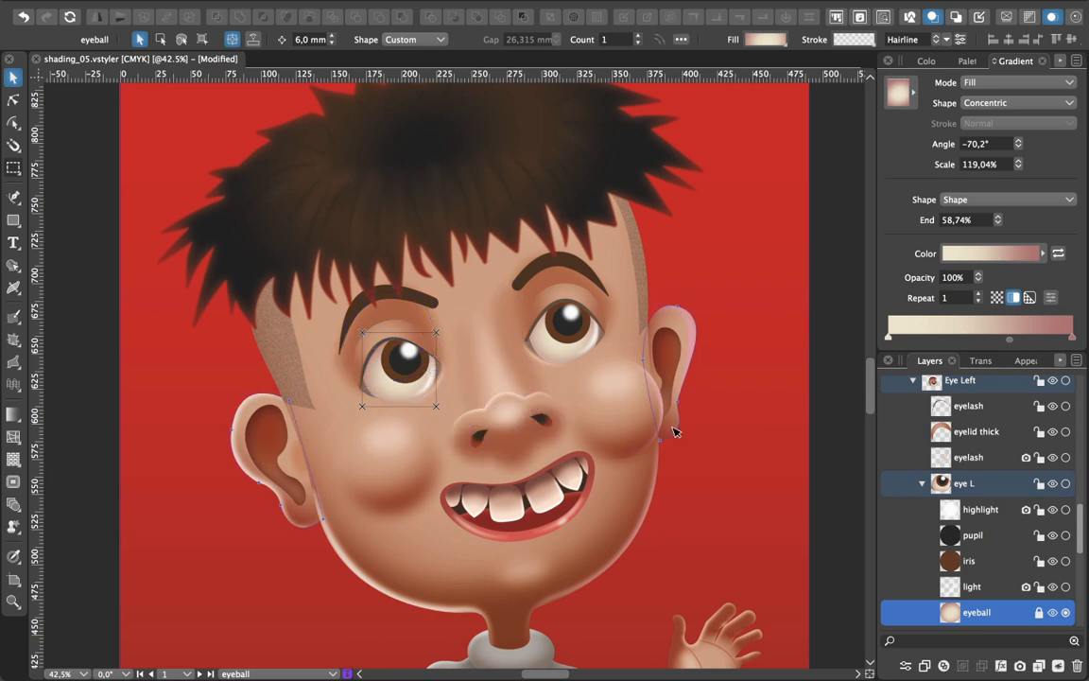
click(720, 477)
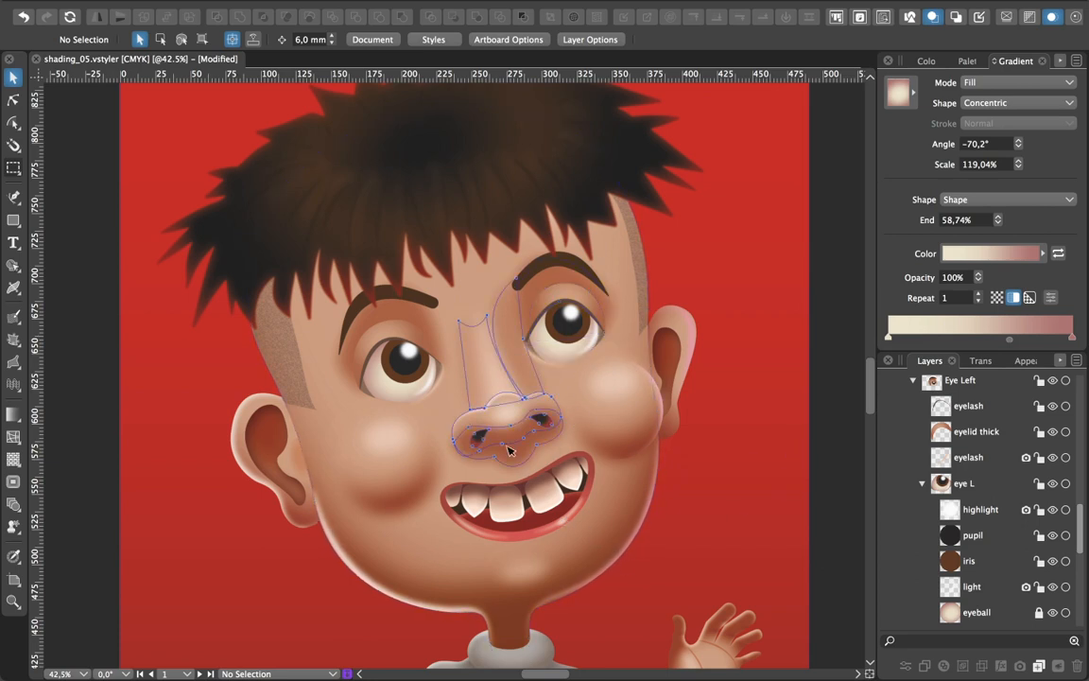
- Expand the whole nose group and examine its nose line and side shapes one after the other
click(513, 463)
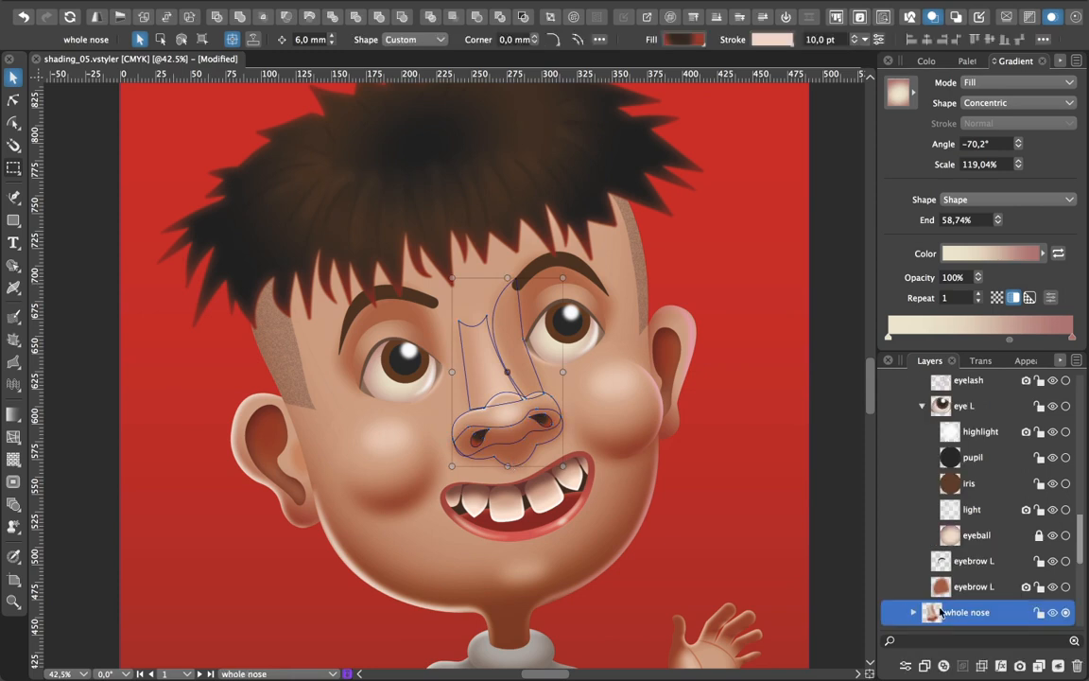
click(915, 613)
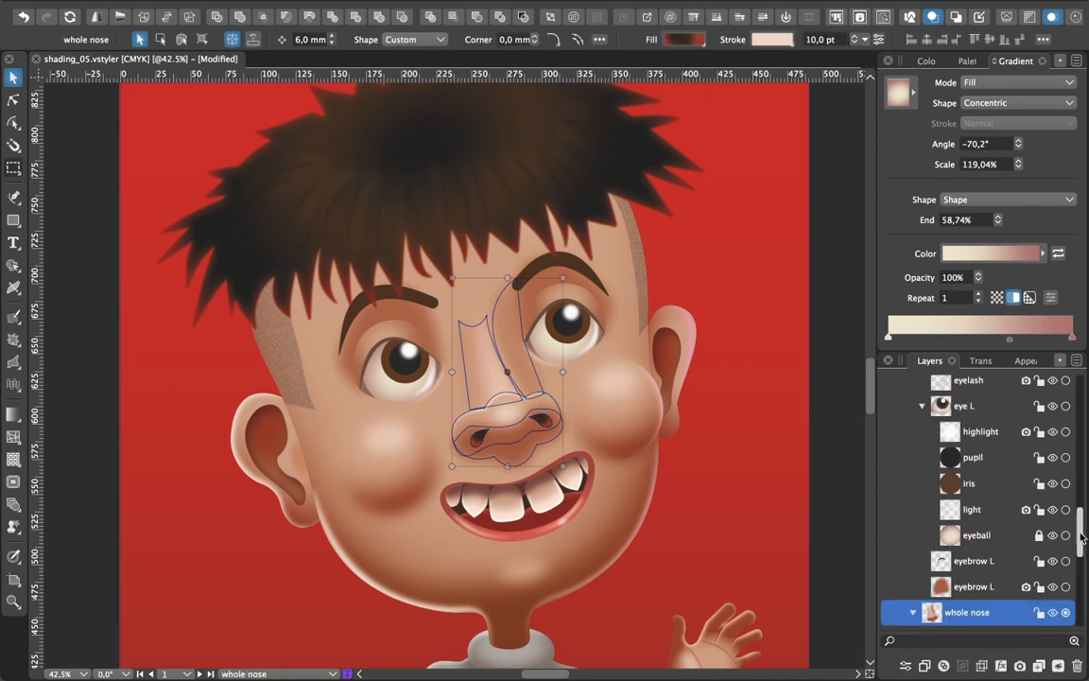
drag(1081, 534, 1081, 556)
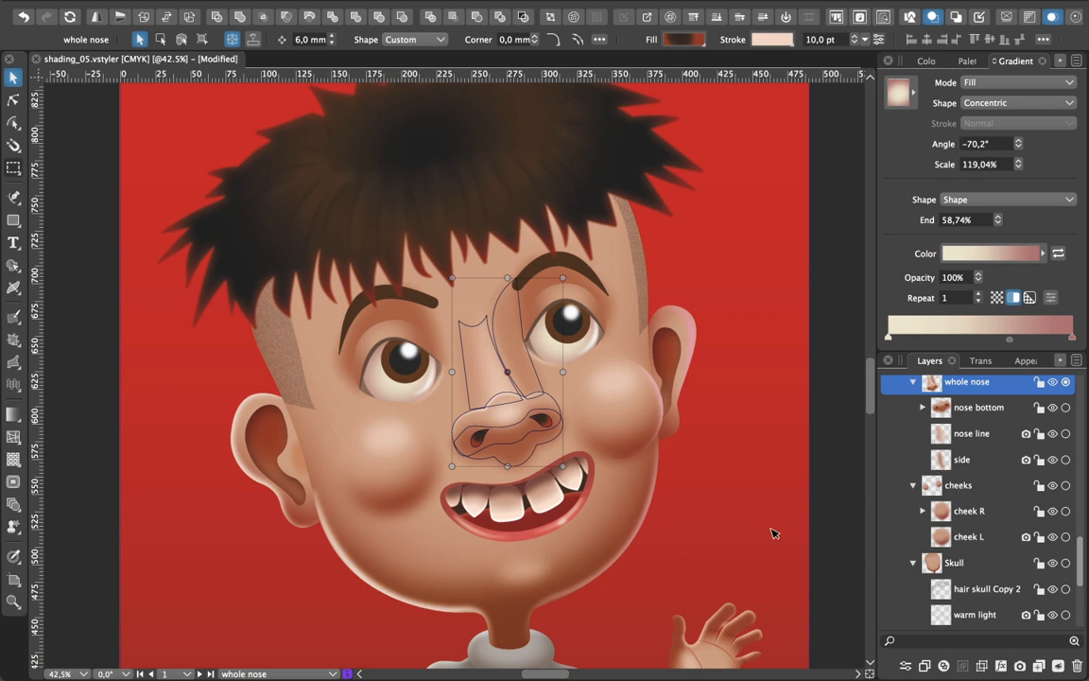
key(Escape)
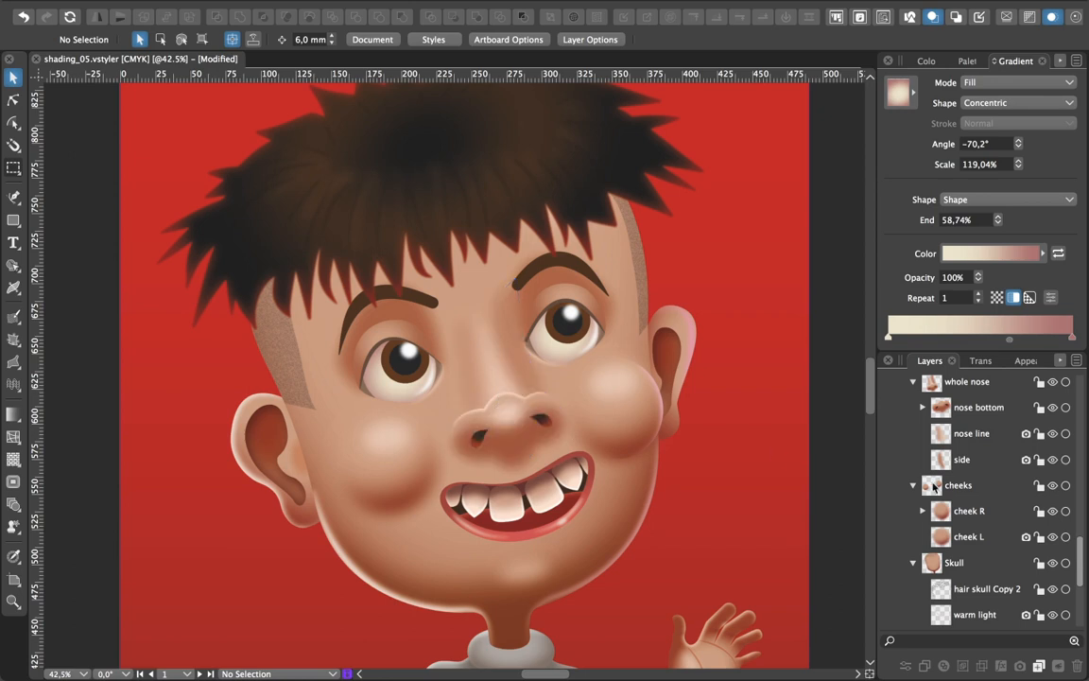
click(969, 435)
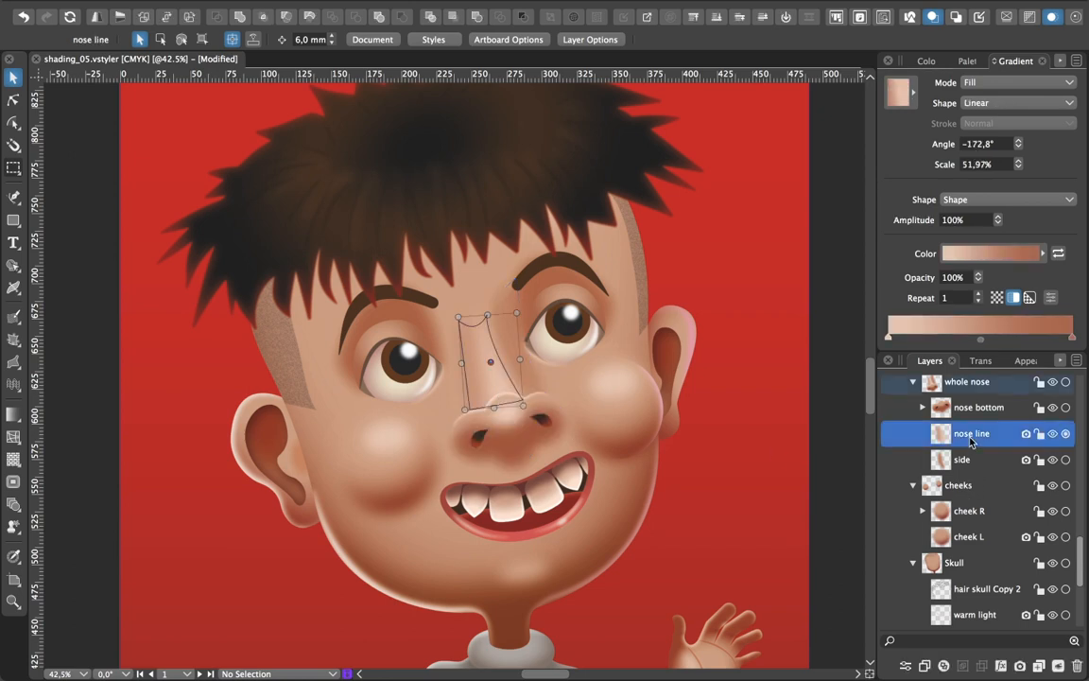
click(971, 460)
- Examine the stroke colour and stroke settings of the light path inside the nose bottom's Clipping Group, then deselect it
click(922, 408)
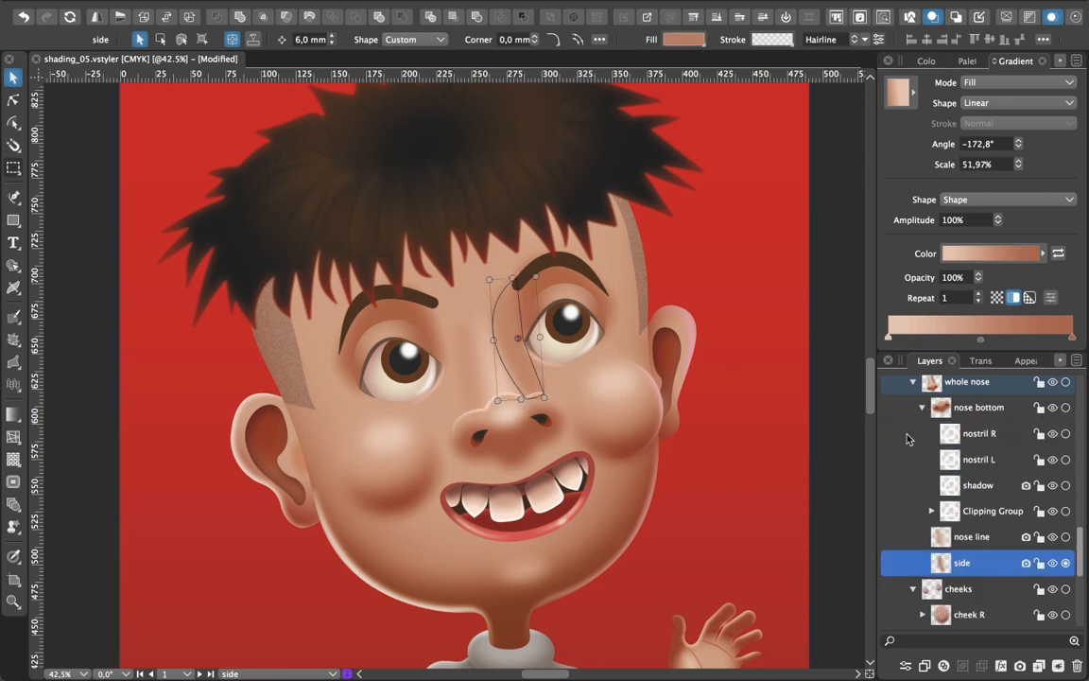
click(932, 511)
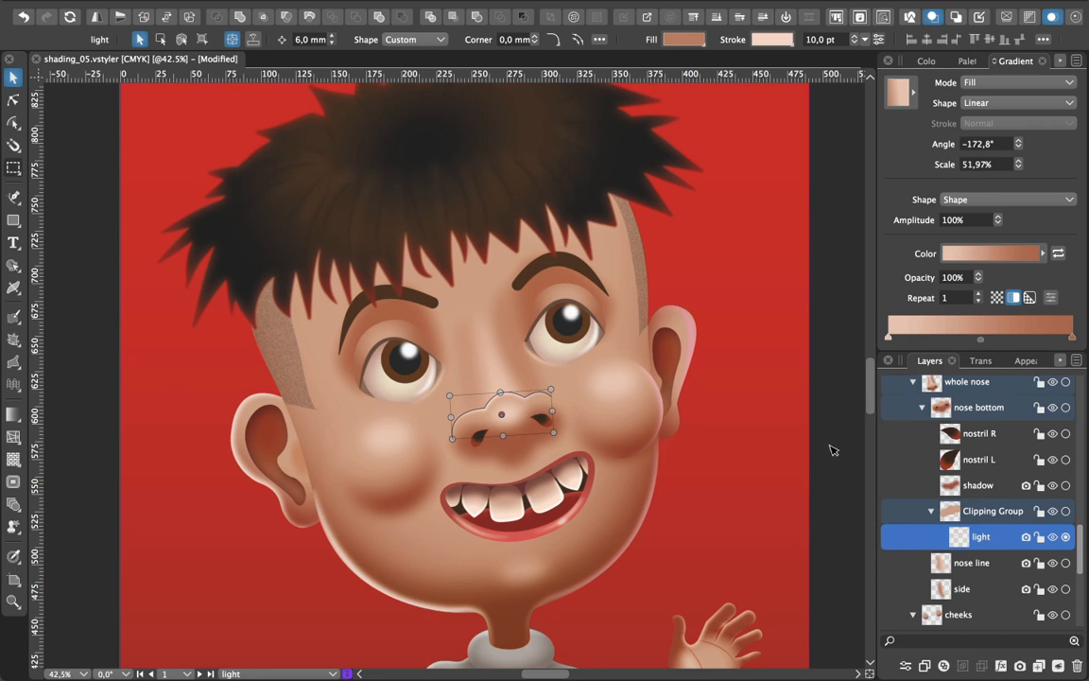
click(925, 62)
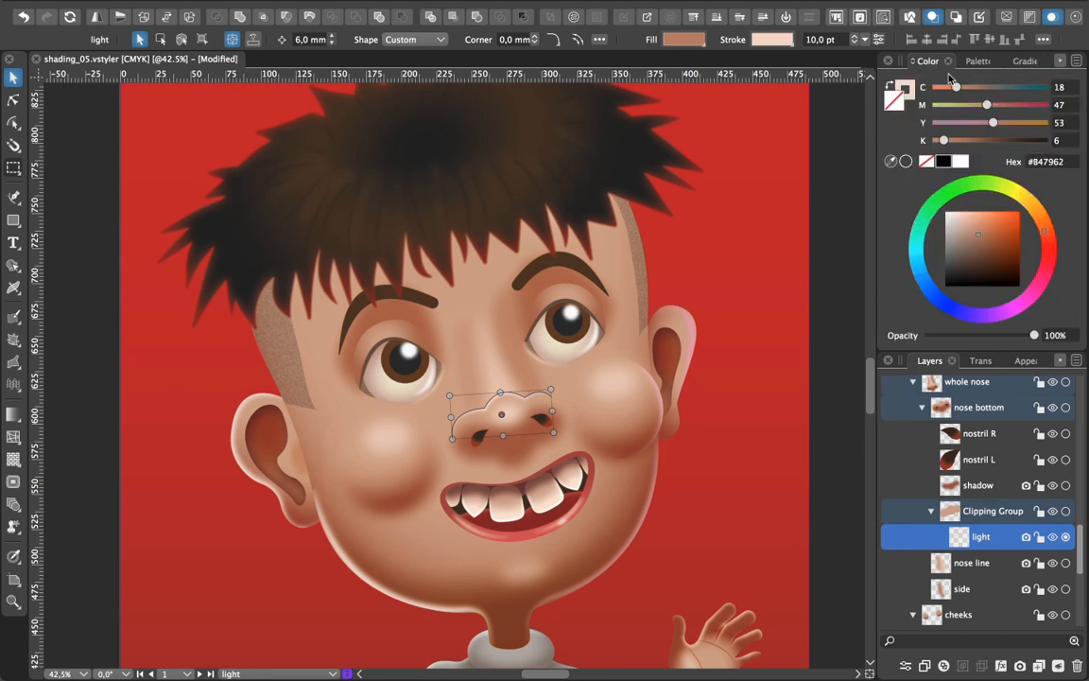
click(907, 92)
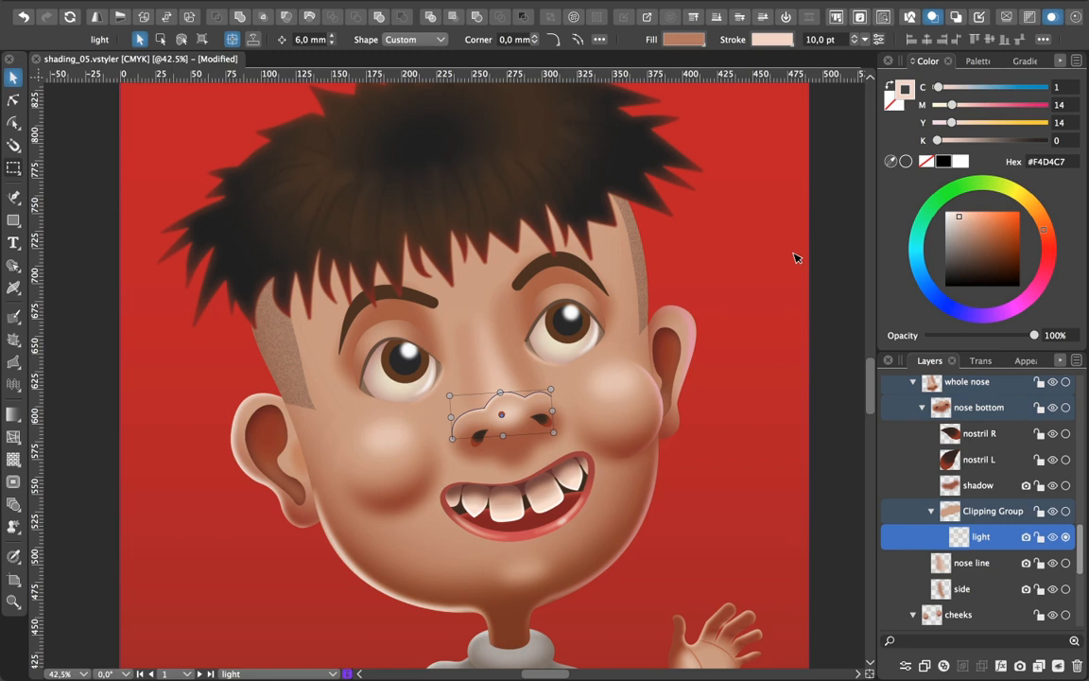
key(super+F10)
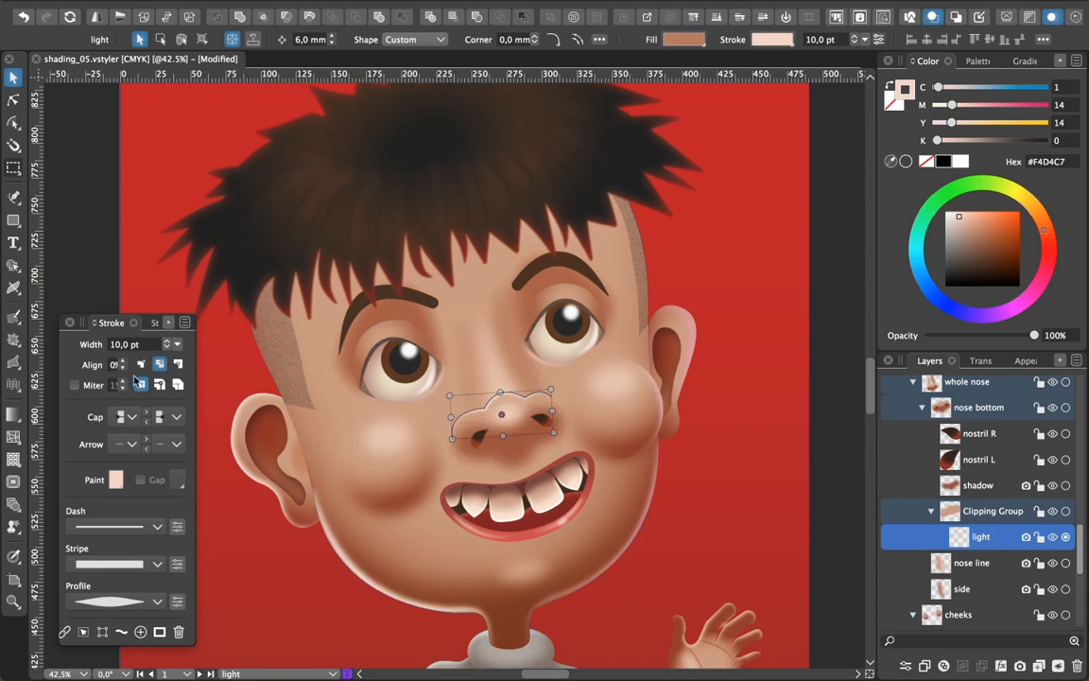
click(805, 462)
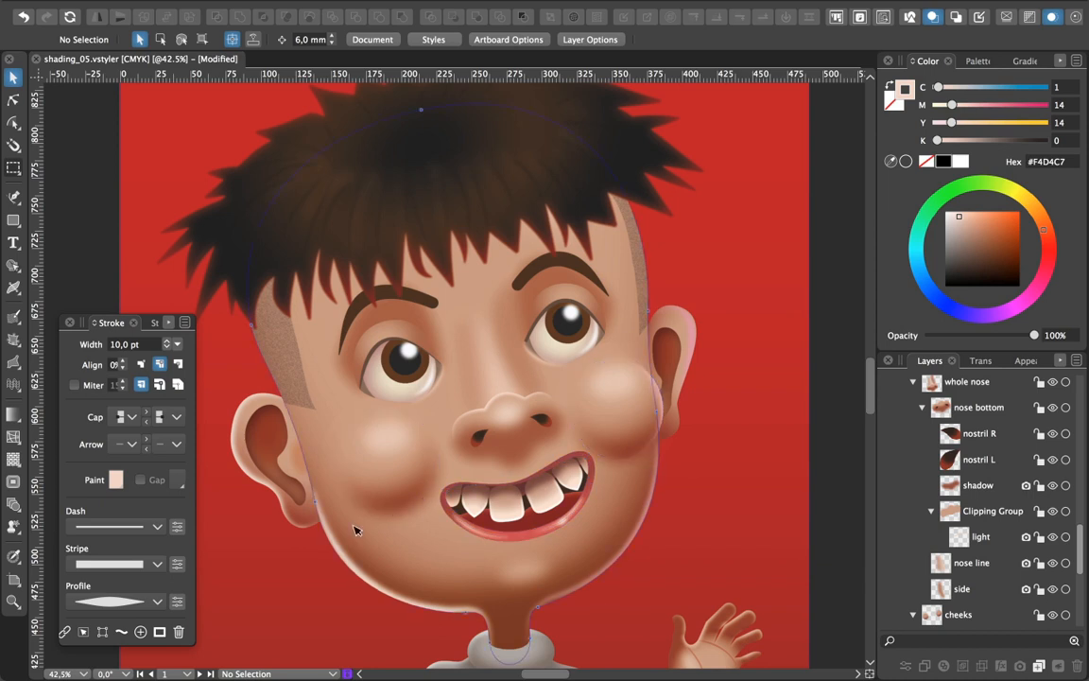
- Select the cheeks group, expand its cheek R subgroup and select the cheek container
click(416, 498)
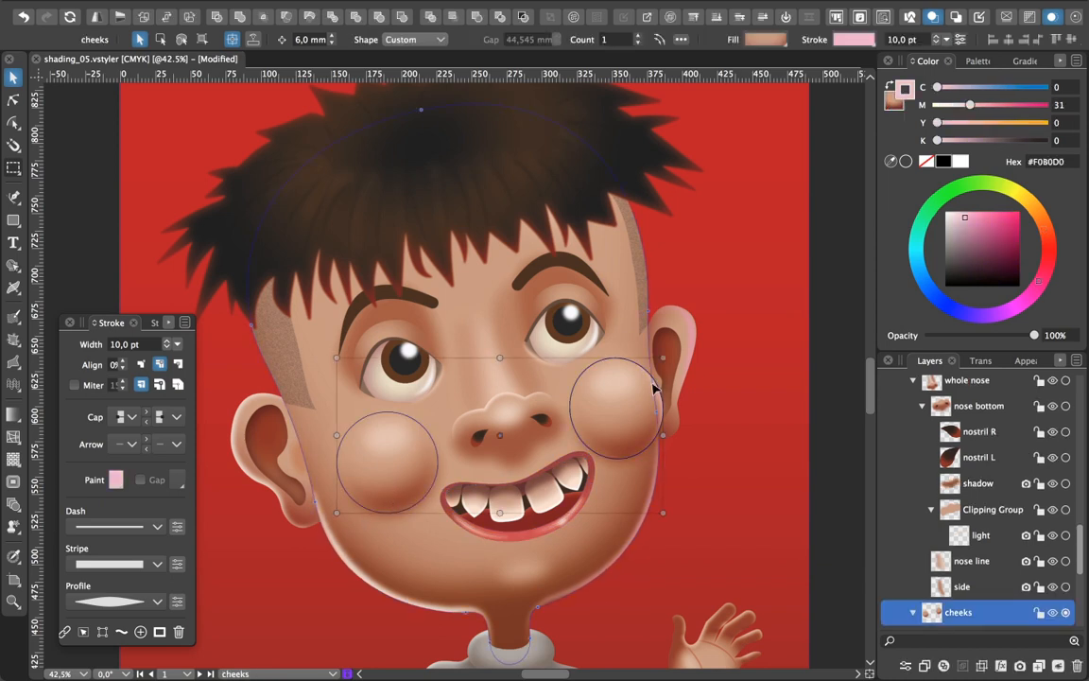
click(710, 460)
click(653, 433)
scroll(984, 539, down, 5)
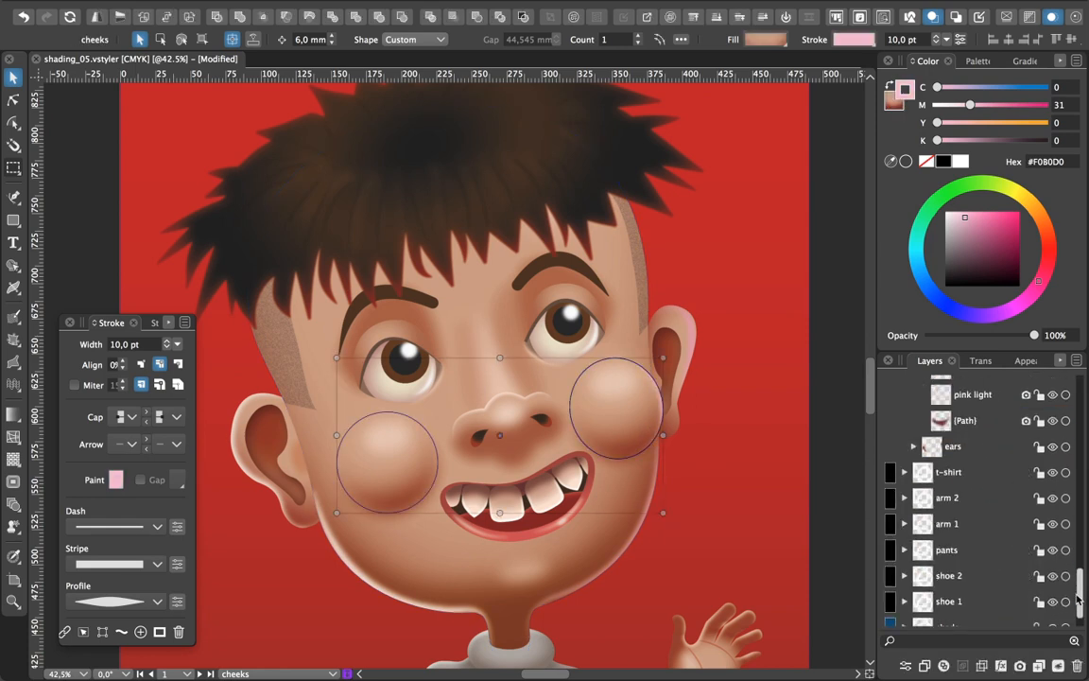
click(922, 471)
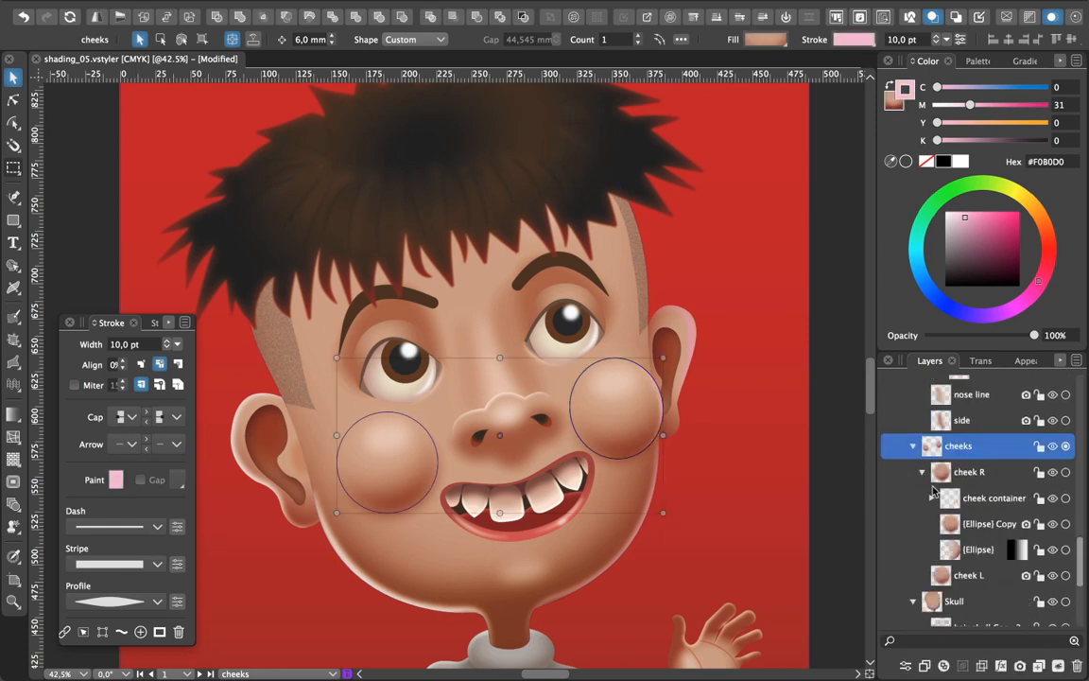
click(994, 497)
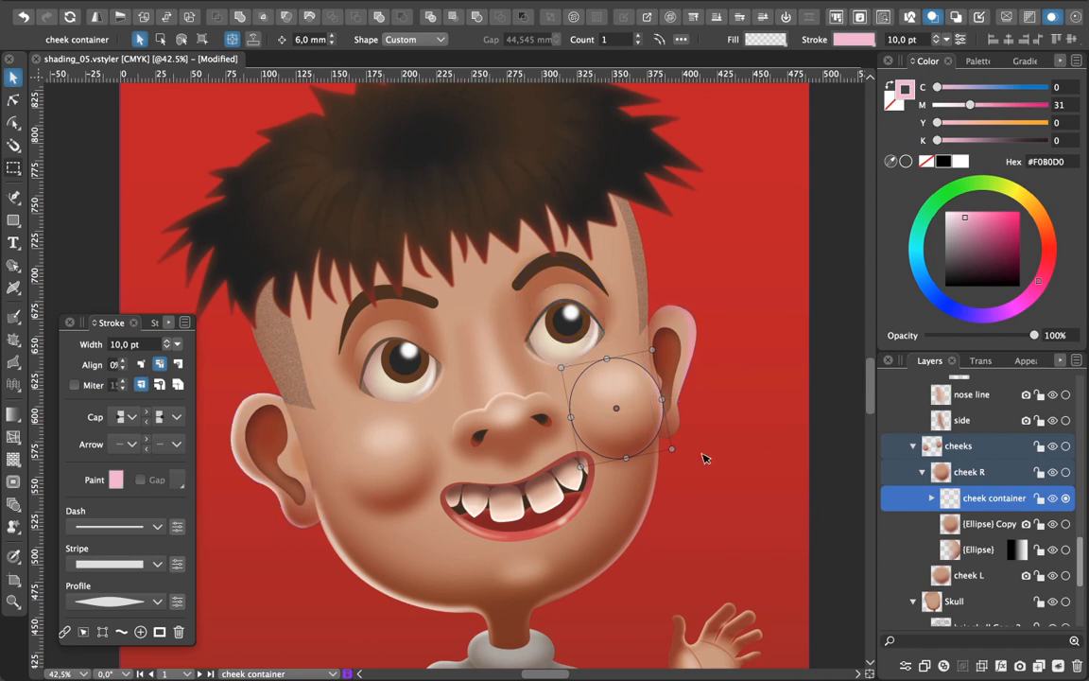
- Hide and reshow the ellipse copy in cheek R to compare its effect on the cheek, then clear the selection
click(991, 525)
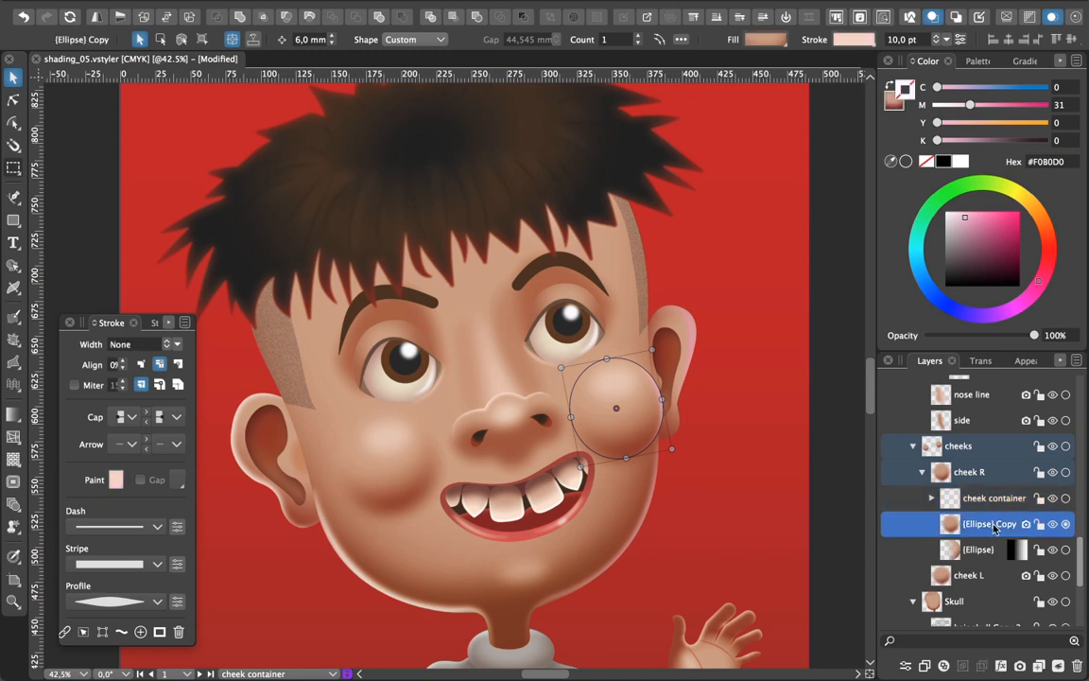
click(1052, 524)
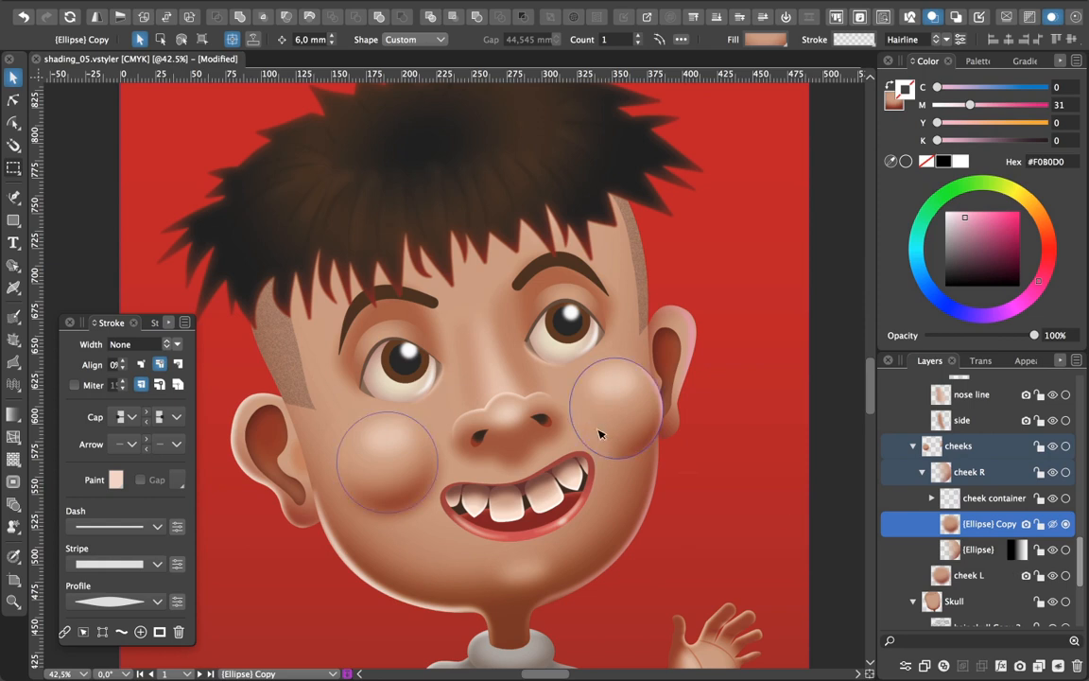
click(1053, 525)
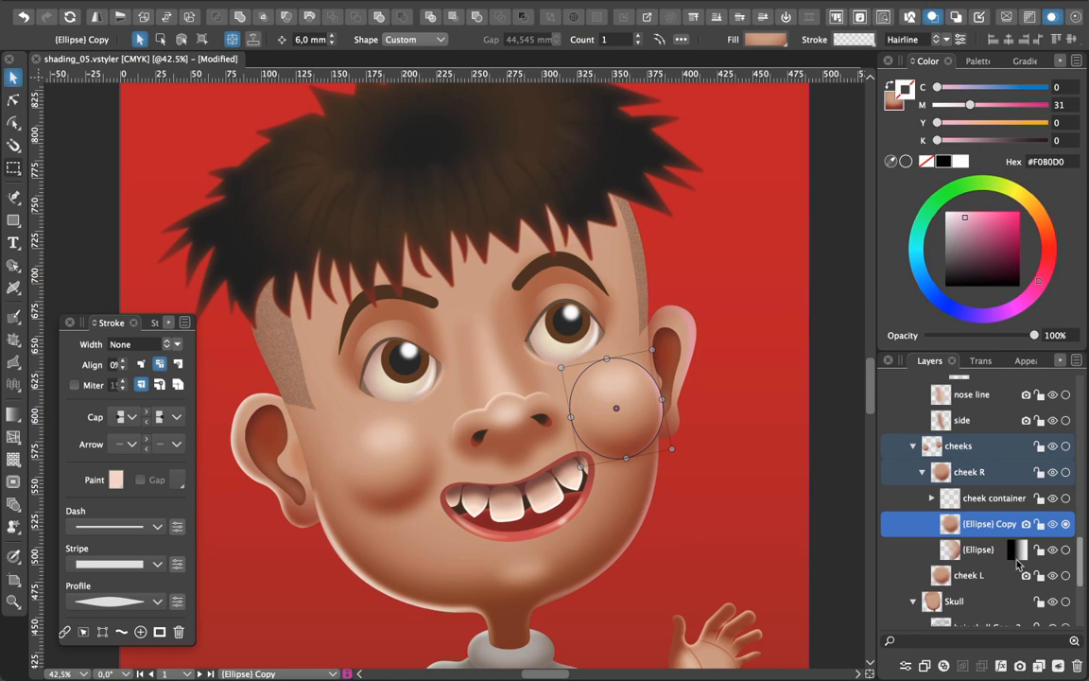
click(724, 479)
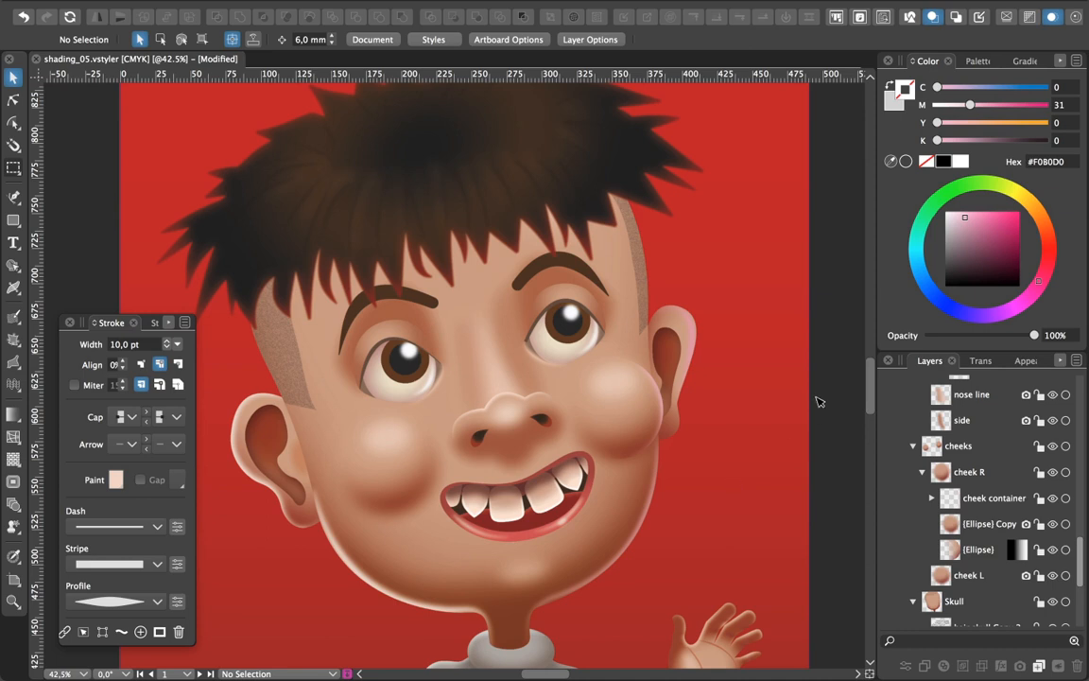
- Select the sole of the character's left-hand shoe and open it in Object Isolation Mode to inspect its paths
scroll(870, 419, down, 2)
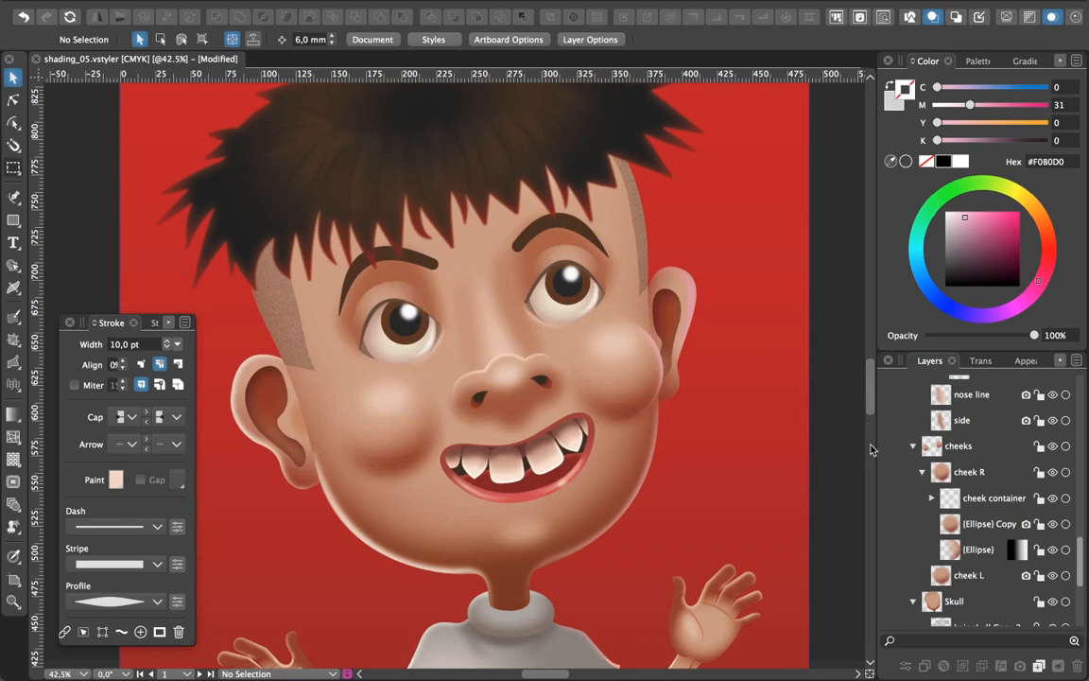
scroll(872, 450, down, 20)
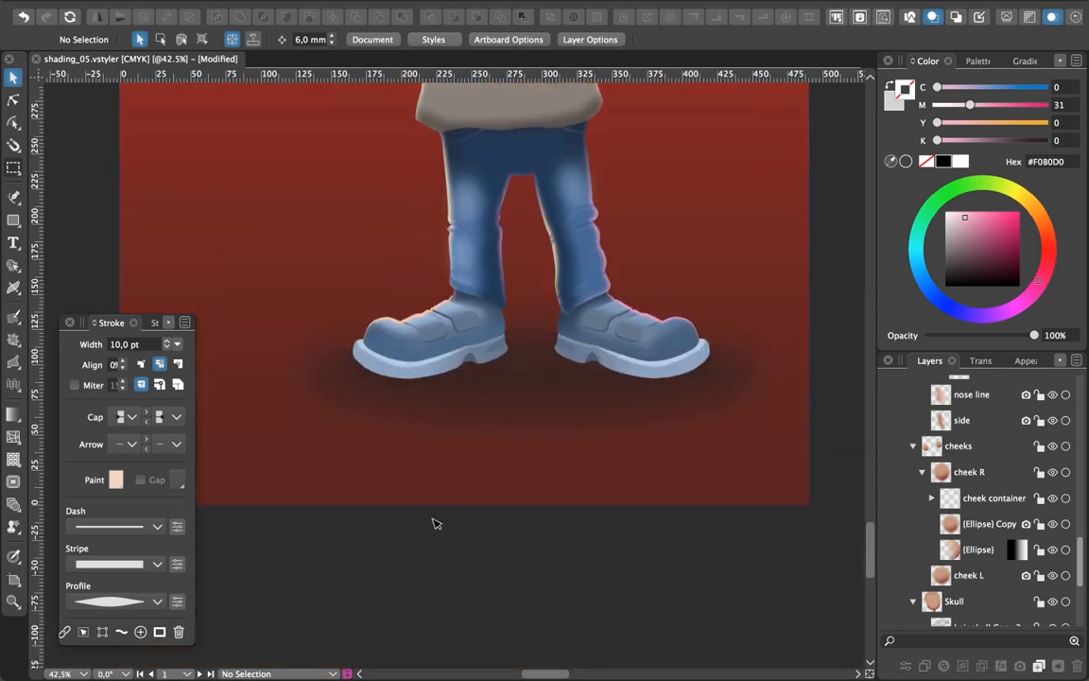
scroll(435, 523, up, 5)
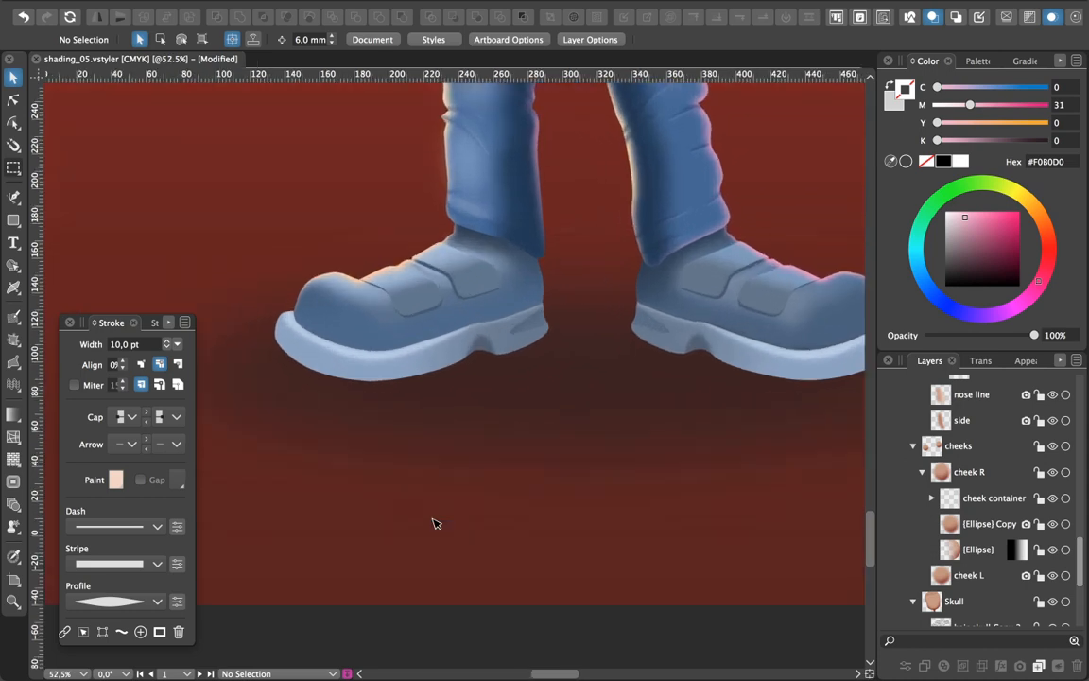
scroll(435, 523, up, 1)
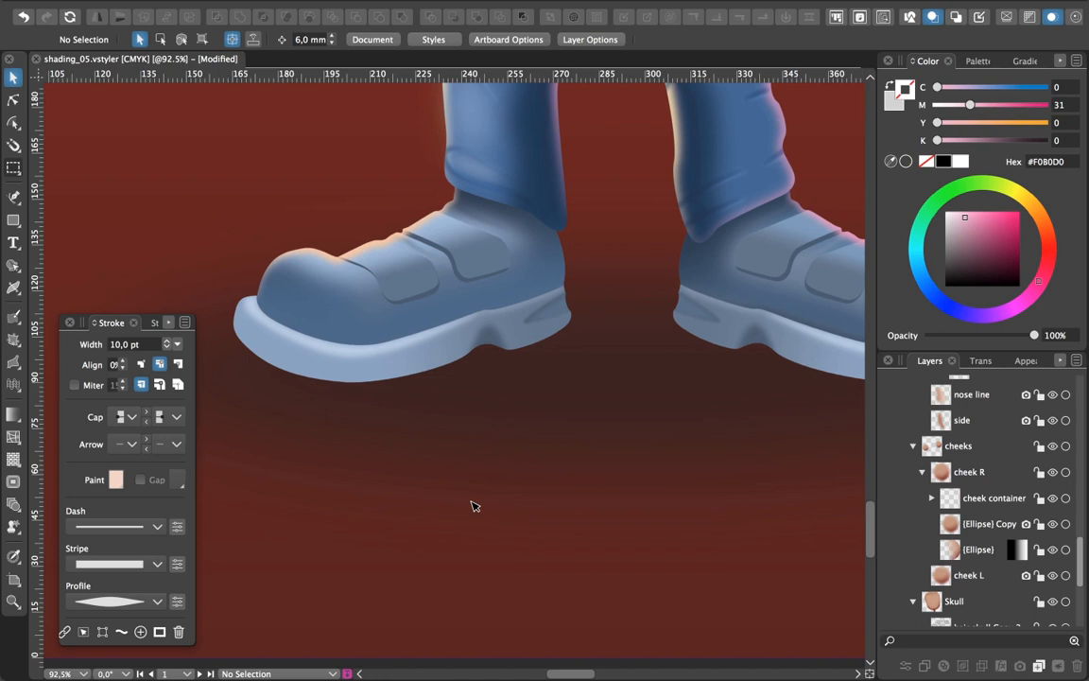
click(327, 353)
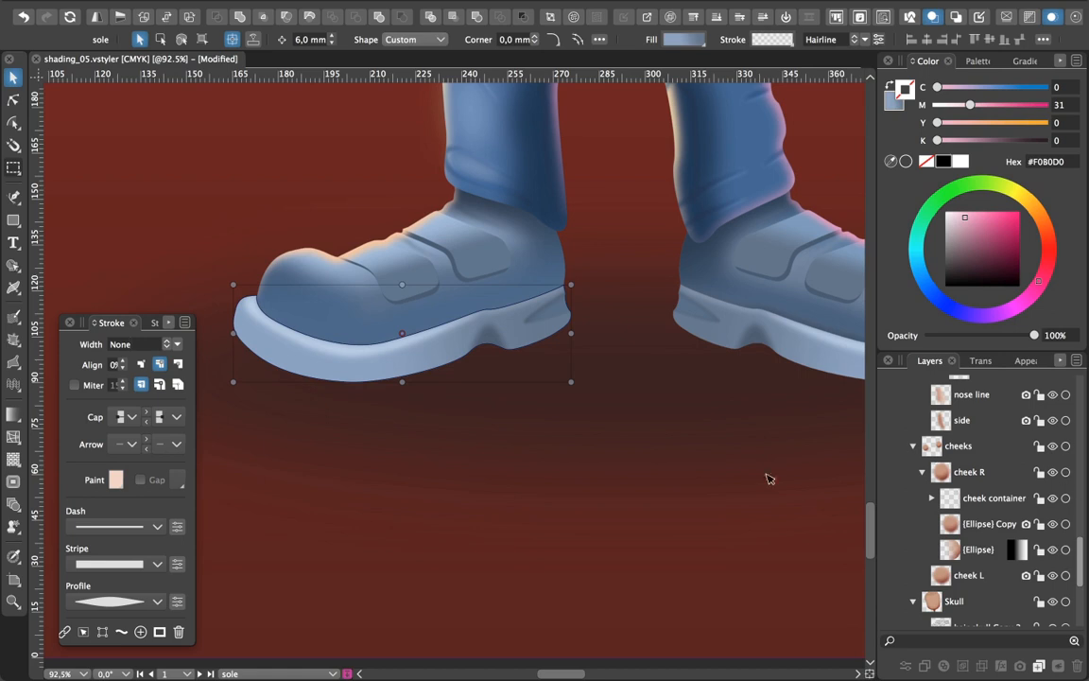
double_click(342, 369)
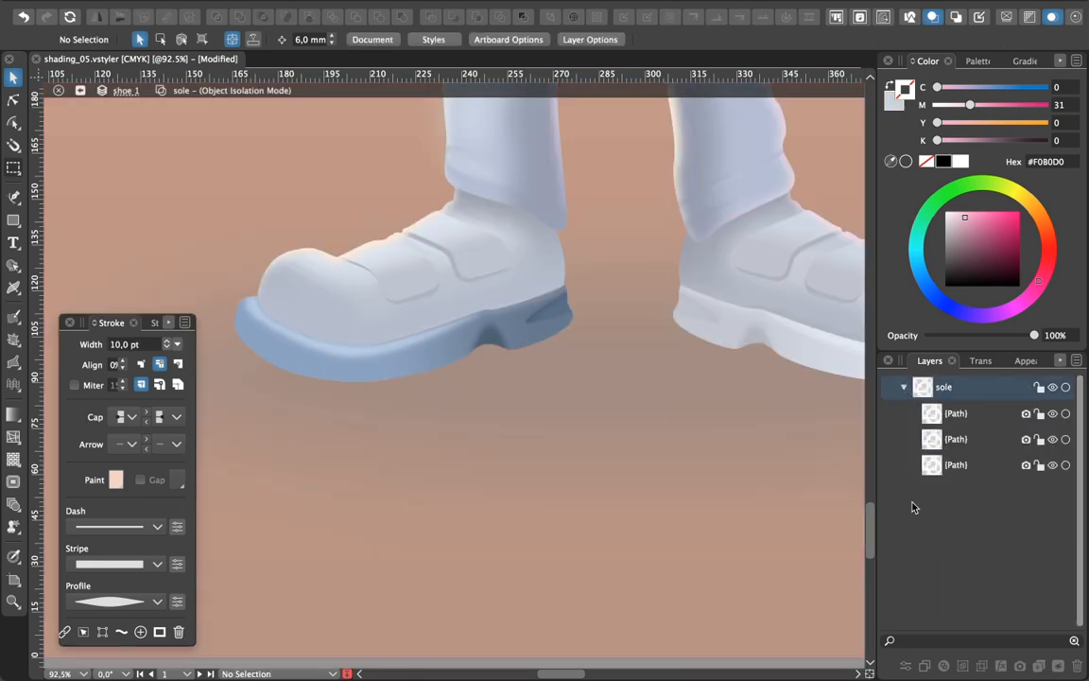
- Select the narrow path along the sole's upper edge to inspect its shape, then leave Object Isolation Mode
click(407, 348)
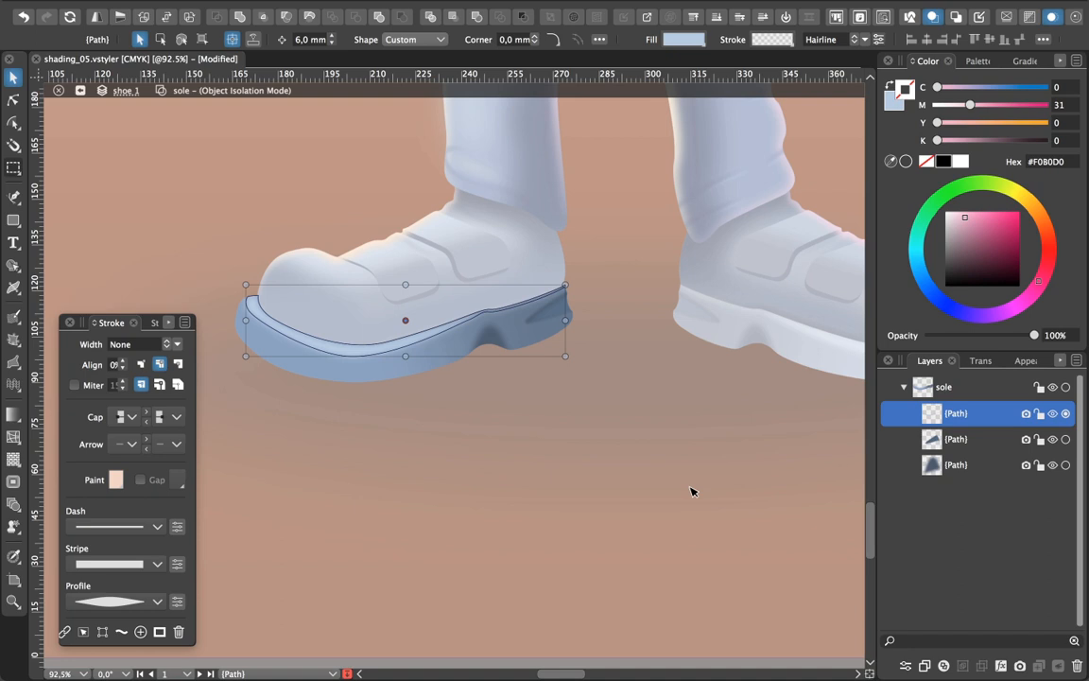
key(Escape)
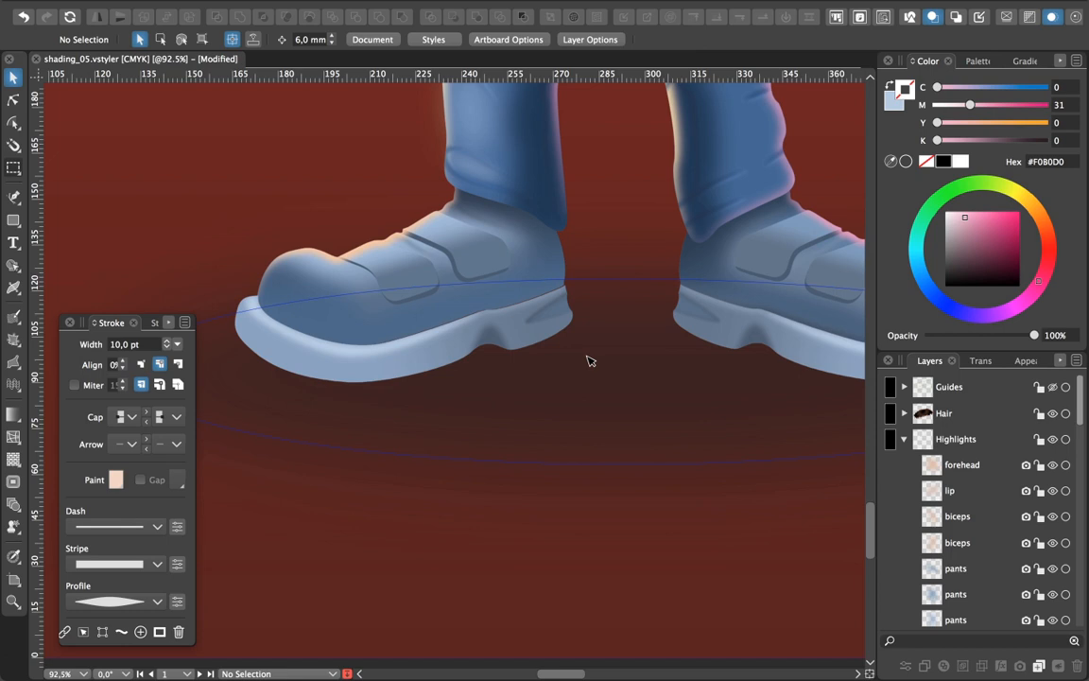
- Select the upper of the left-hand shoe, collapse the Highlights and Head layers, and expand the shoe 1 layer and its shoe container
click(315, 296)
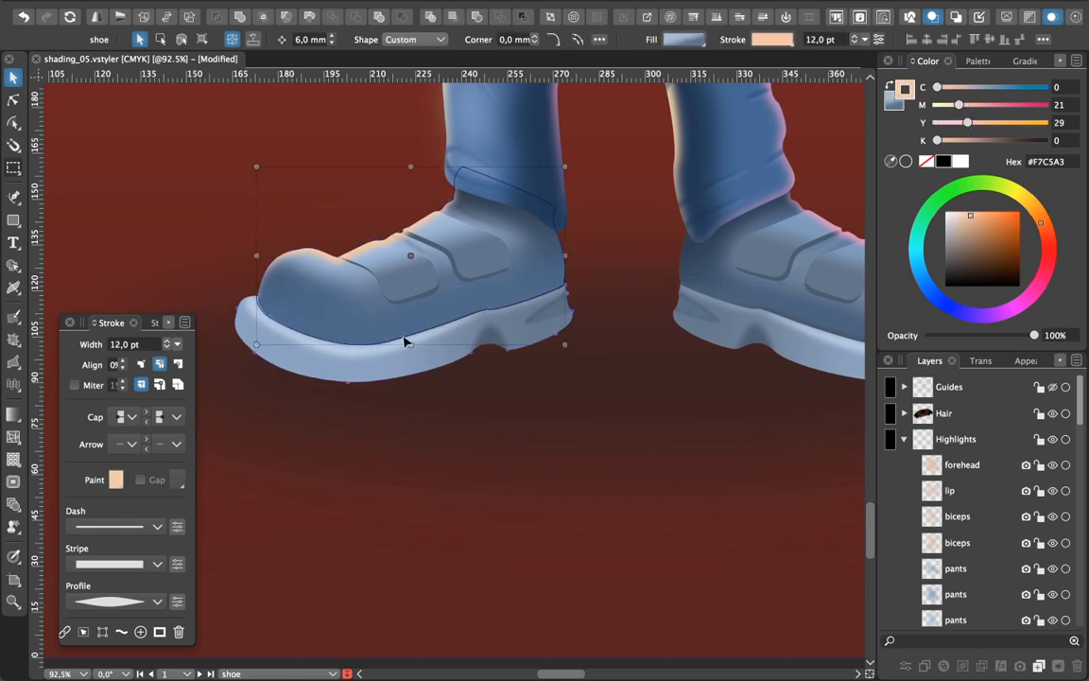
click(904, 439)
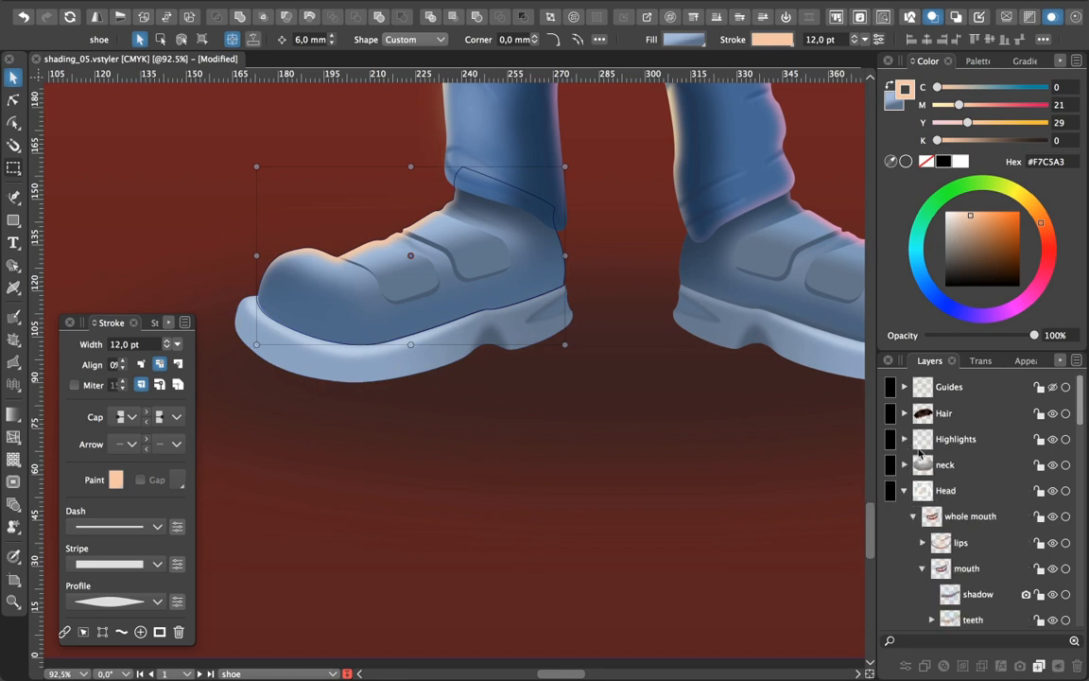
click(904, 490)
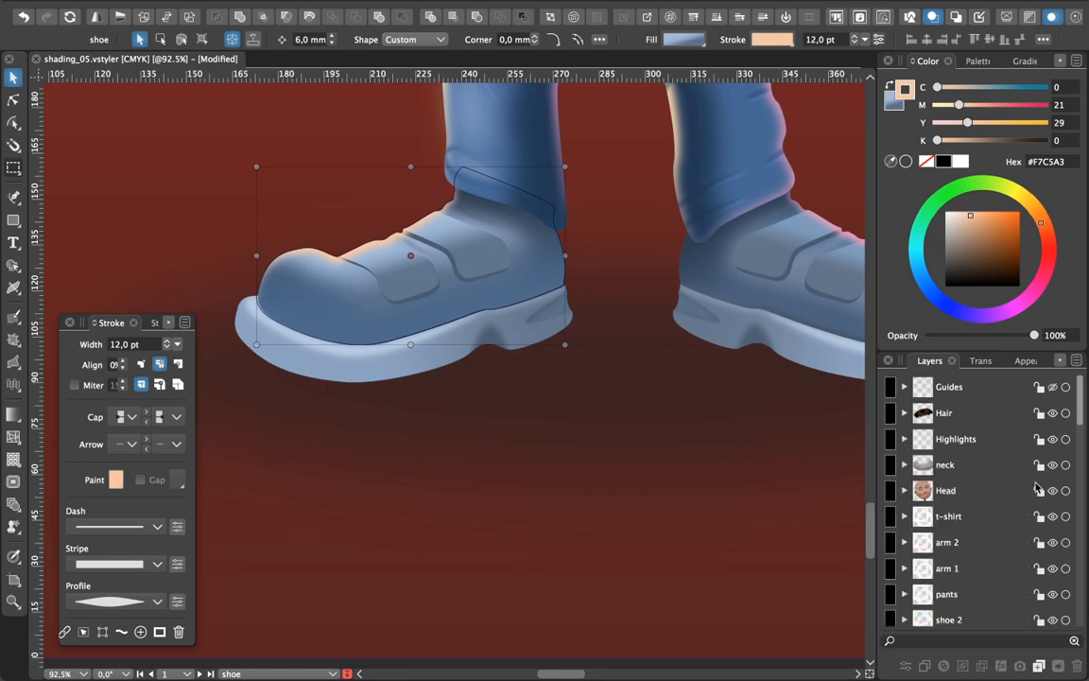
scroll(1038, 488, down, 3)
click(904, 558)
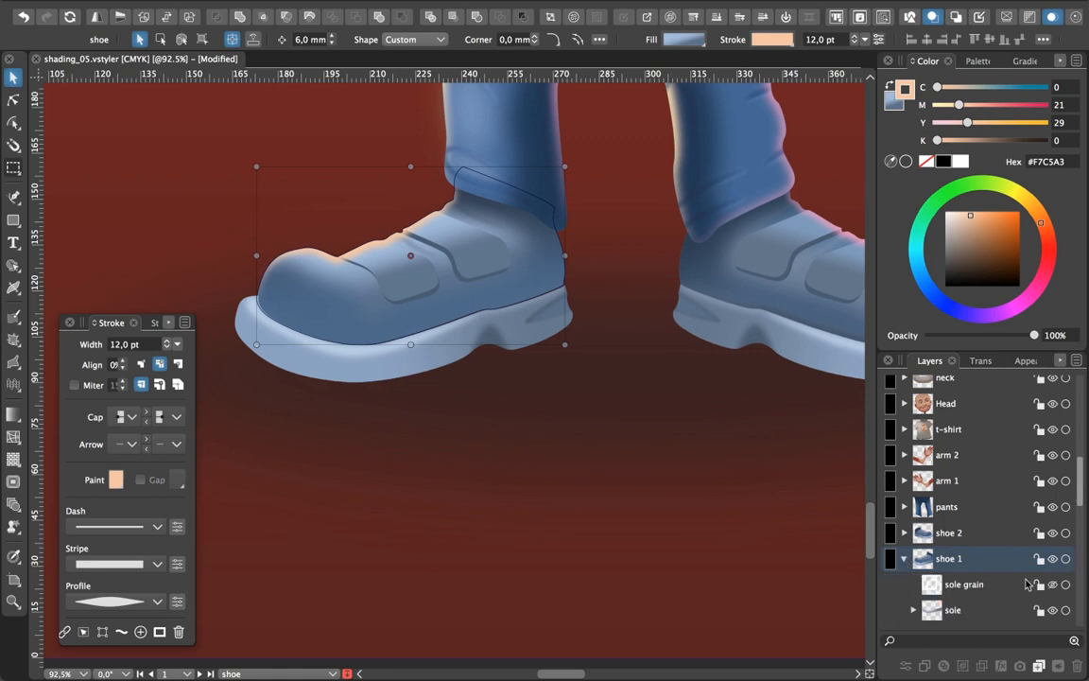
scroll(962, 574, down, 5)
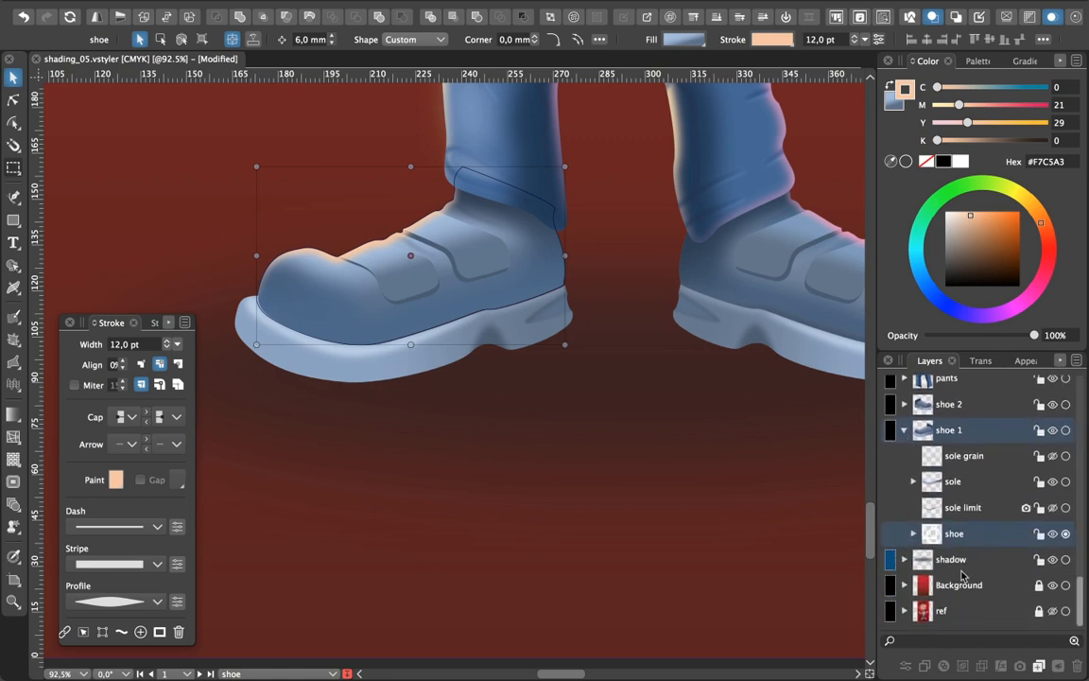
click(913, 533)
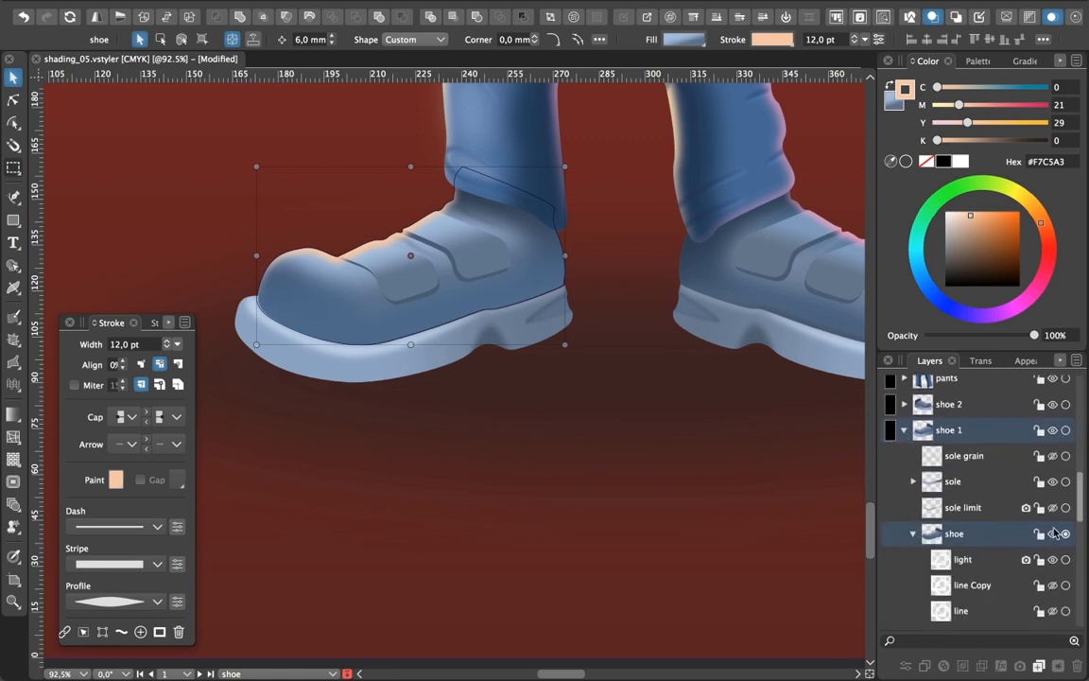
- Select the shadow path inside the shoe container to examine its outline over the shoe, then deselect it
drag(1078, 501, 1076, 591)
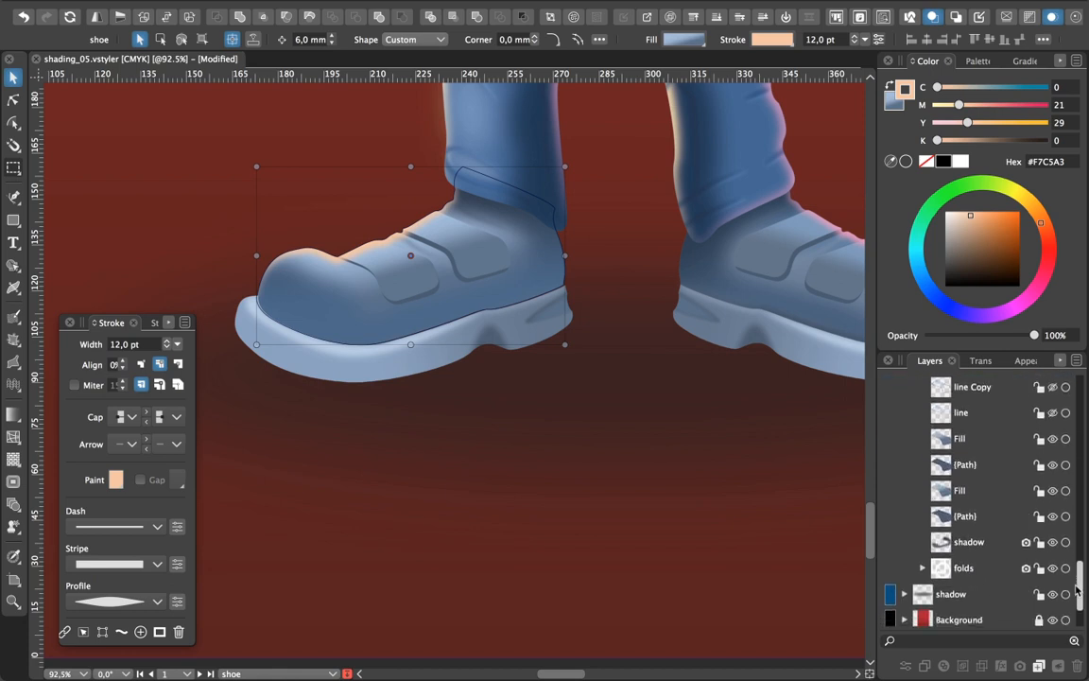
click(969, 545)
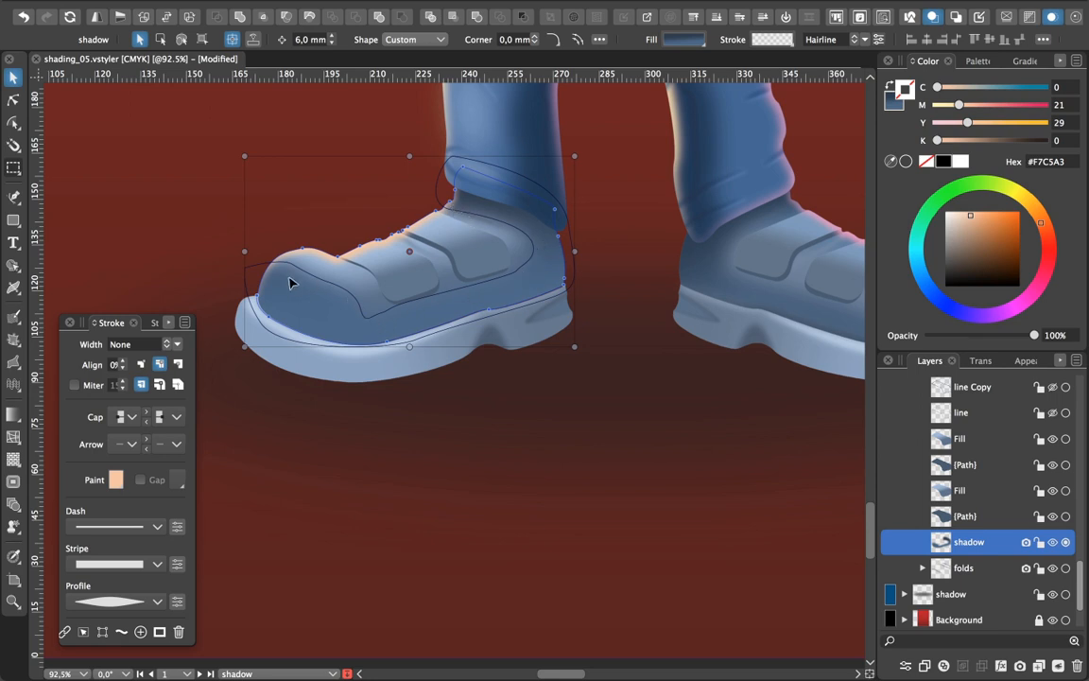
click(544, 427)
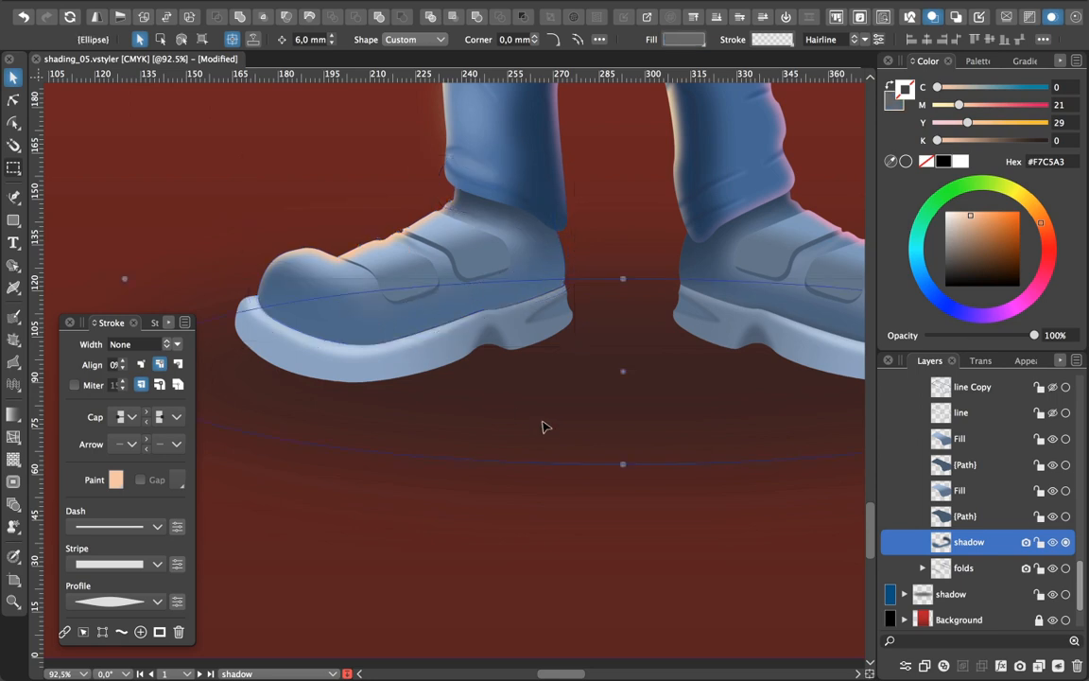
- Select the upper Fill path in the shoe container, examine its fill colour and linear gradient settings, and clear the selection
click(473, 262)
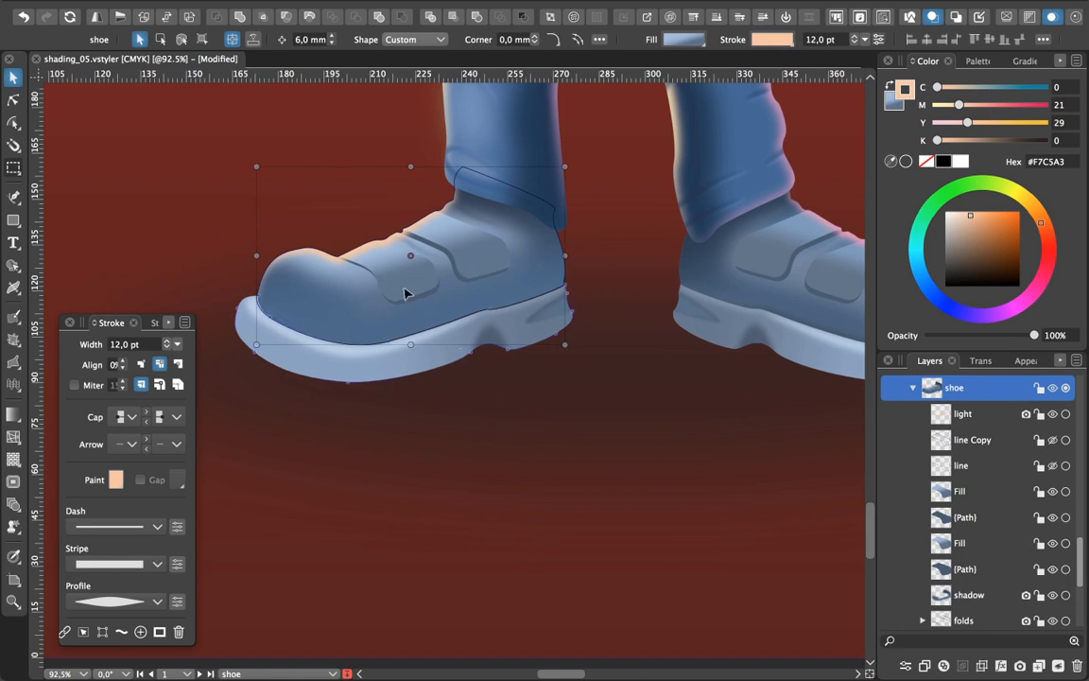
click(968, 494)
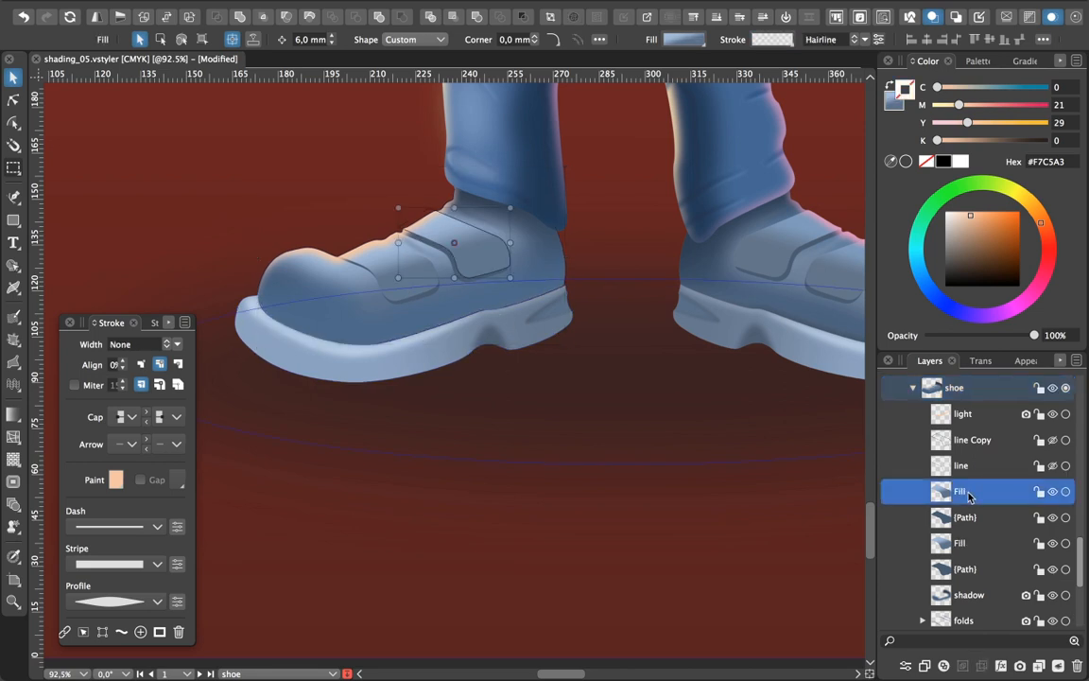
click(897, 100)
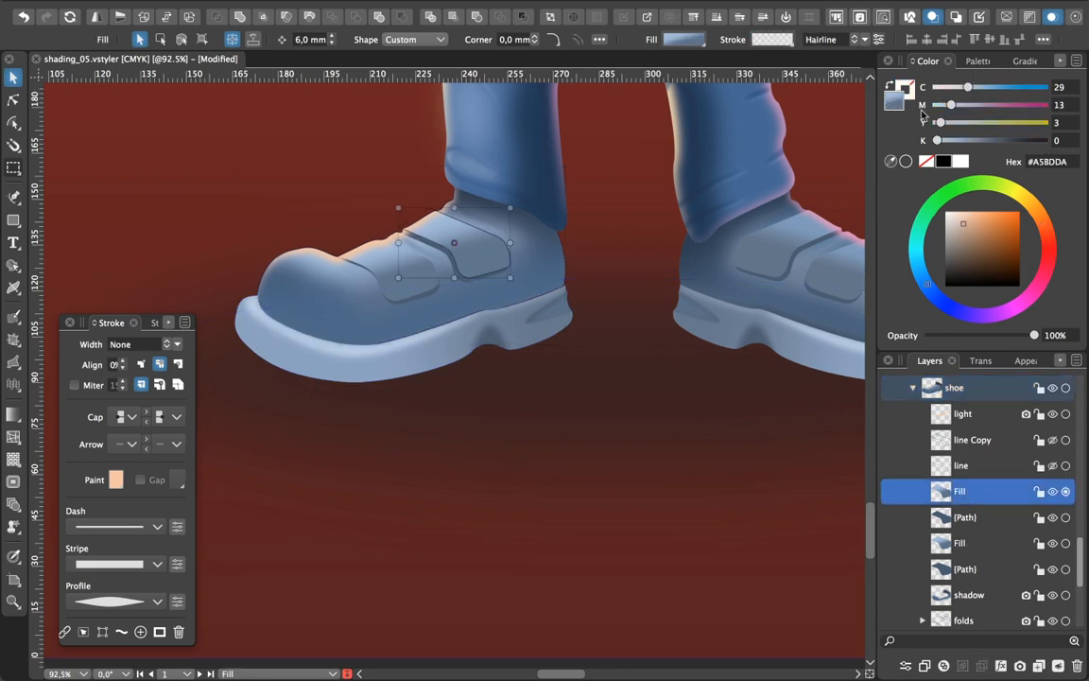
click(1015, 61)
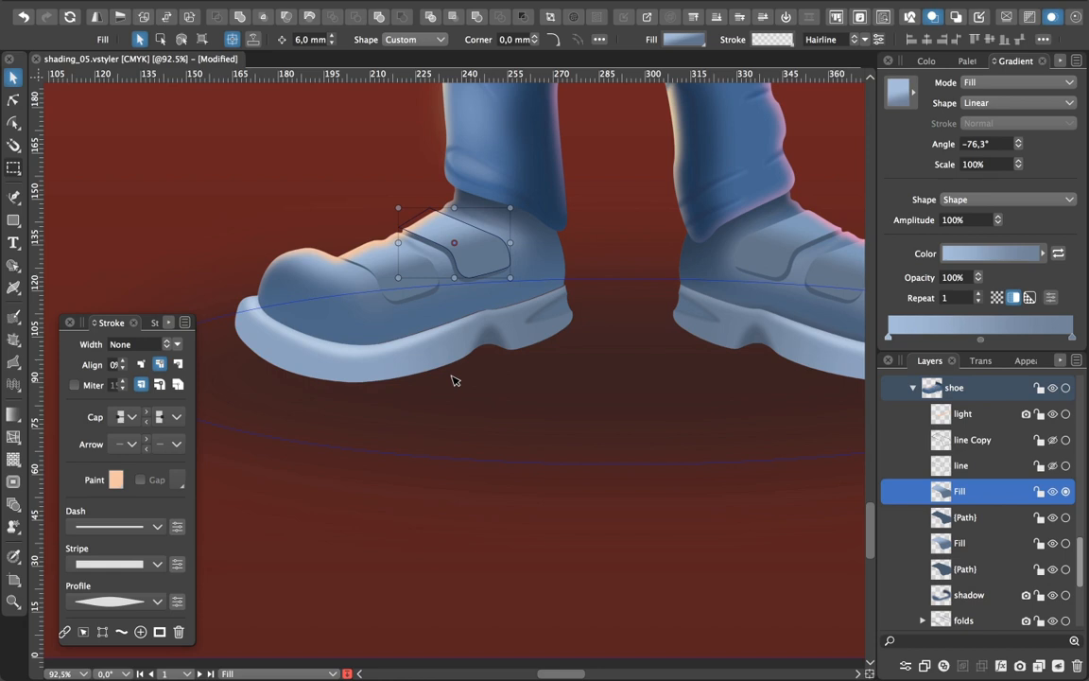
click(398, 462)
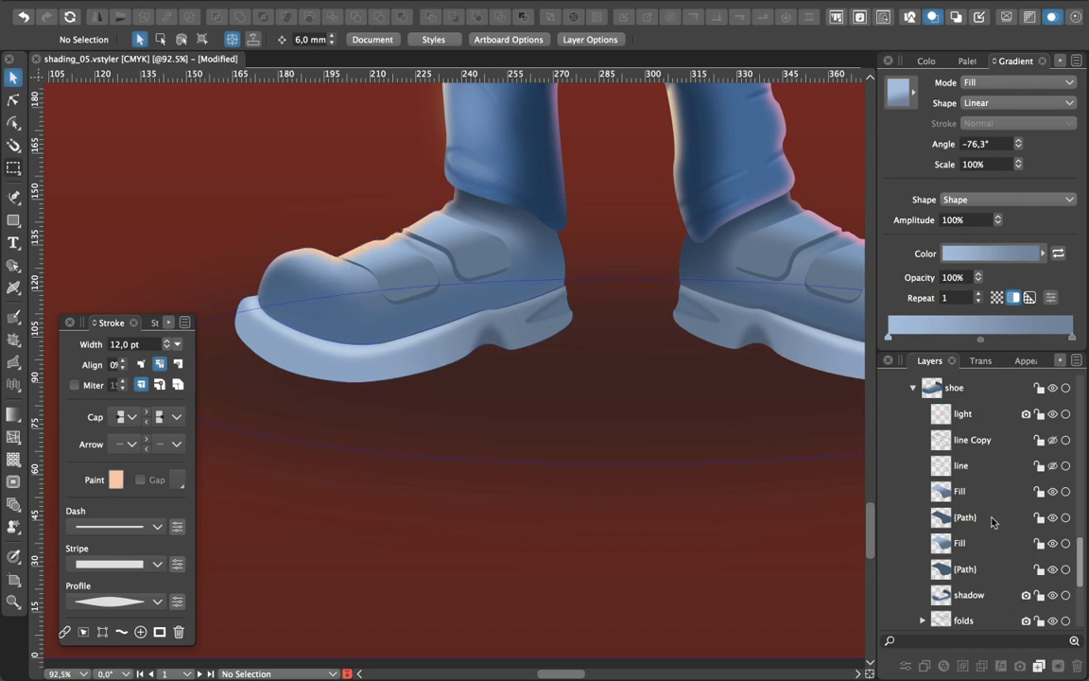
- Select the light path in the shoe container, examine its stroke colour, width and profile, and deselect it
click(977, 419)
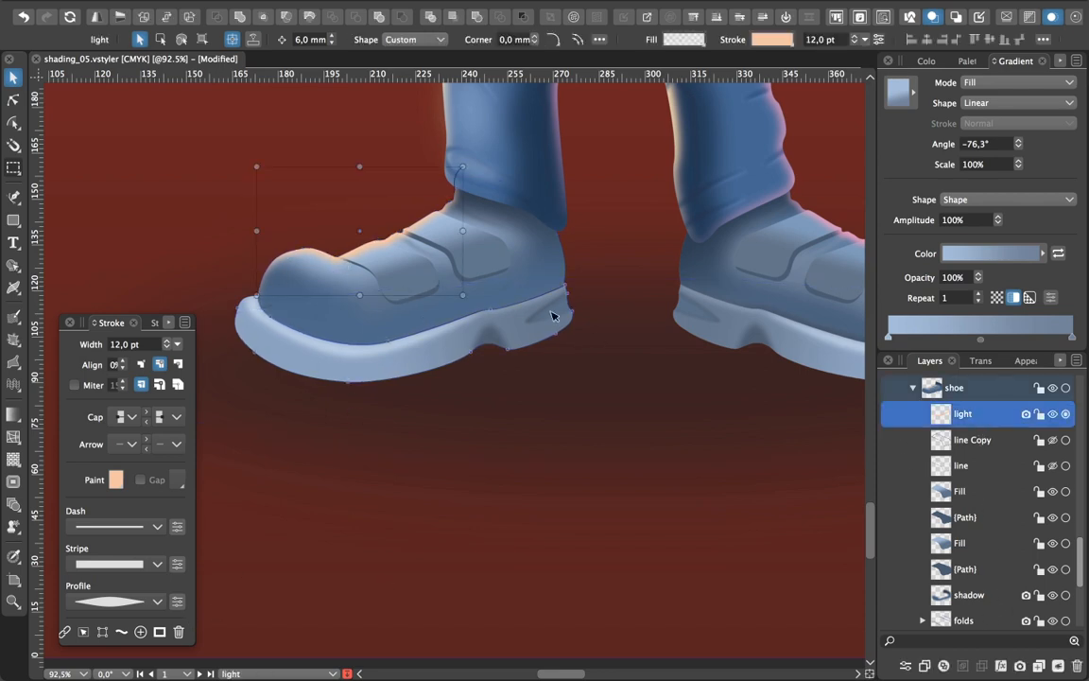
click(925, 65)
click(913, 89)
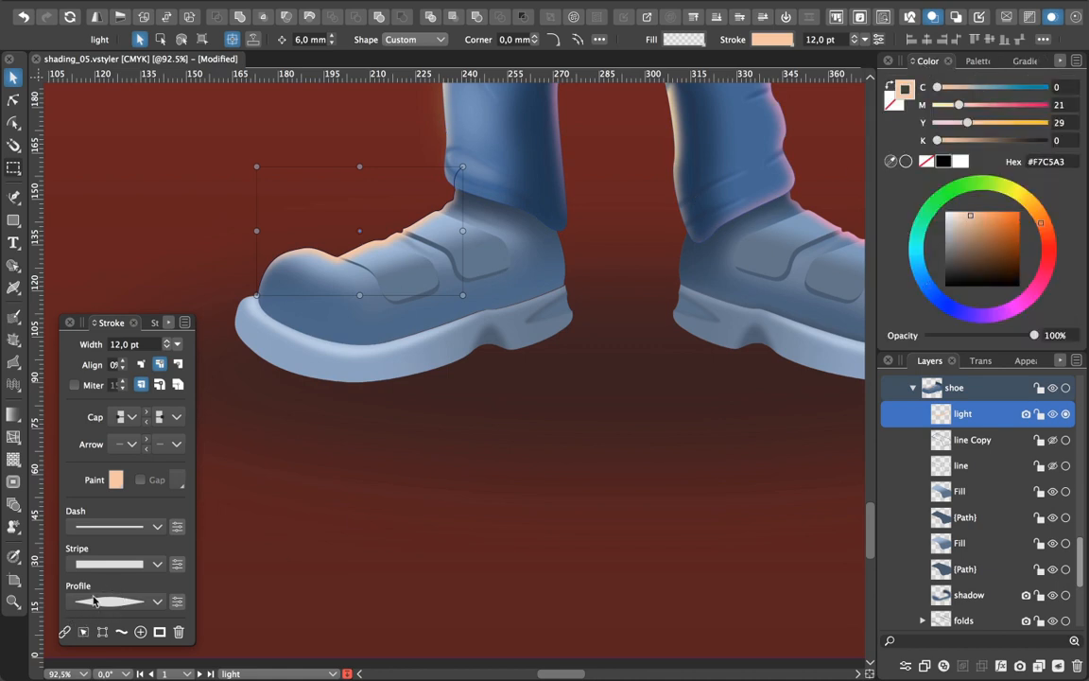
click(610, 518)
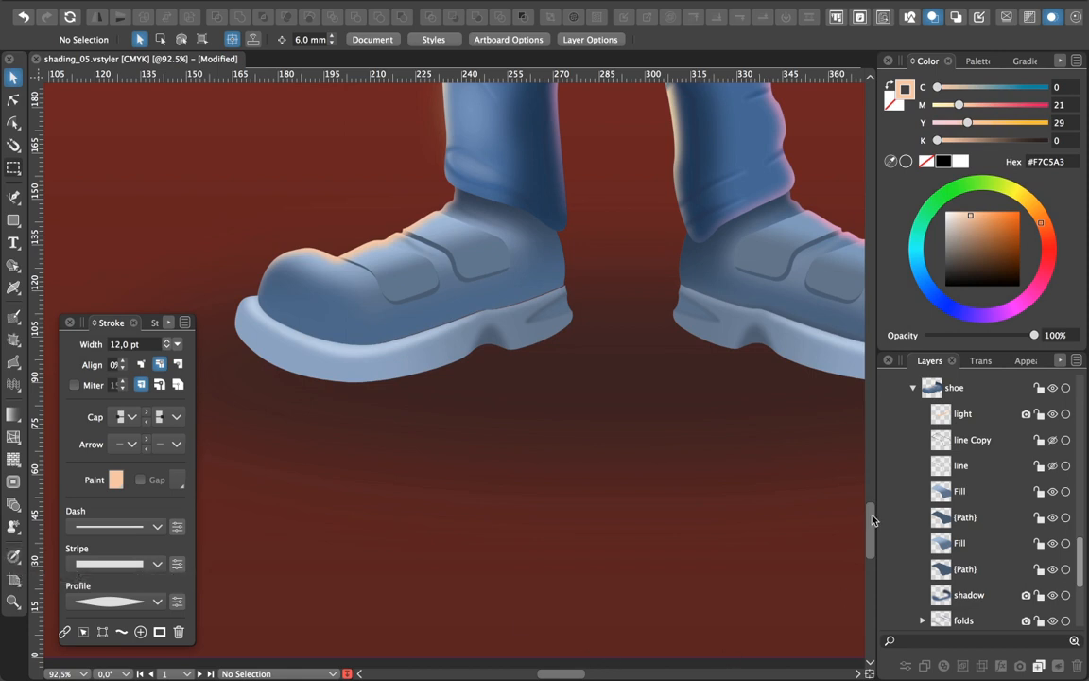
- Sweep the divider between the Outline and Vector split views across the whole artboard to reveal the full-colour character
drag(870, 512, 861, 381)
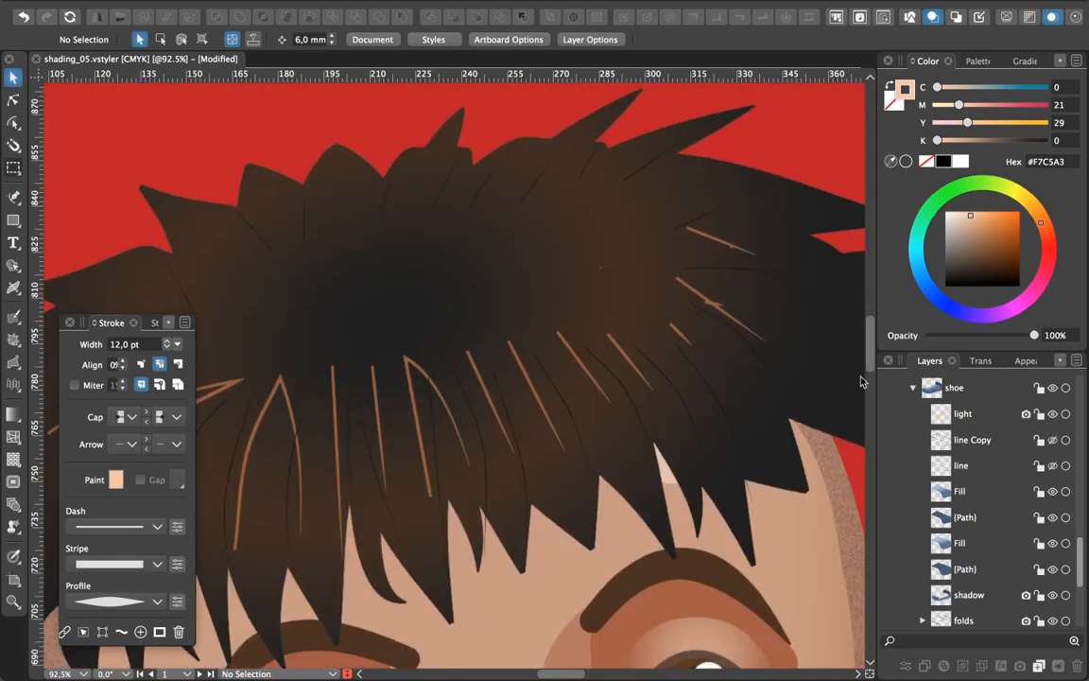
scroll(763, 455, down, 10)
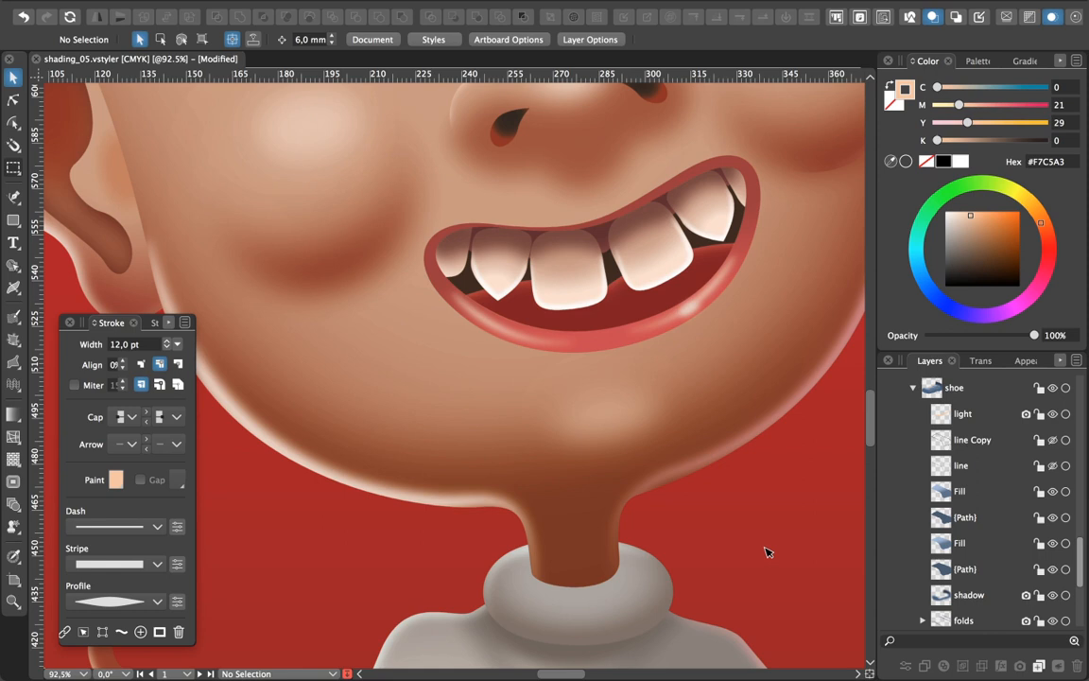
key(super+minus)
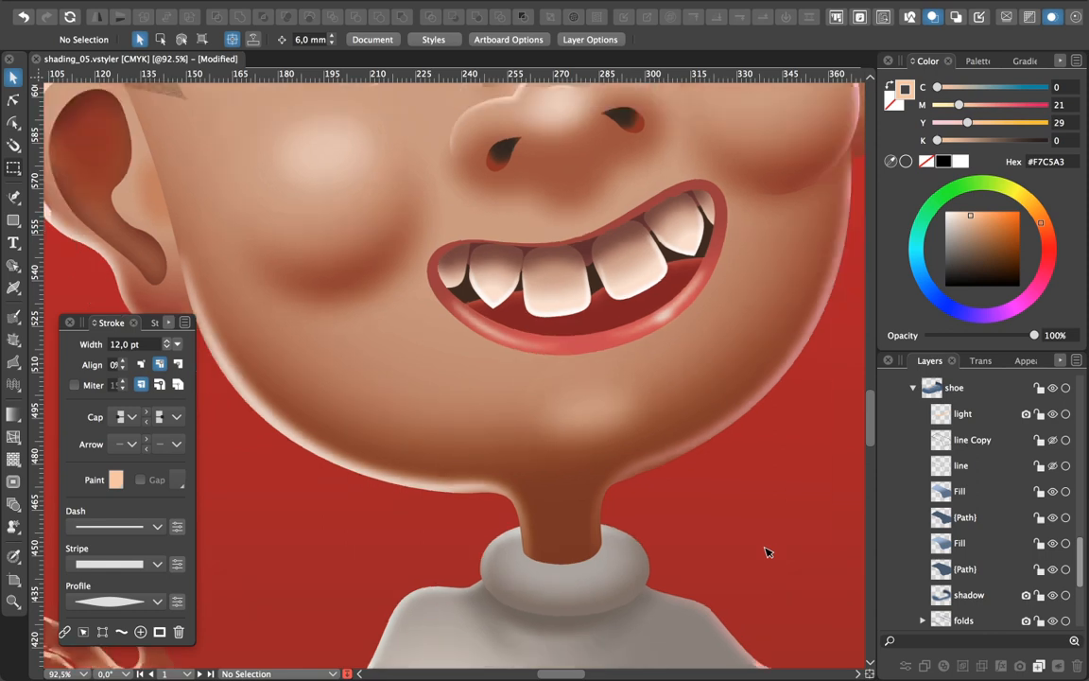
key(super+minus)
key(super+minus)
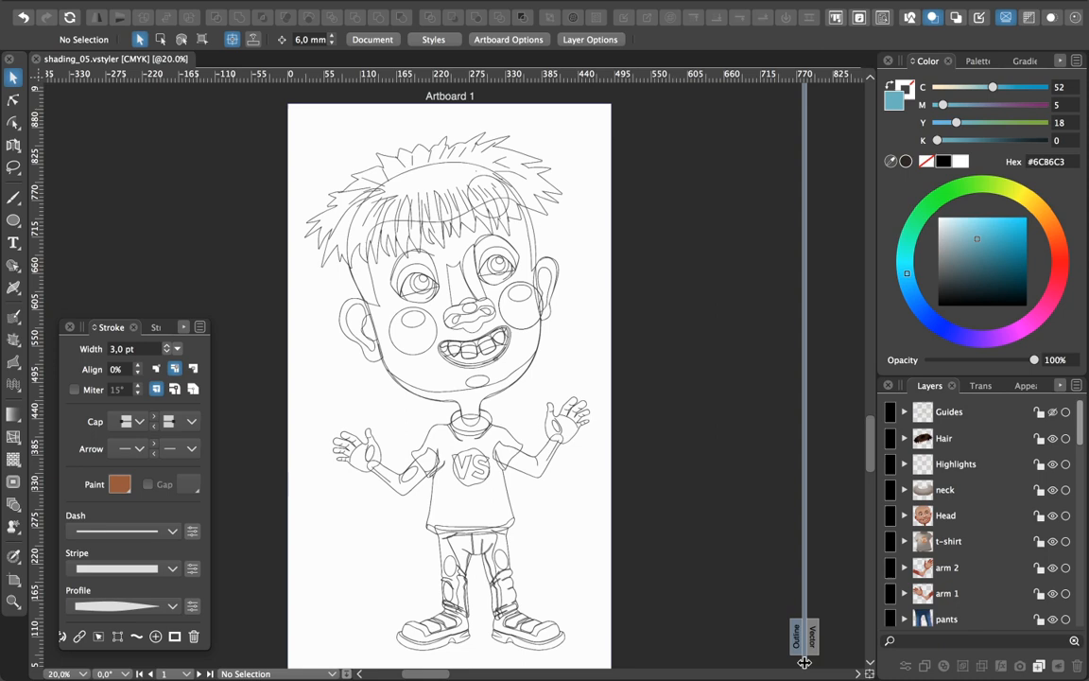
drag(804, 644, 40, 632)
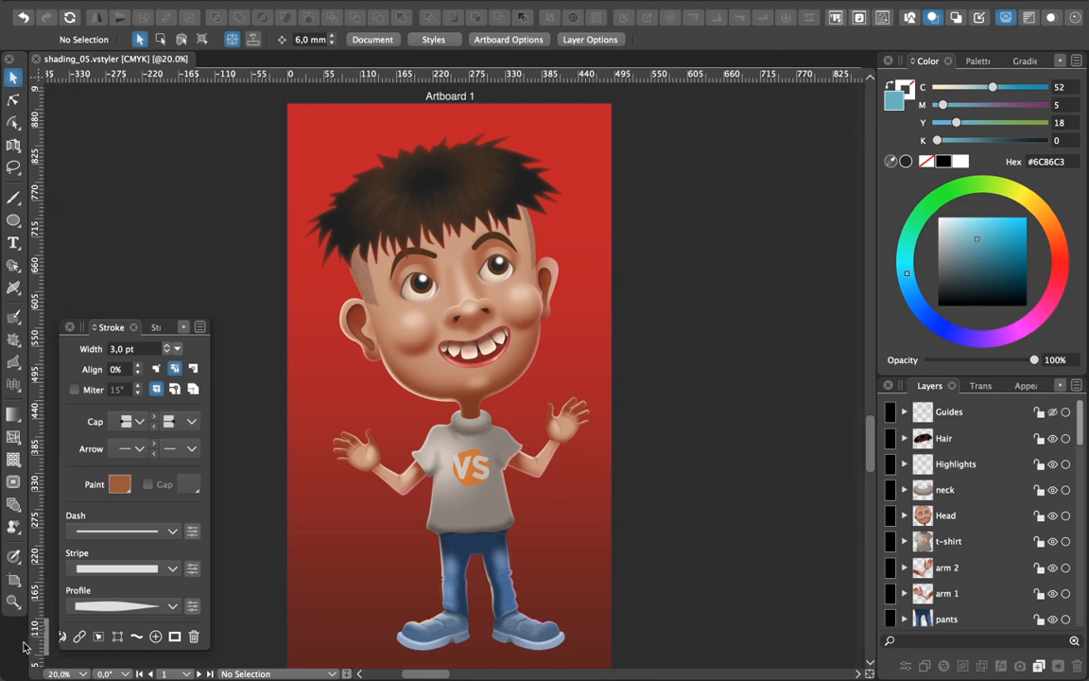